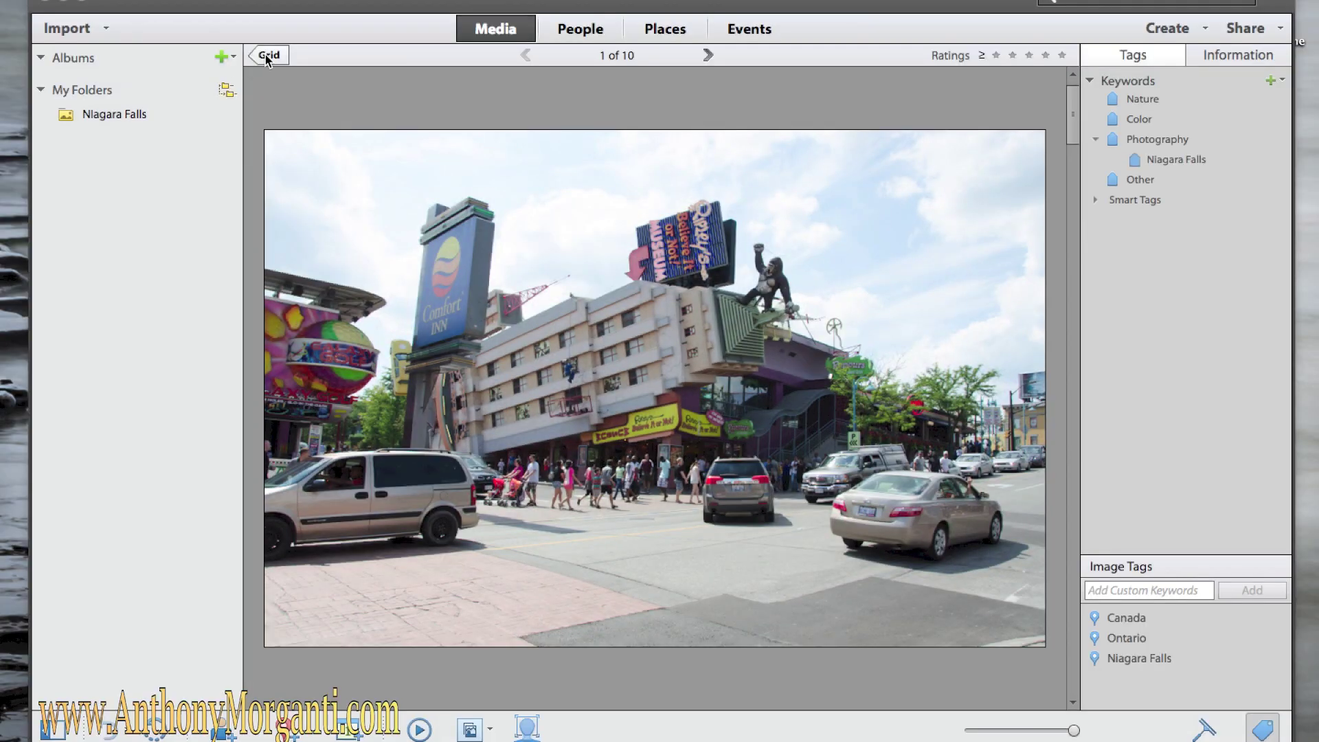
Pick the owl butterfly photo from the Organizer grid and send it to the Editor
{"action": "left_click", "coordinate": [268, 56]}
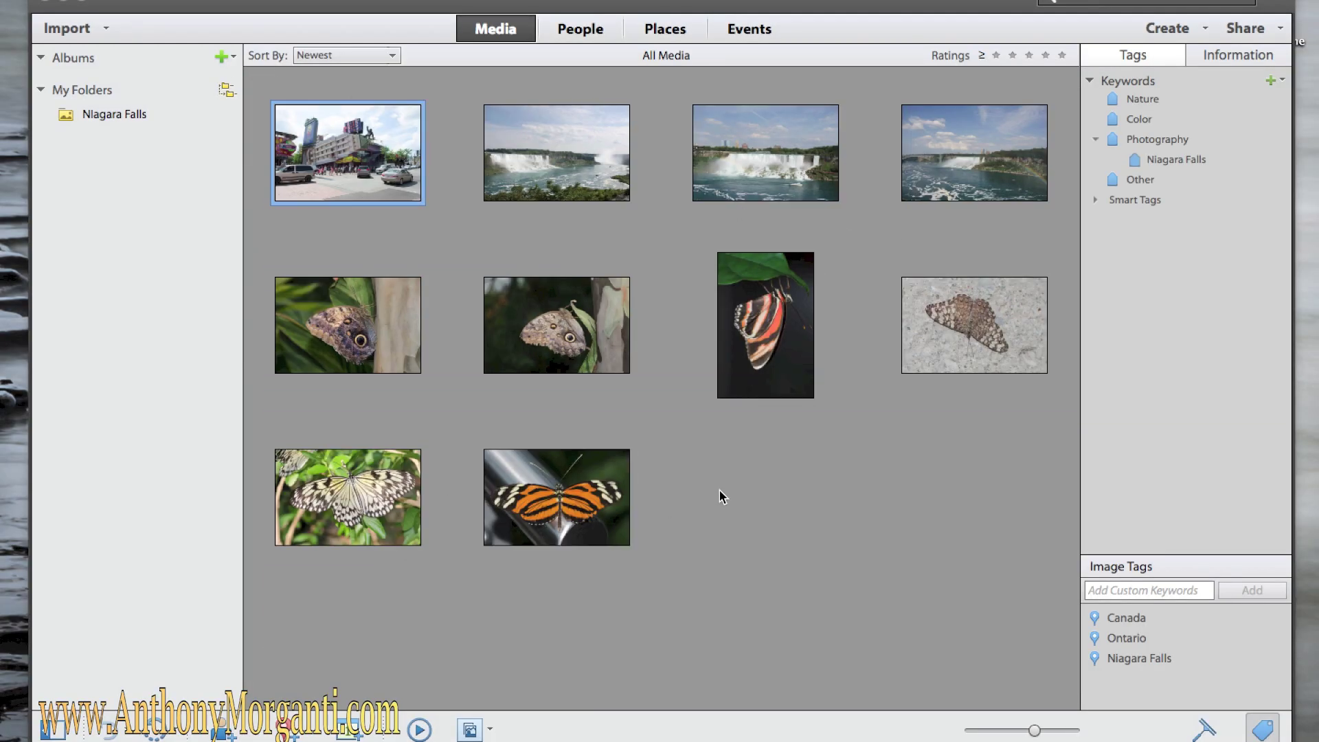
{"action": "left_click", "coordinate": [543, 311]}
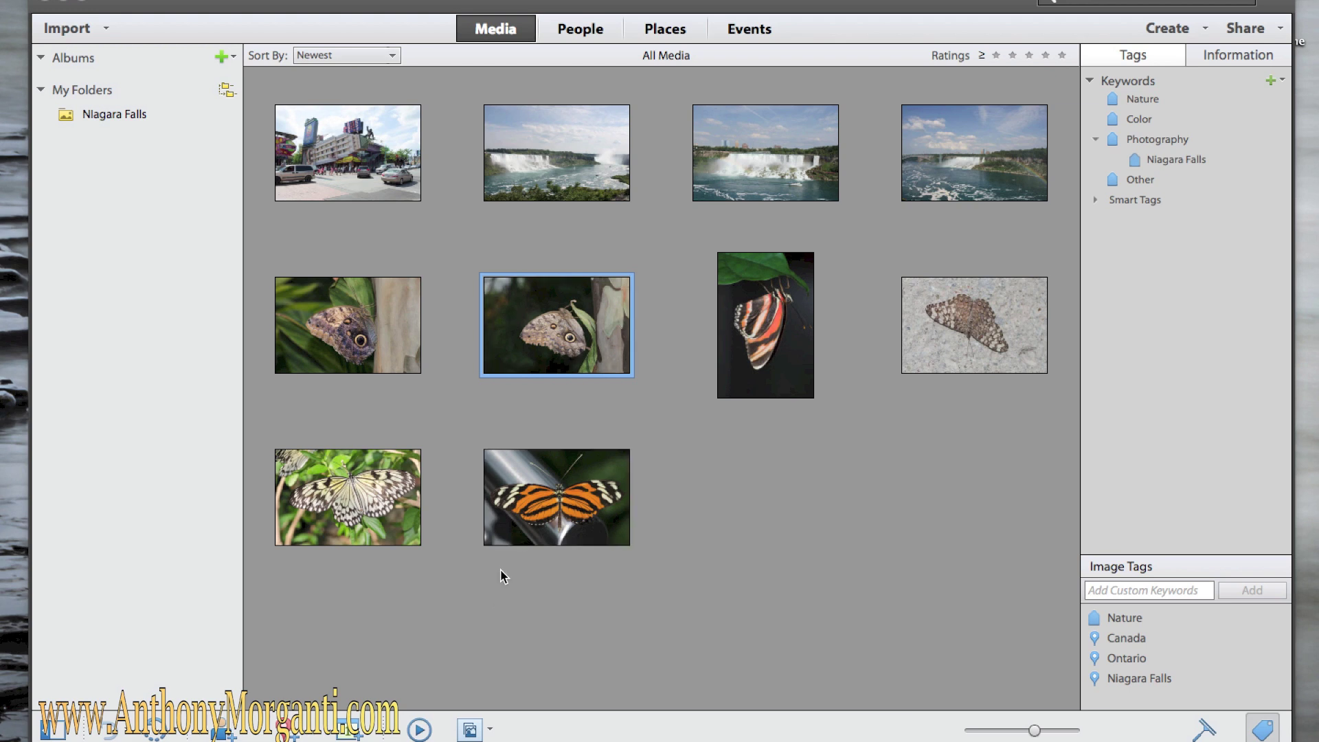
{"action": "left_click", "coordinate": [471, 732]}
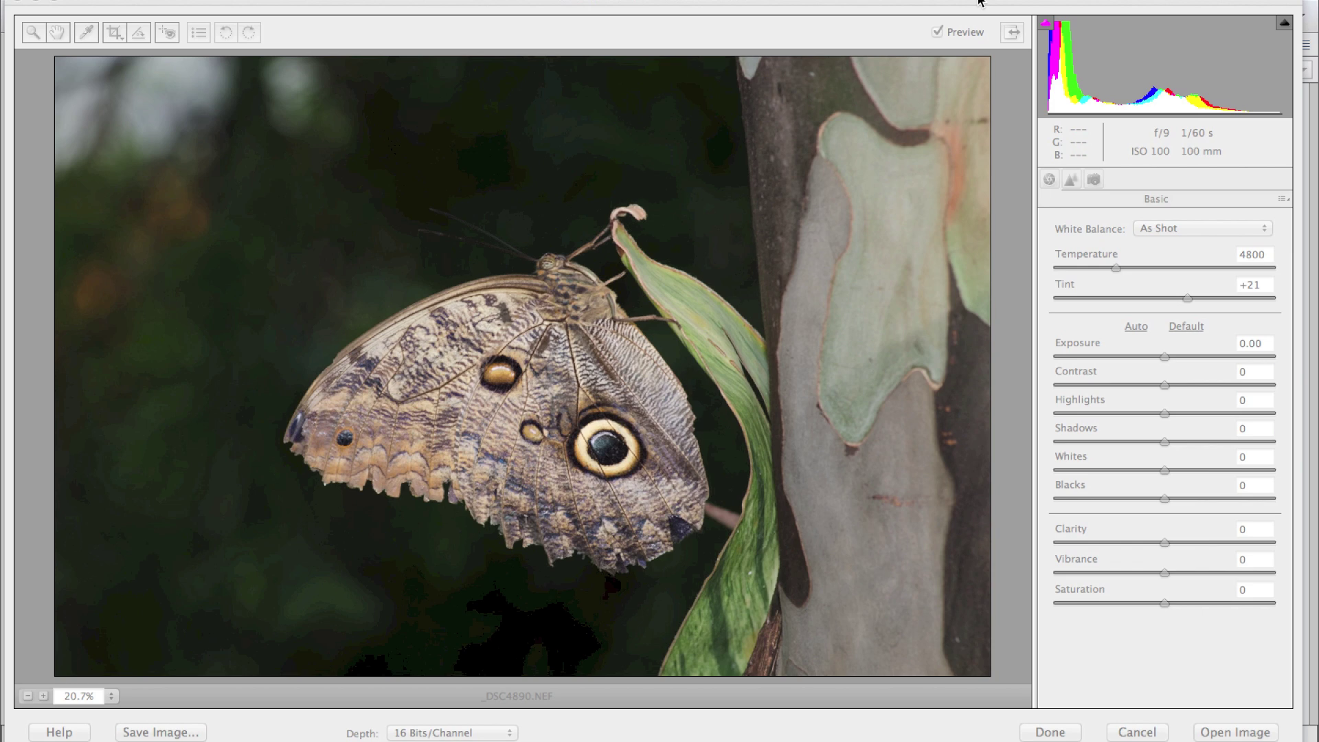
Bring the Camera Raw window showing _DSC4890.NEF to the front
{"action": "left_click", "coordinate": [981, 2]}
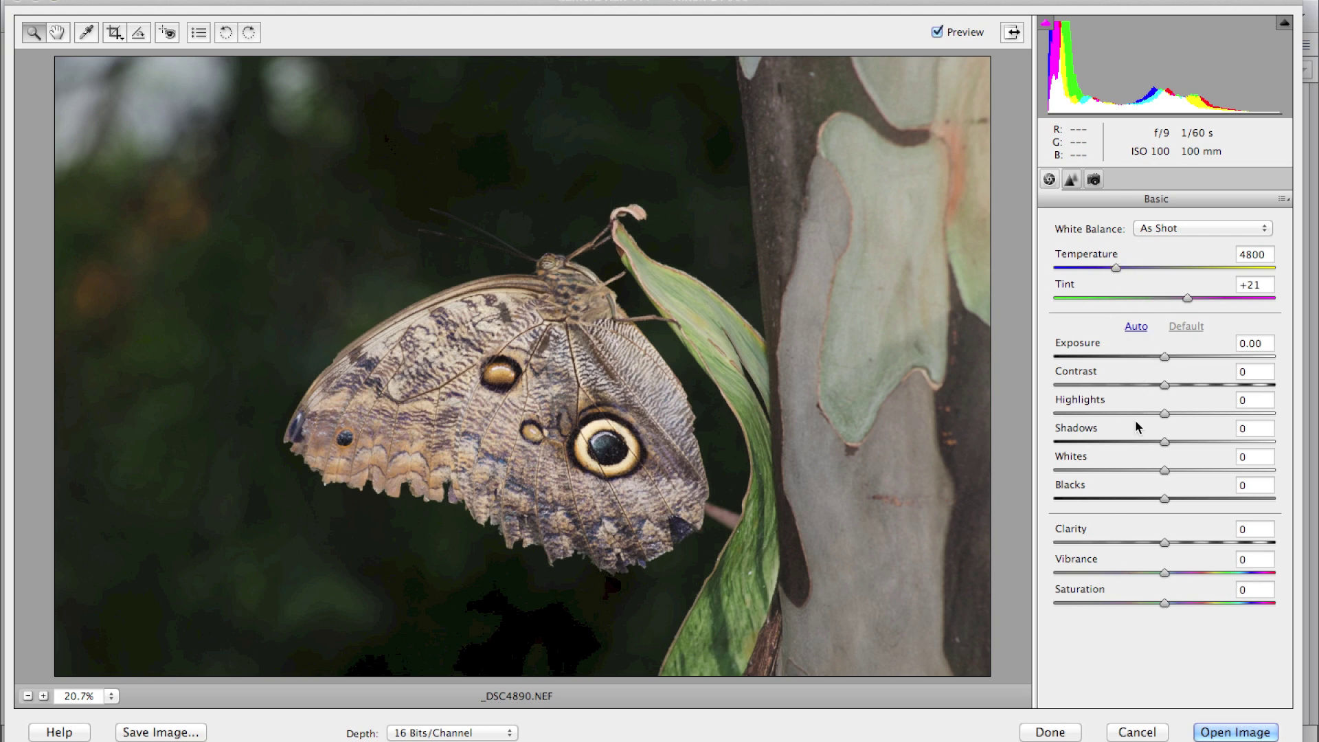
View the Detail and Camera Calibration panels, then zoom in on the tree bark
{"action": "left_click", "coordinate": [1072, 180]}
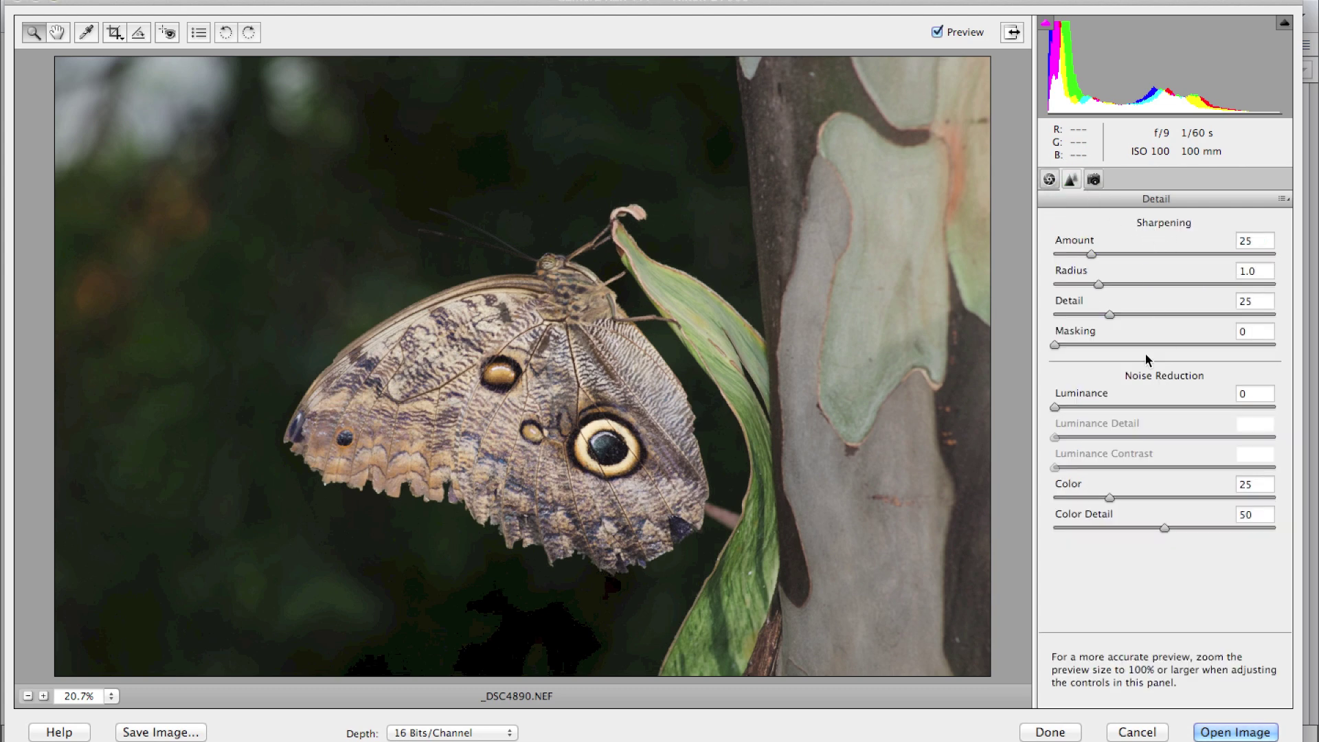
{"action": "left_click", "coordinate": [1095, 179]}
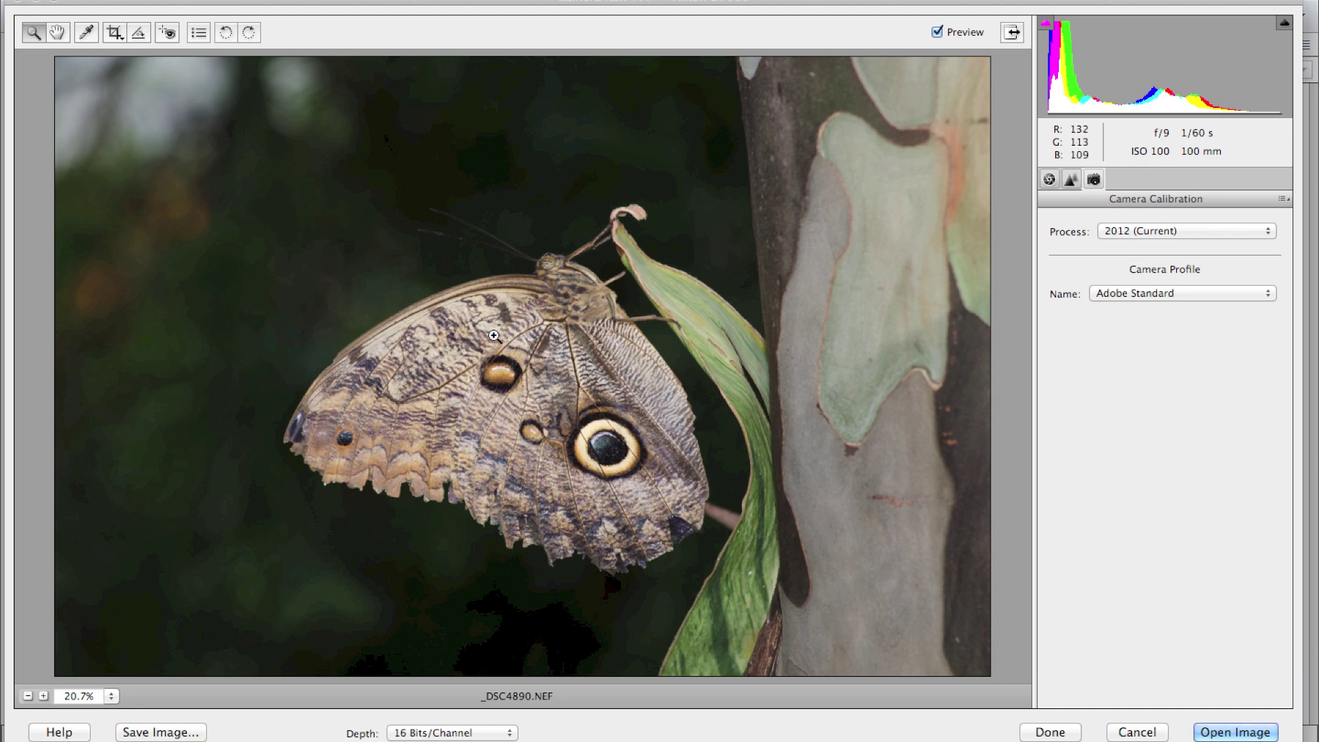
{"action": "left_click", "coordinate": [811, 280]}
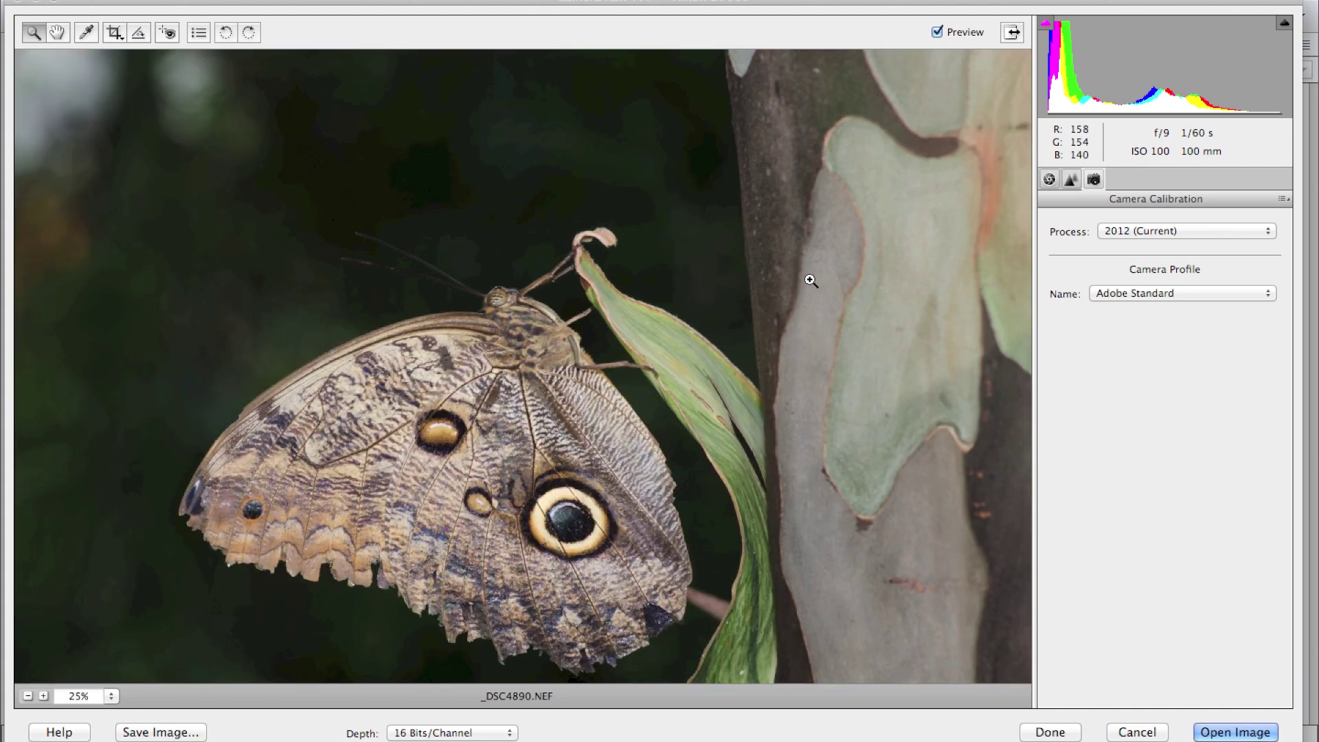
{"action": "left_click", "coordinate": [810, 279]}
{"action": "left_click", "coordinate": [810, 280]}
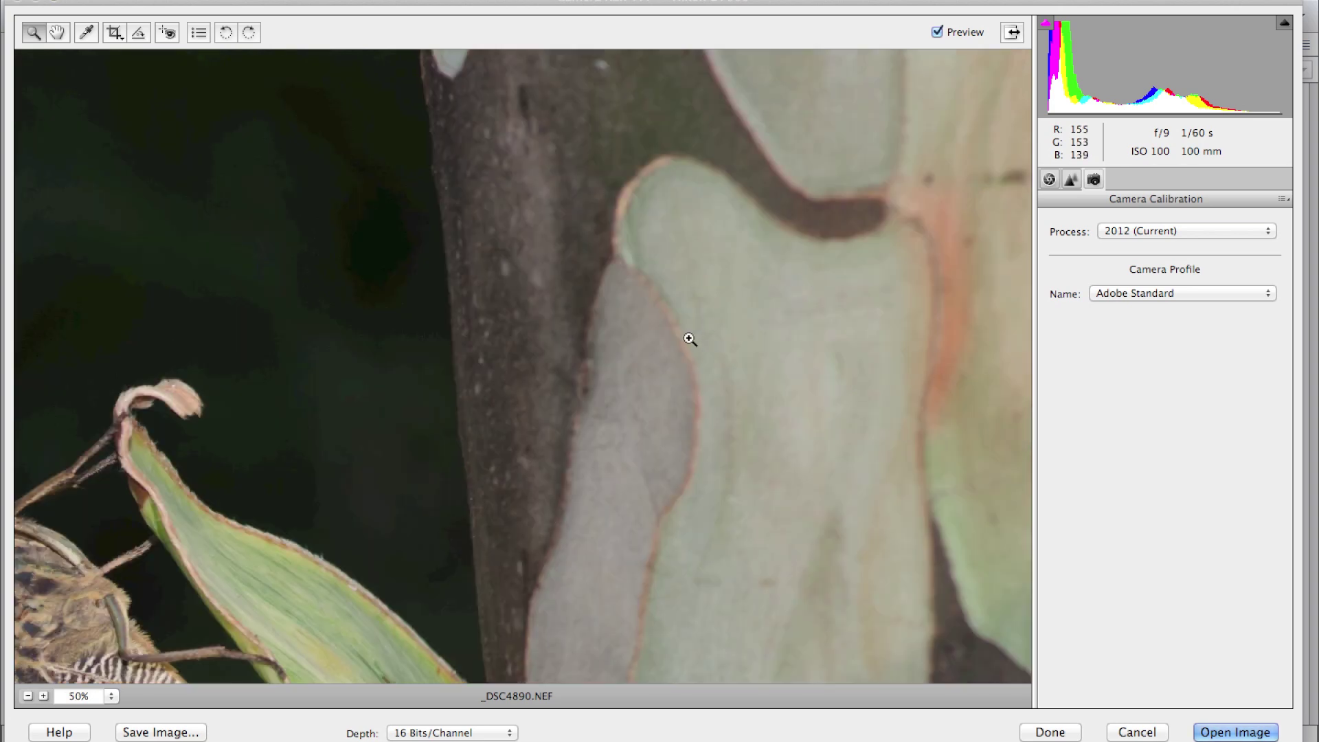
{"action": "key", "text": "alt"}
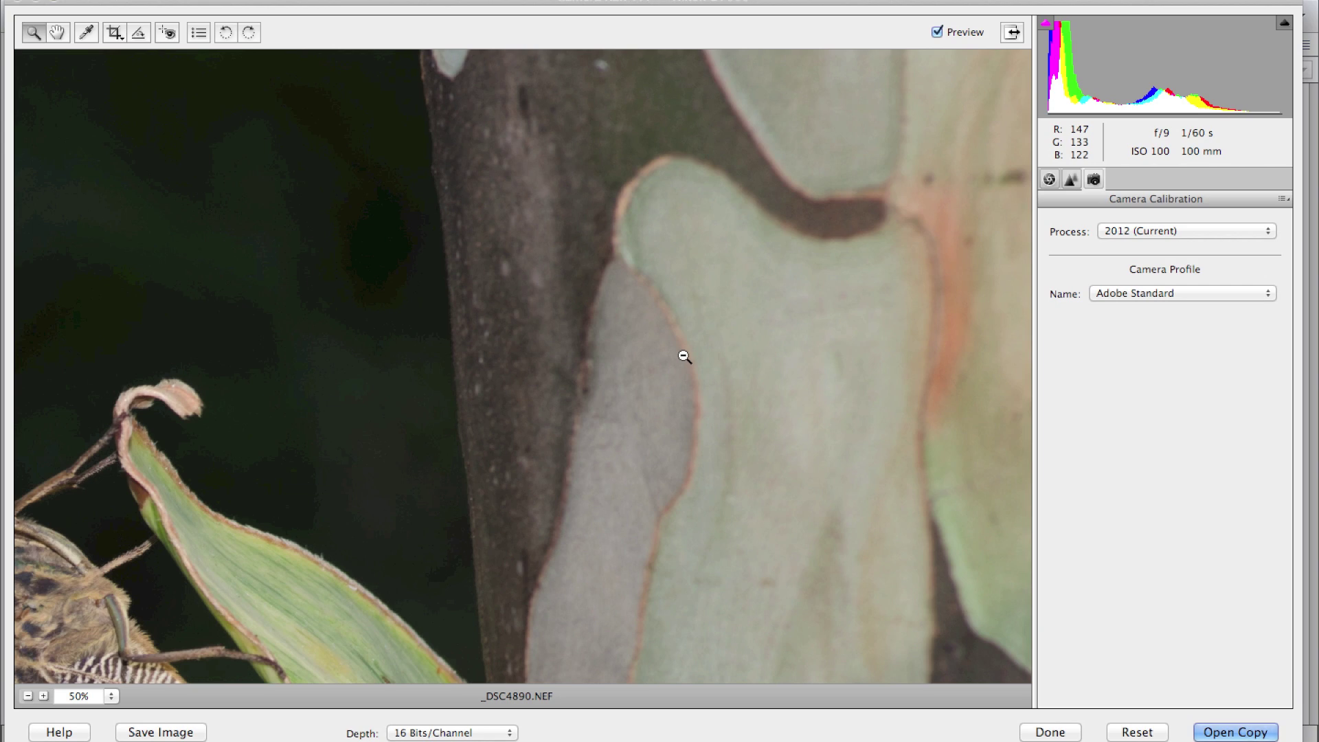
{"action": "left_click", "coordinate": [684, 357], "text": "alt"}
{"action": "left_click", "coordinate": [685, 357], "text": "alt"}
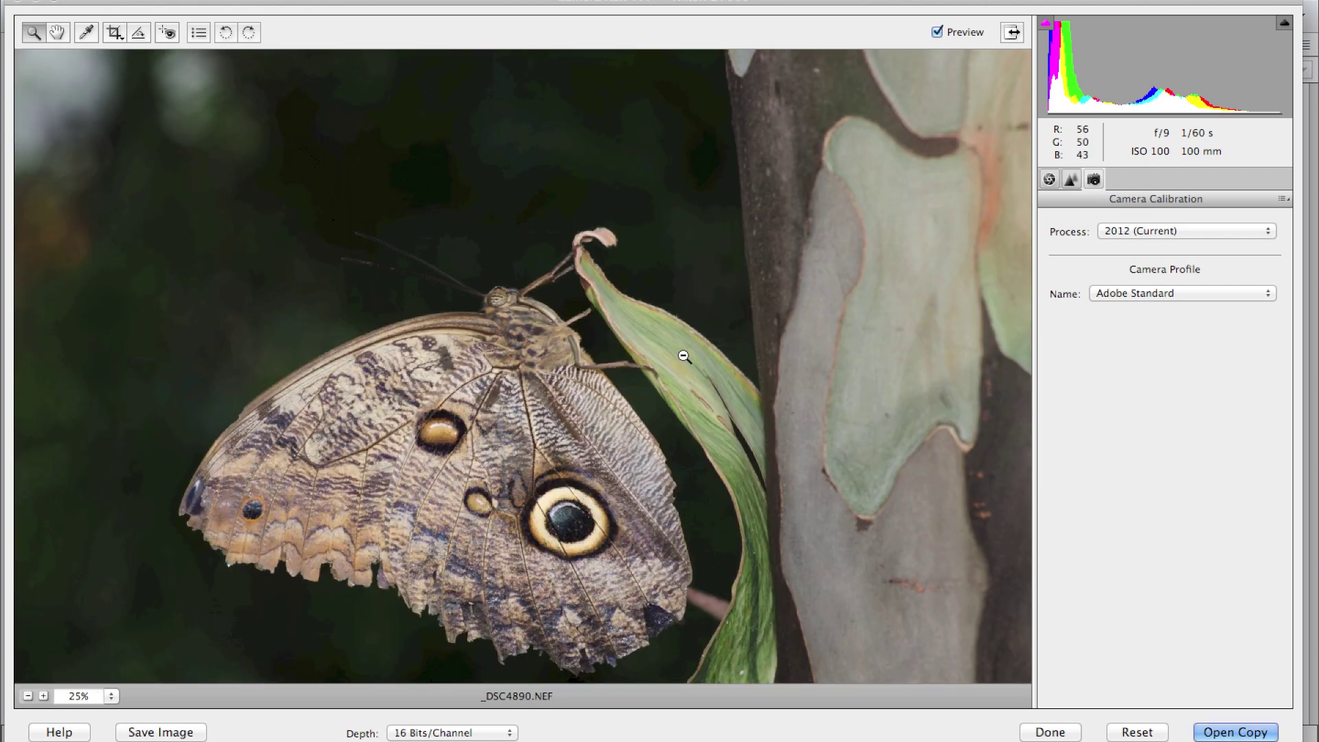
{"action": "left_click", "coordinate": [684, 356], "text": "alt"}
{"action": "left_click", "coordinate": [683, 357]}
{"action": "left_click", "coordinate": [684, 357]}
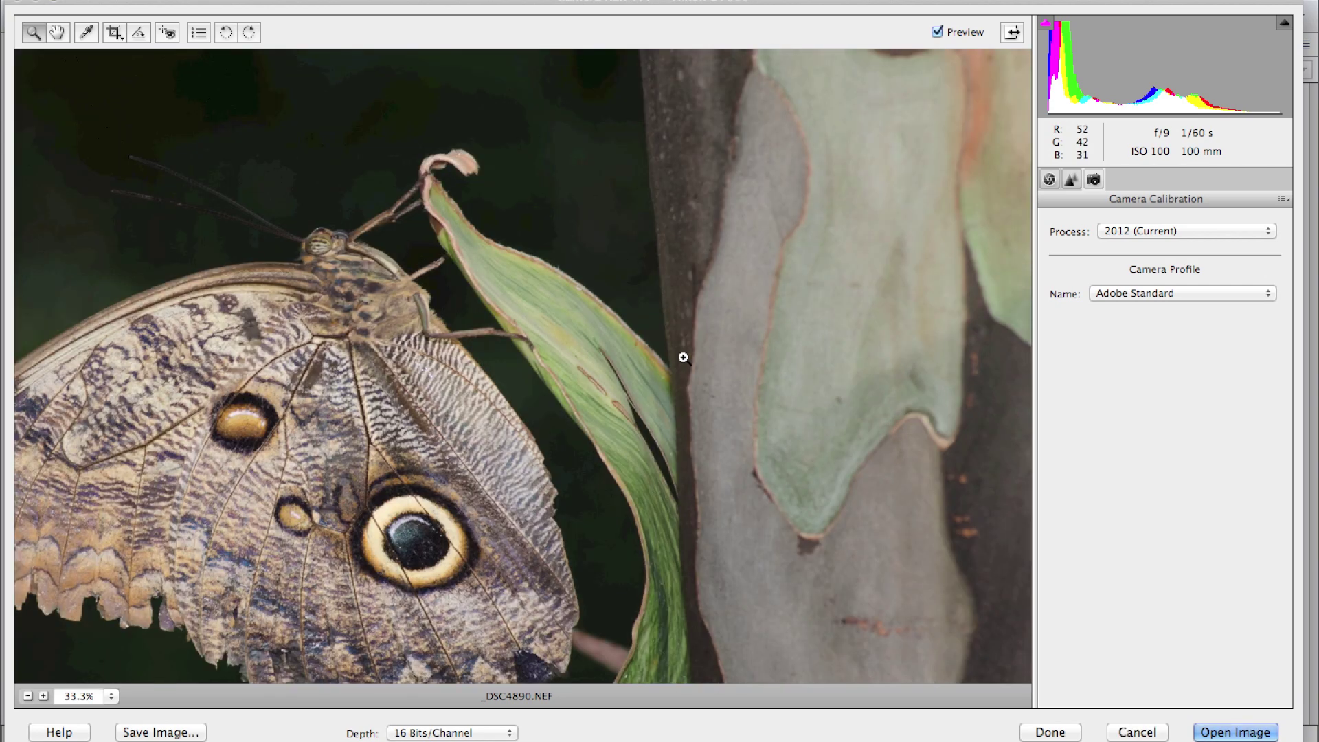
{"action": "left_click", "coordinate": [58, 32]}
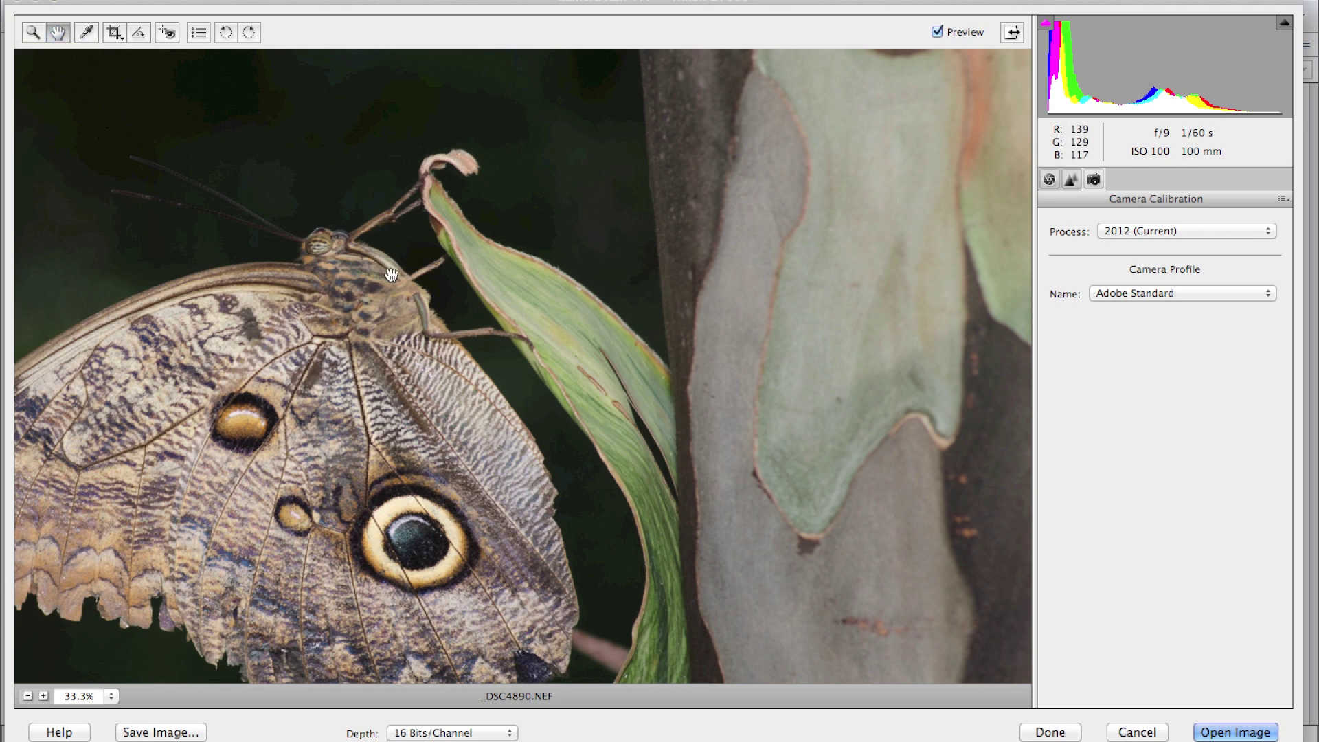
{"action": "left_click_drag", "start_coordinate": [317, 373], "coordinate": [685, 256]}
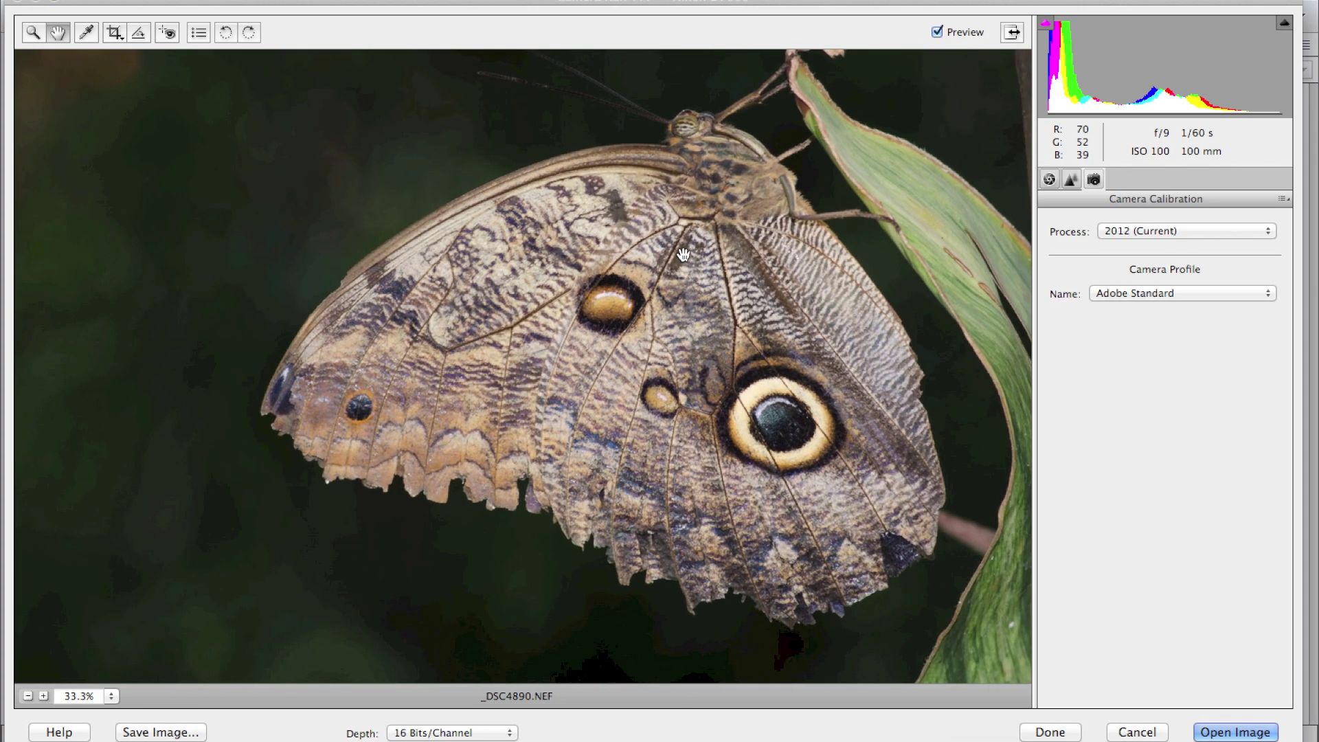
{"action": "left_click_drag", "start_coordinate": [495, 345], "coordinate": [218, 375]}
{"action": "left_click_drag", "start_coordinate": [866, 278], "coordinate": [948, 267]}
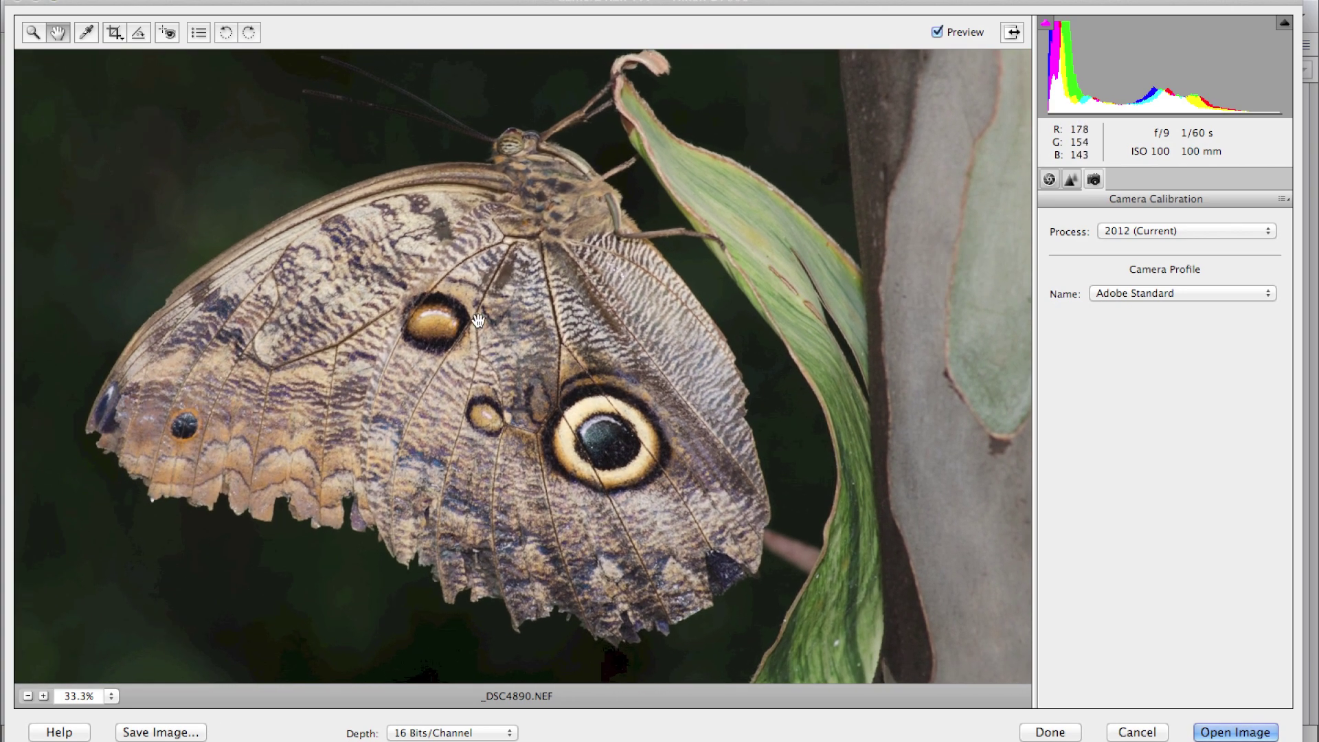
{"action": "left_click_drag", "start_coordinate": [478, 326], "coordinate": [523, 408]}
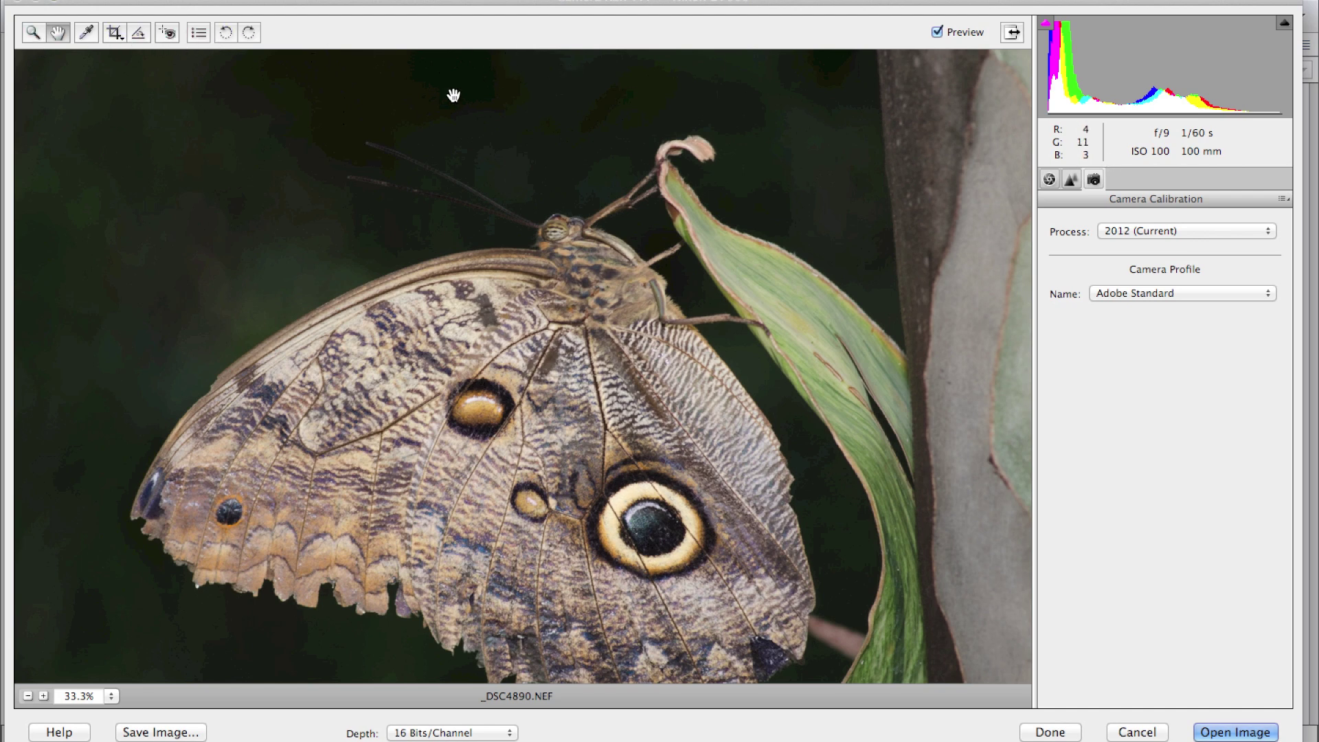
{"action": "left_click", "coordinate": [32, 33]}
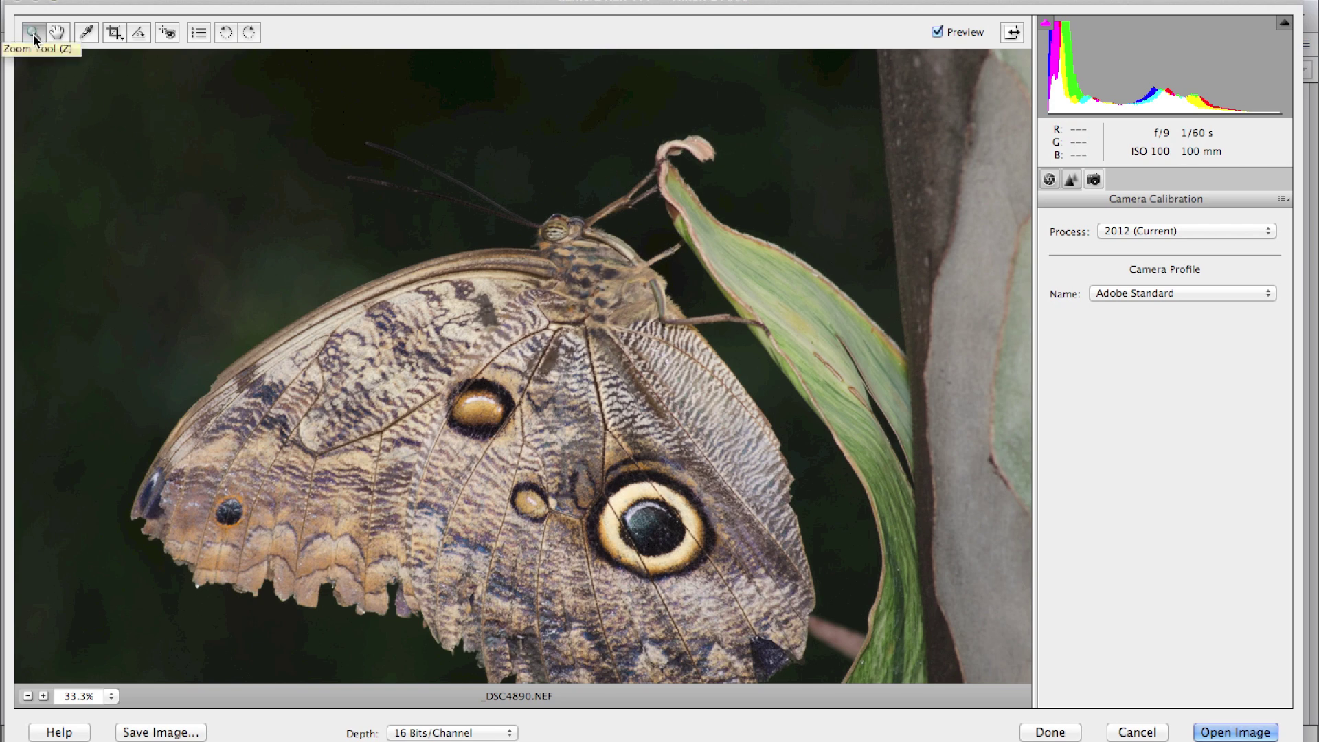
{"action": "left_click", "coordinate": [529, 362]}
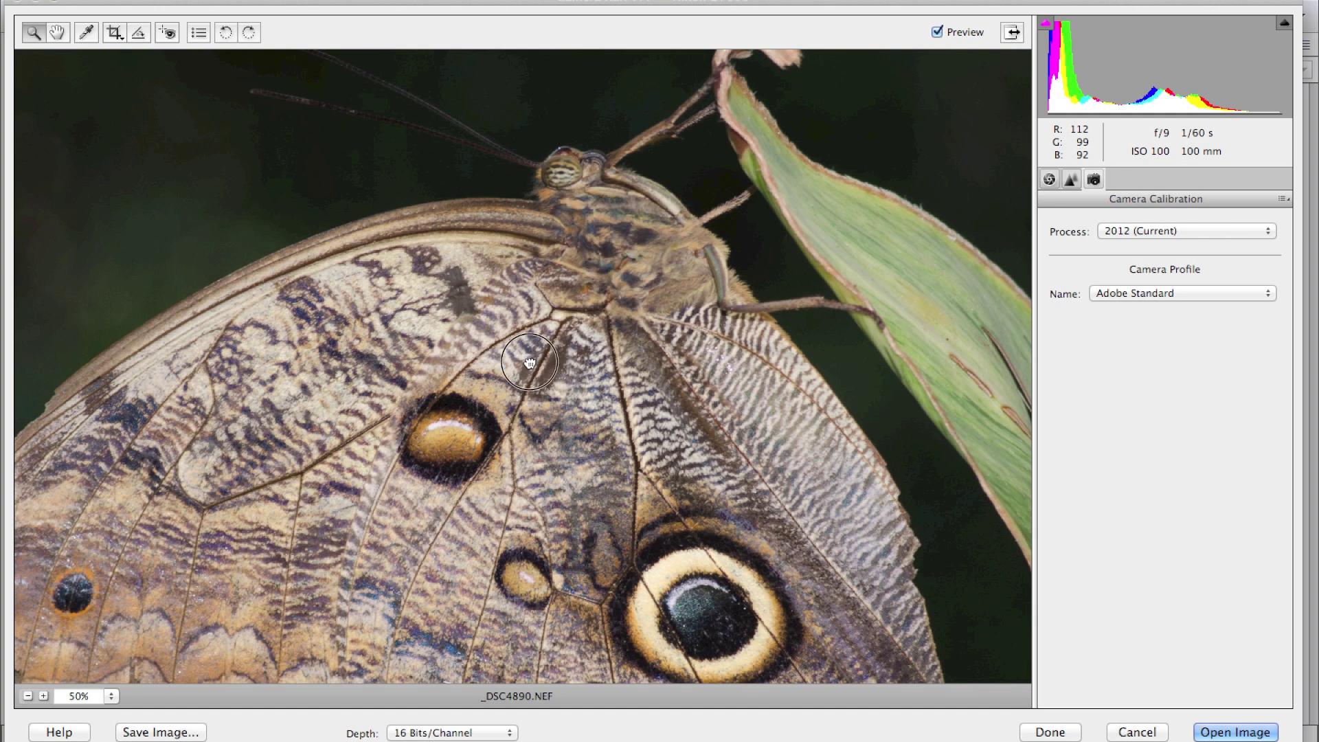
{"action": "left_click_drag", "start_coordinate": [529, 362], "coordinate": [196, 321]}
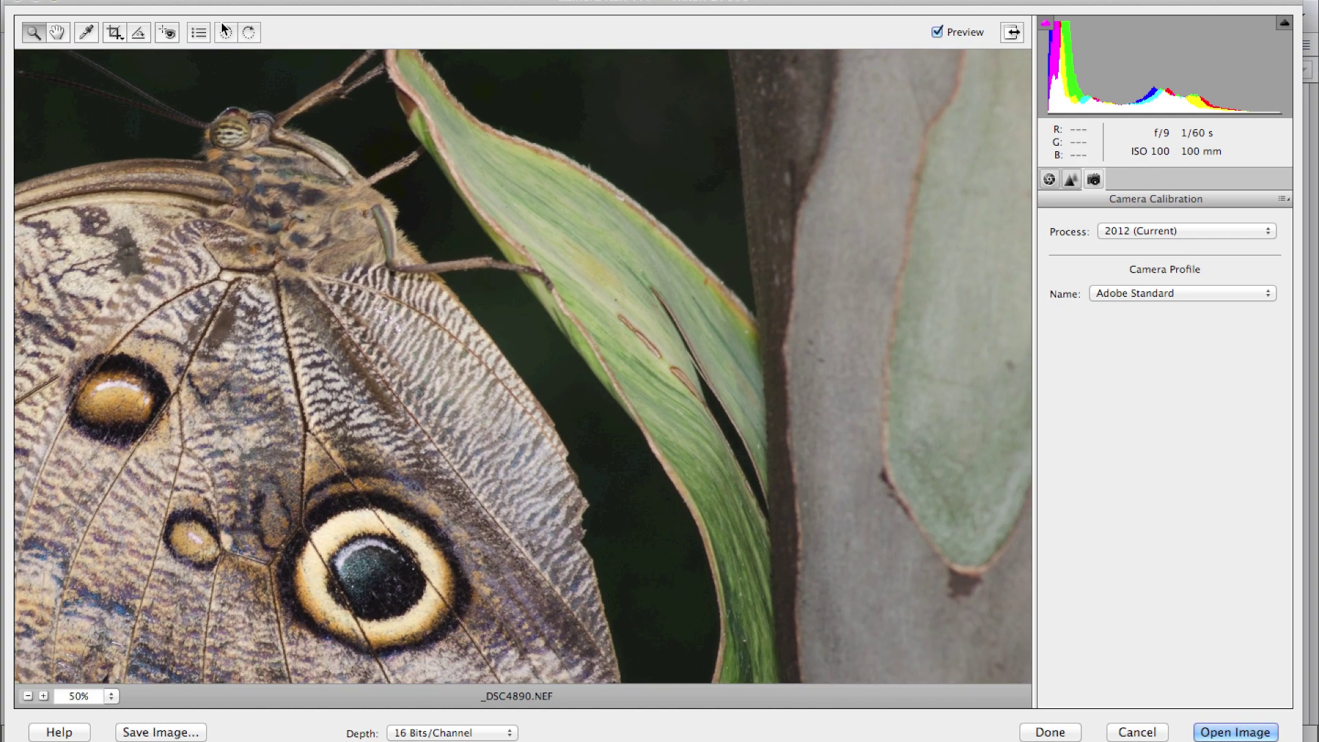
{"action": "left_click_drag", "start_coordinate": [531, 376], "coordinate": [742, 466]}
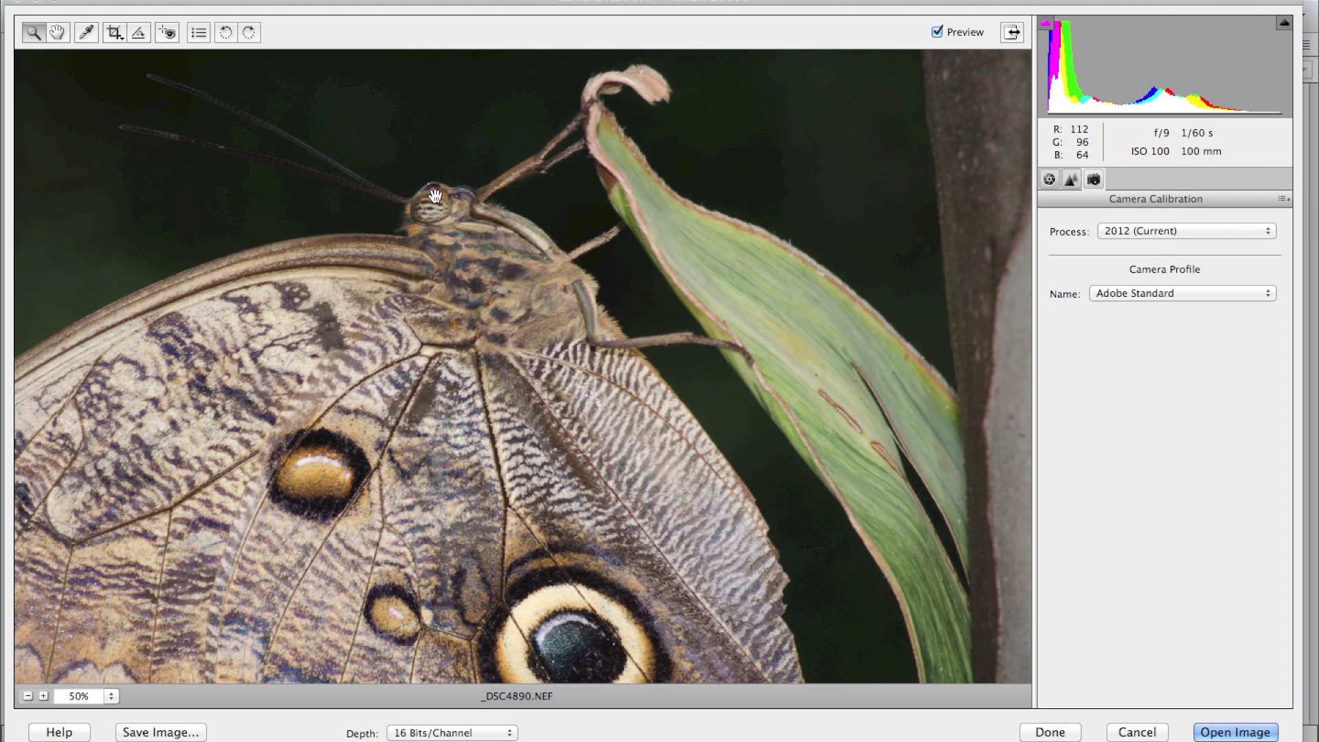
{"action": "key", "text": "super+0"}
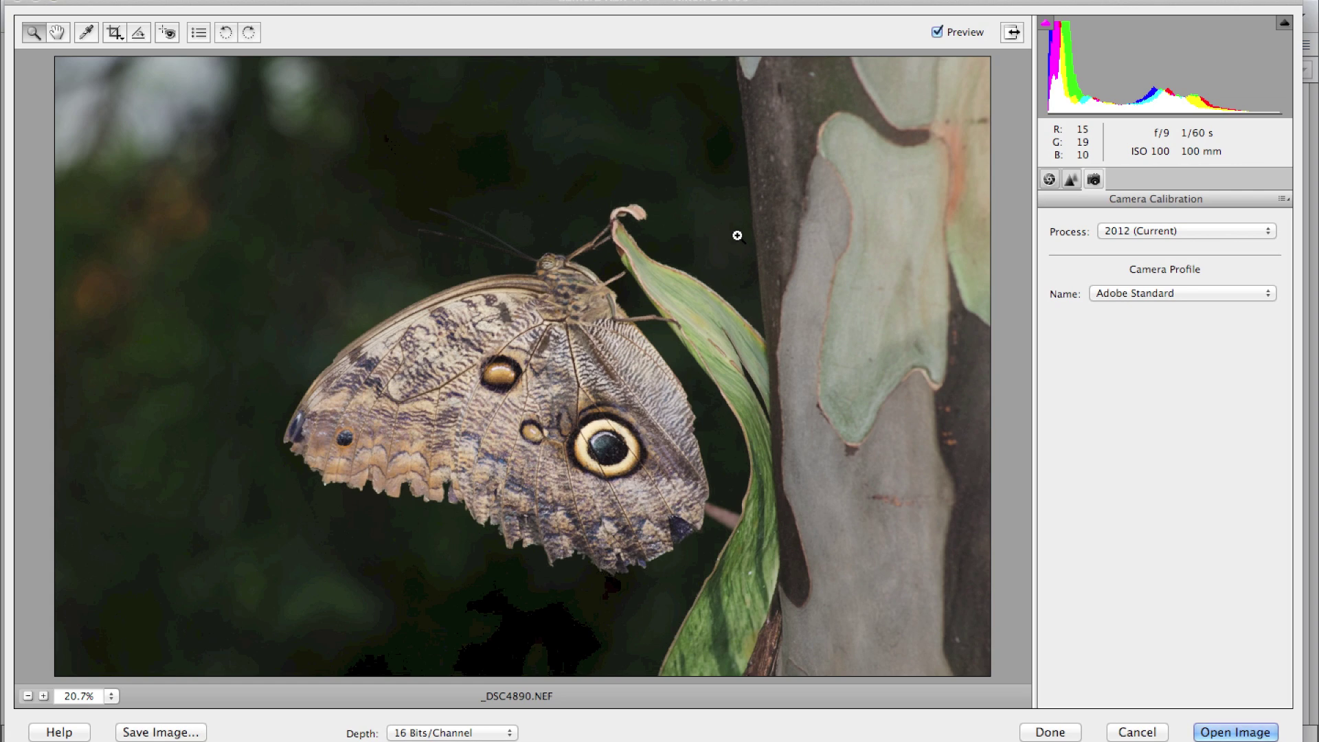
{"action": "key", "text": "super+minus"}
{"action": "key", "text": "super+minus"}
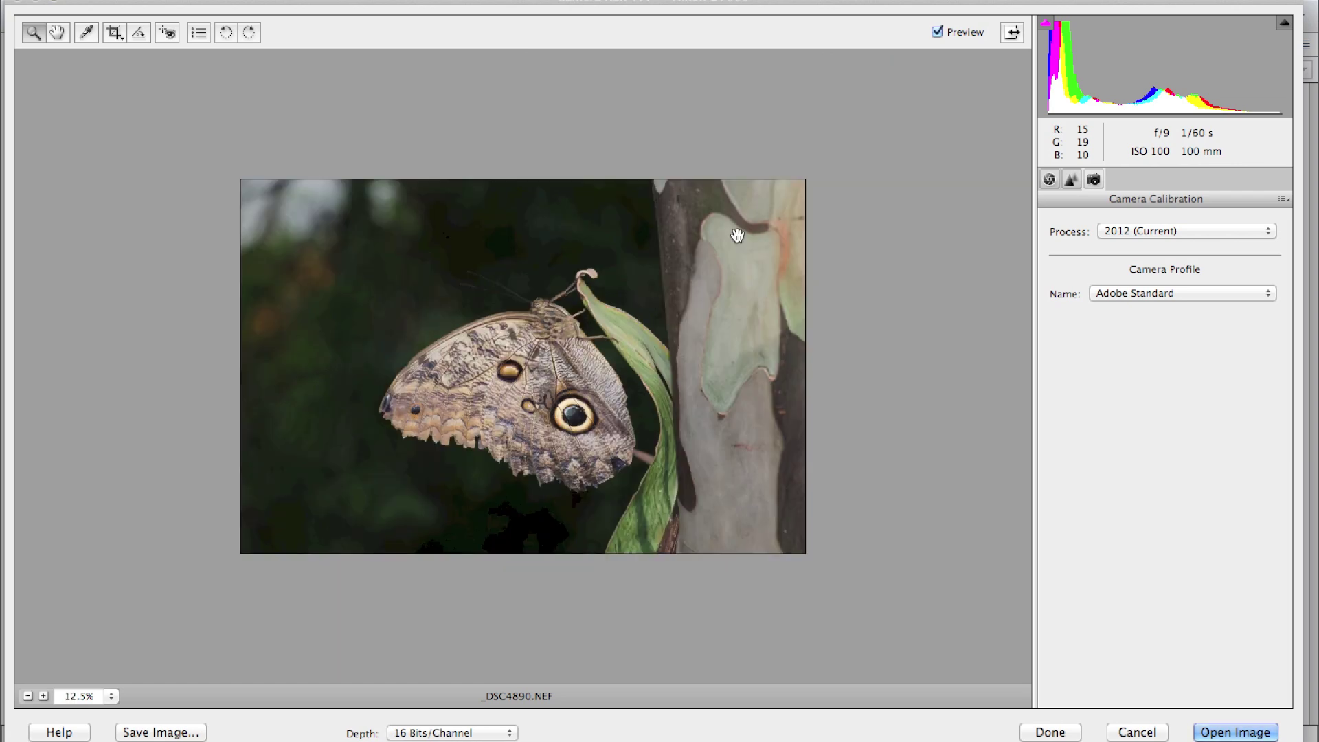
{"action": "key", "text": "super+plus"}
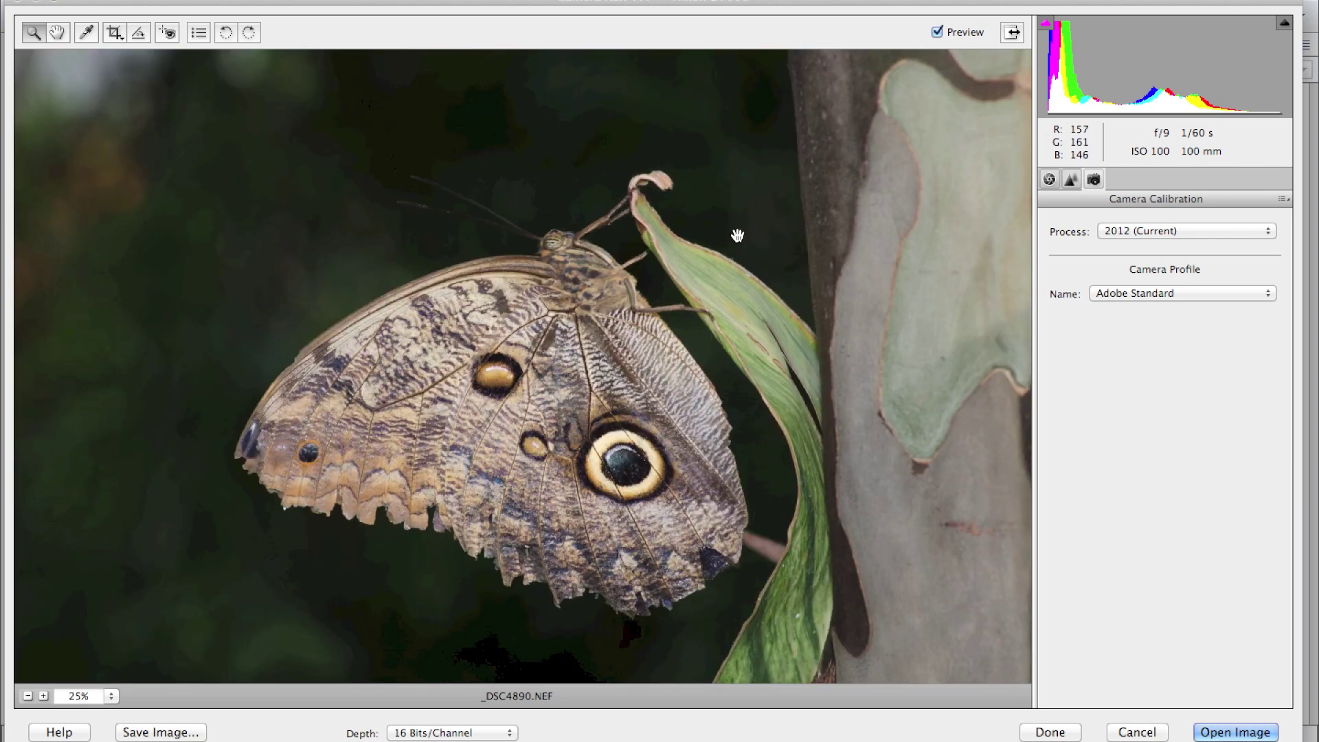
{"action": "key", "text": "super+0"}
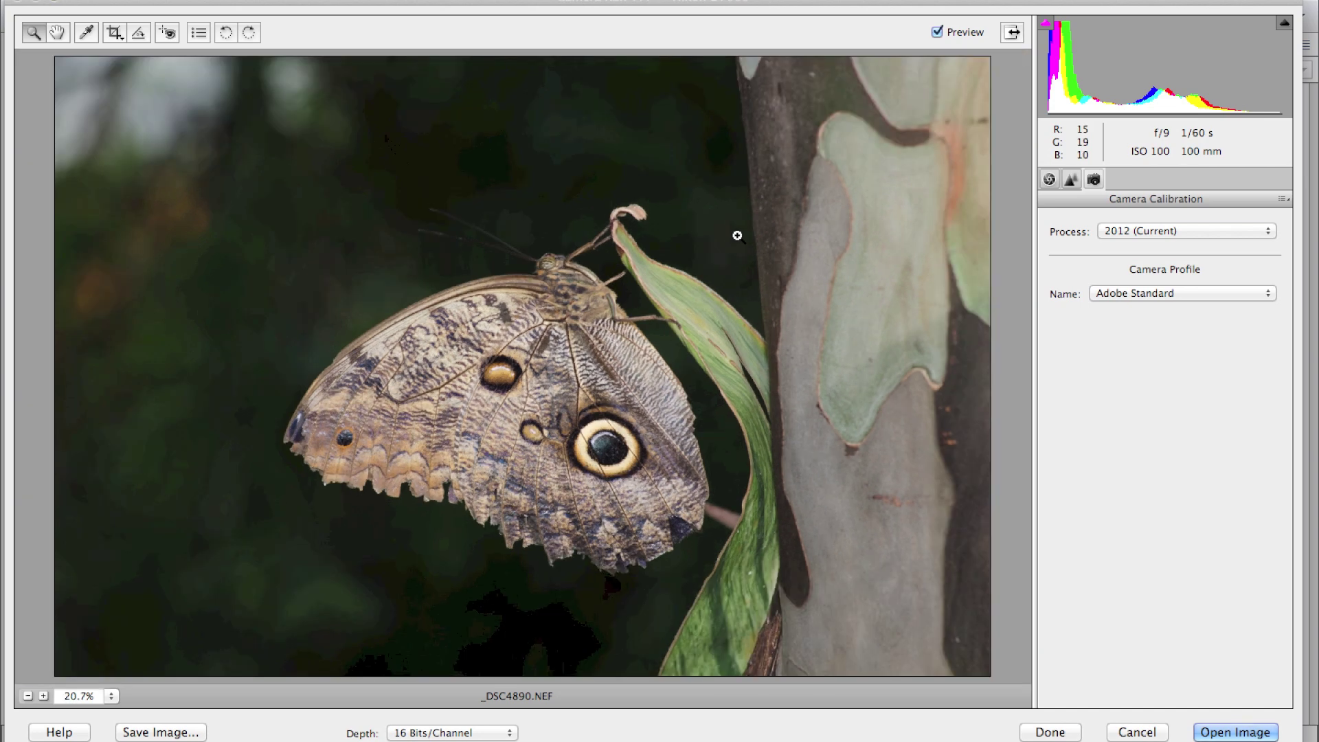
{"action": "left_click", "coordinate": [86, 33]}
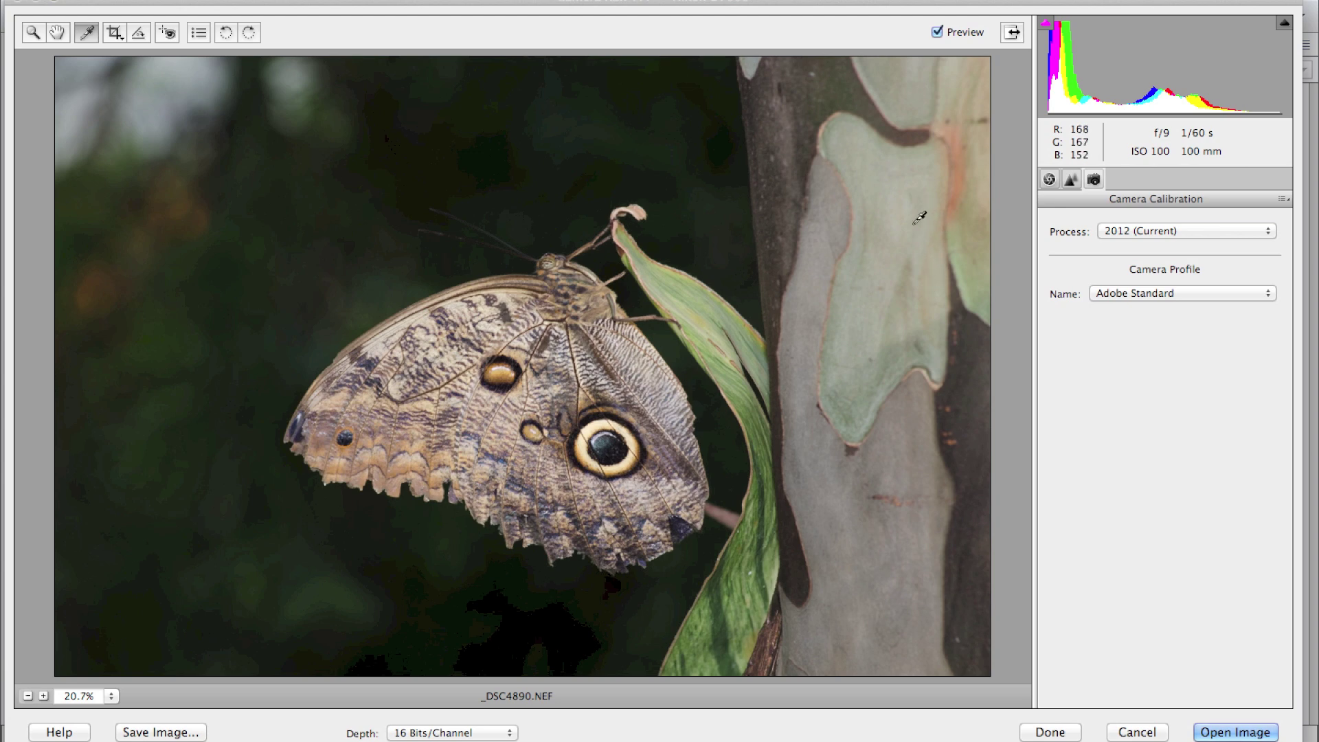
Sample the grey tree bark with the White Balance tool to neutralise the colour cast
{"action": "left_click", "coordinate": [758, 58]}
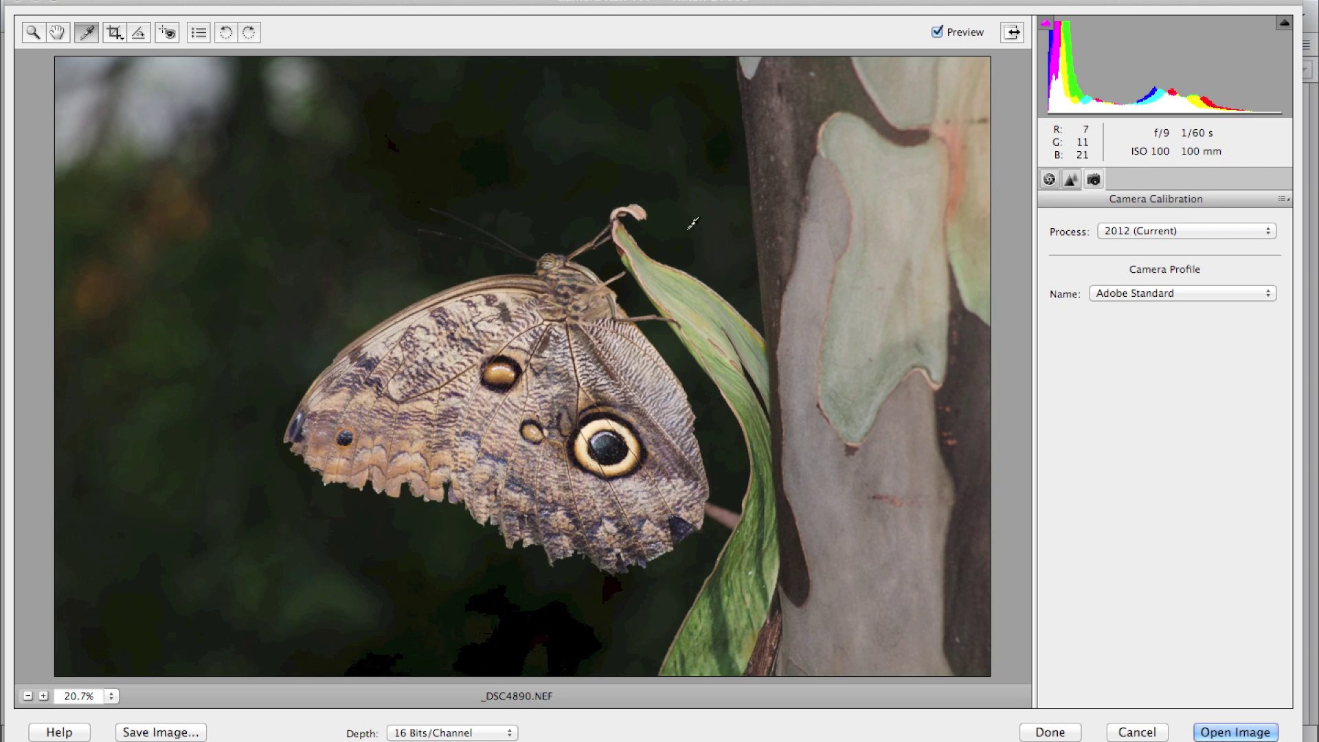
{"action": "left_click", "coordinate": [751, 60]}
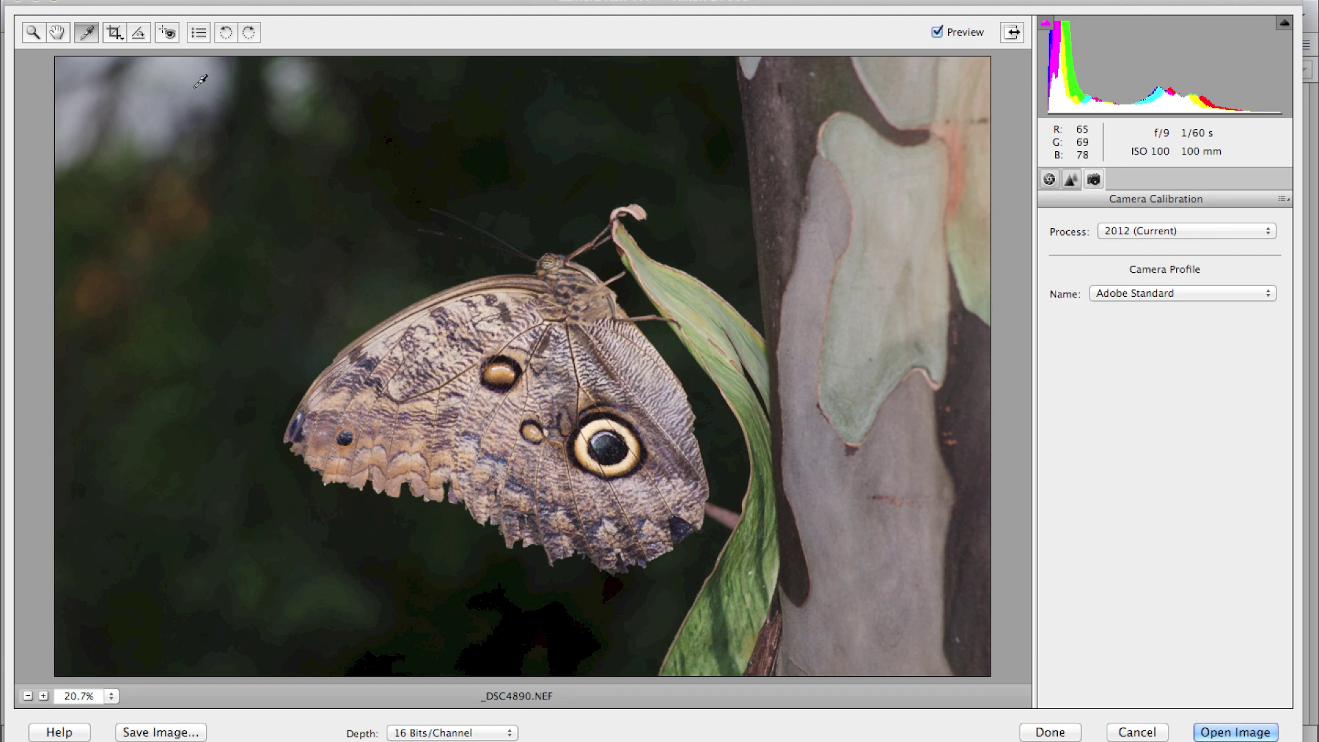
{"action": "left_click", "coordinate": [110, 38]}
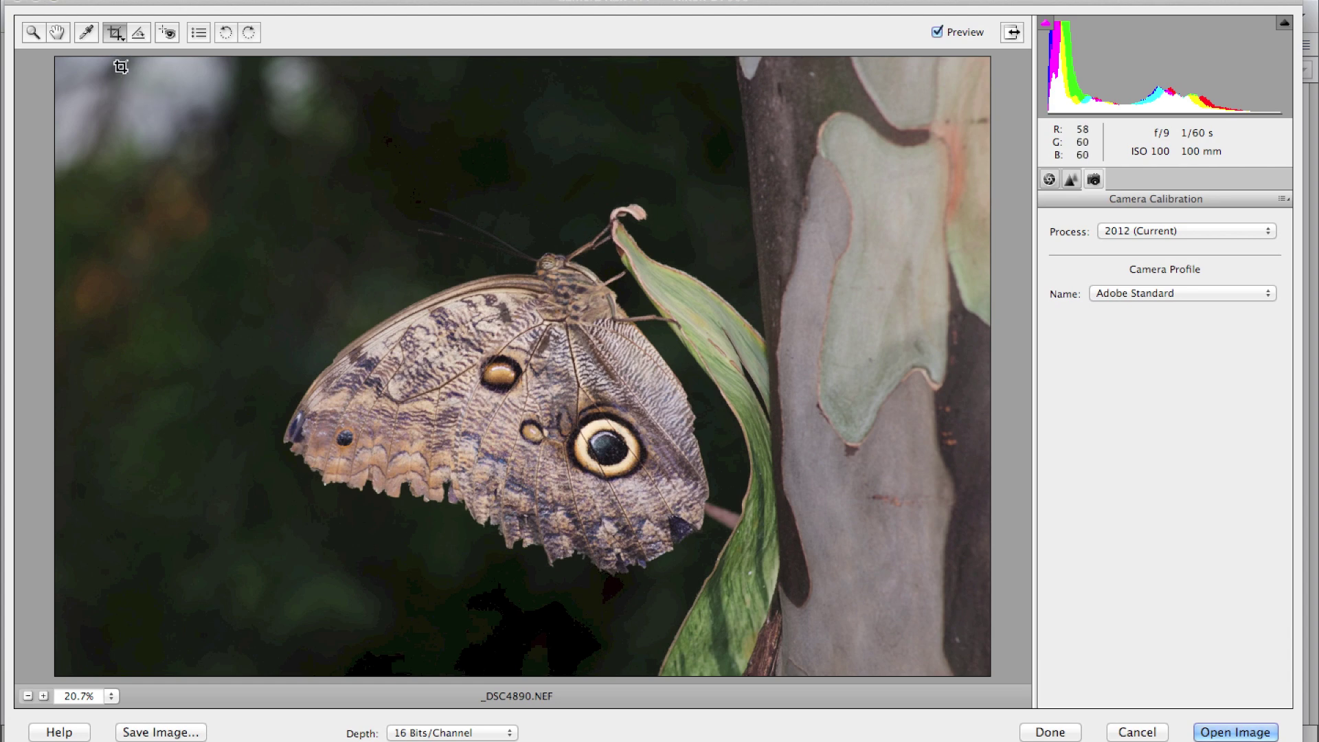
Crop the frame tightly around the butterfly and leaf, excluding most of the tree bark
{"action": "mouse_move", "coordinate": [120, 67]}
{"action": "left_mouse_down"}
{"action": "mouse_move", "coordinate": [651, 504]}
{"action": "mouse_move", "coordinate": [917, 613]}
{"action": "mouse_move", "coordinate": [1013, 672]}
{"action": "mouse_move", "coordinate": [780, 635]}
{"action": "left_mouse_up"}
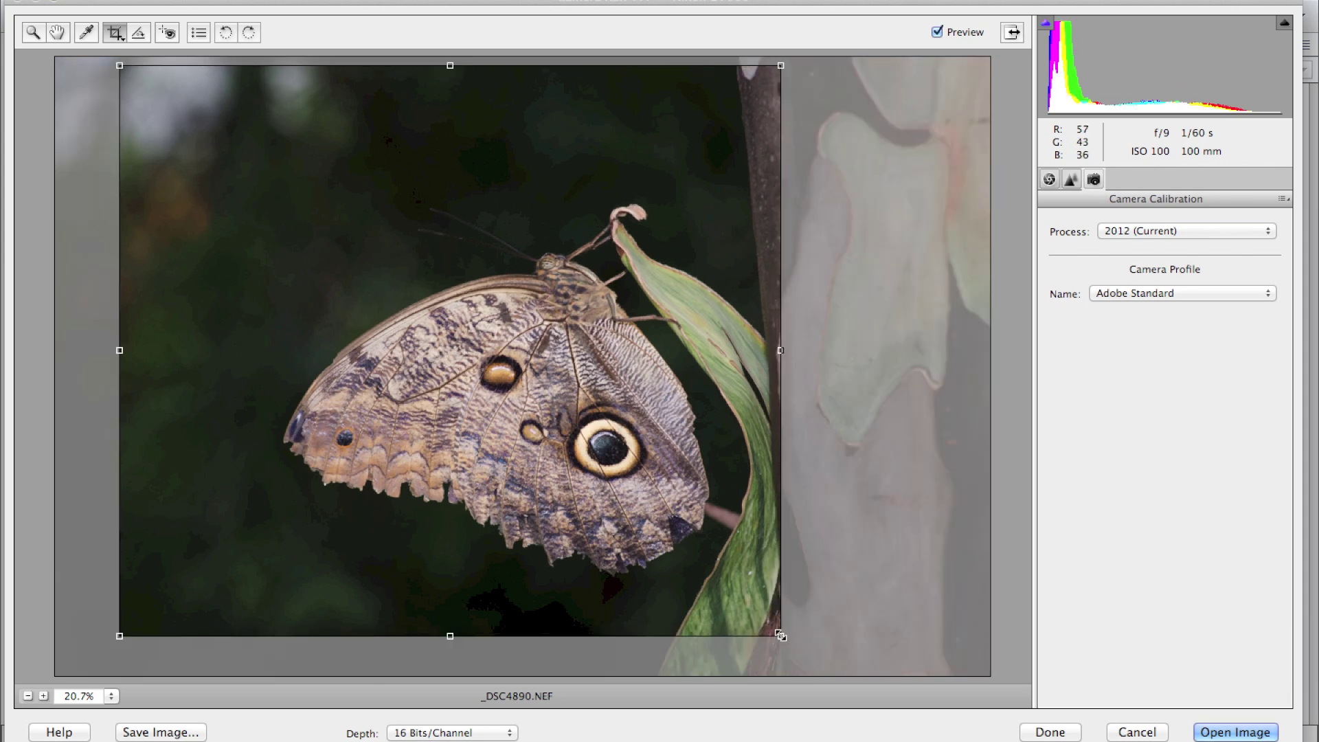
{"action": "key", "text": "z"}
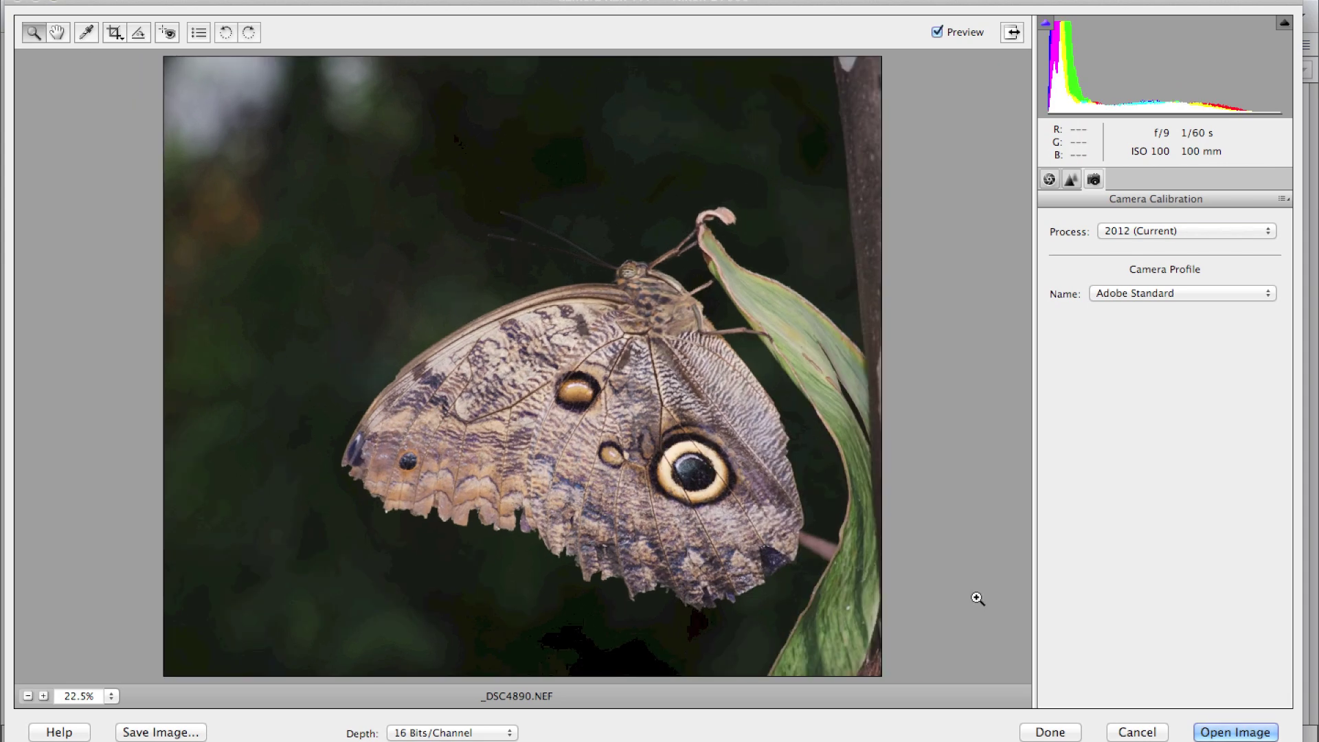
{"action": "left_click", "coordinate": [139, 33]}
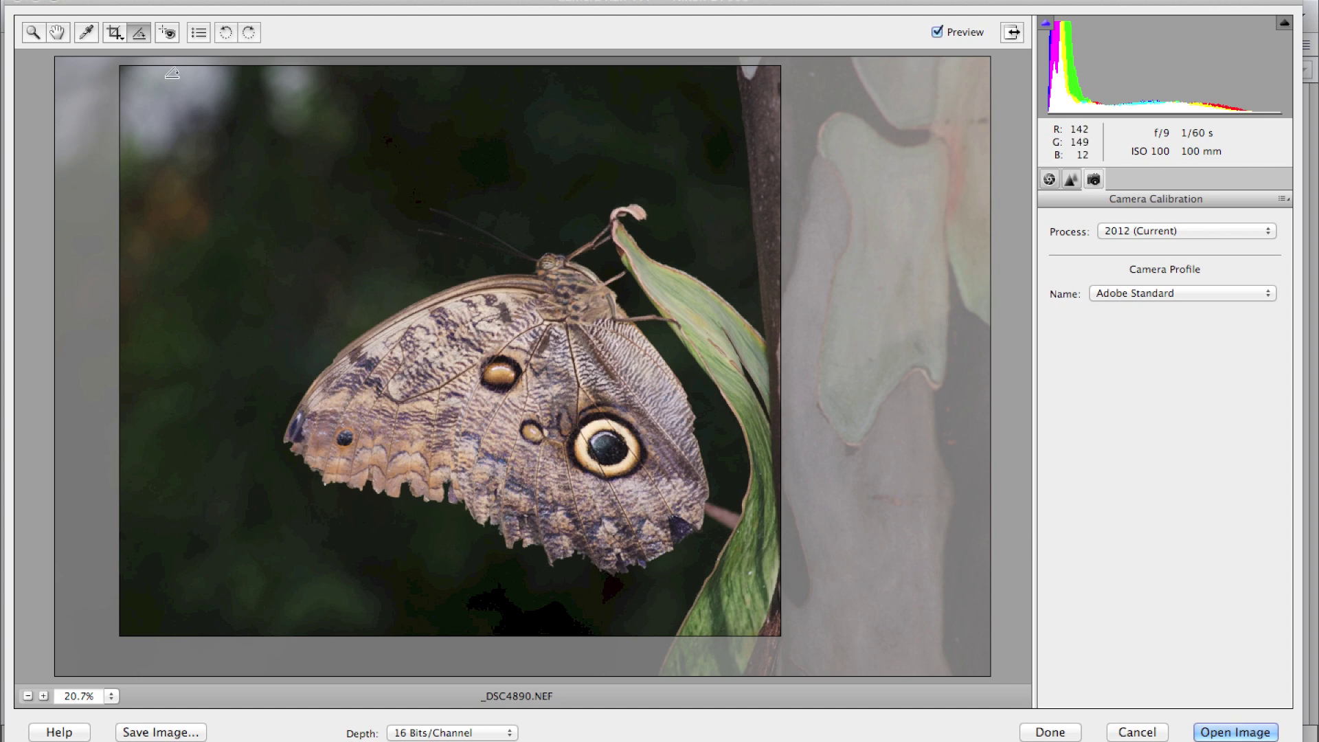
Select Red Eye Removal, then cancel out of Camera Raw Preferences without changes
{"action": "left_click", "coordinate": [167, 32]}
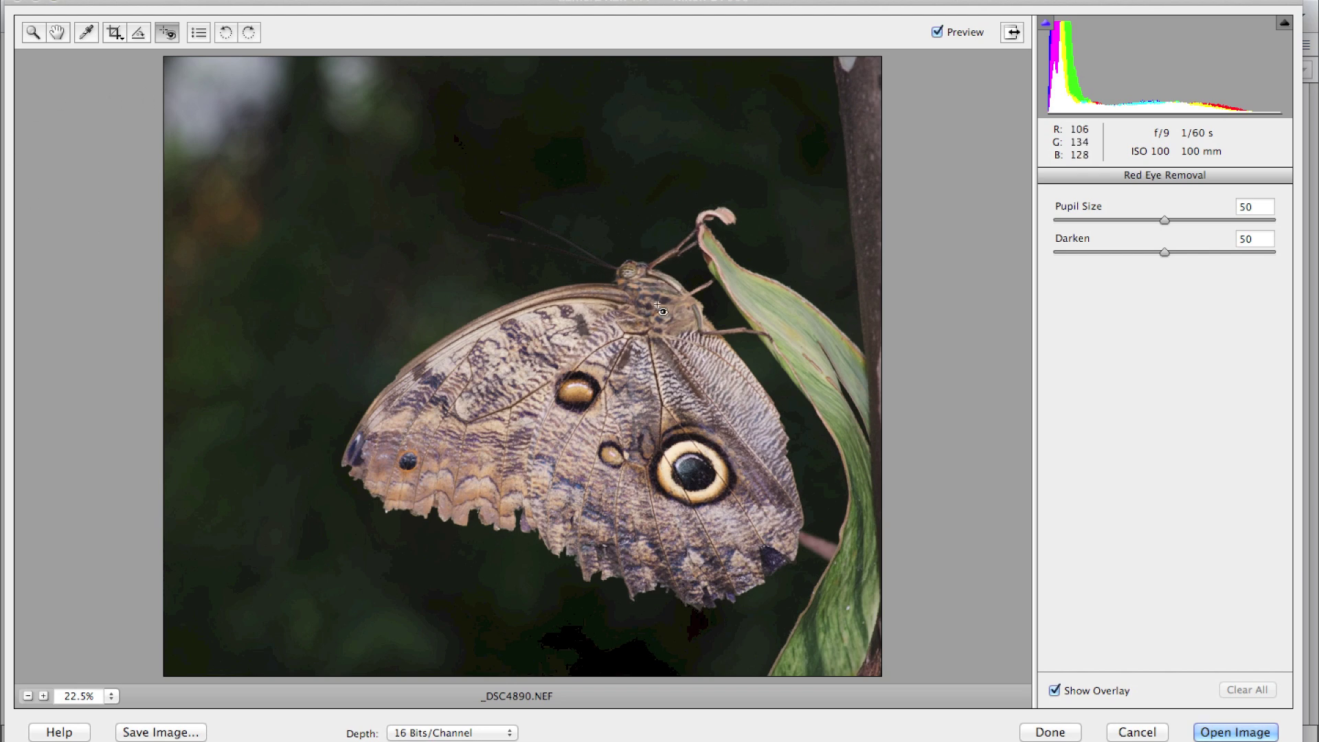
{"action": "left_click", "coordinate": [198, 32]}
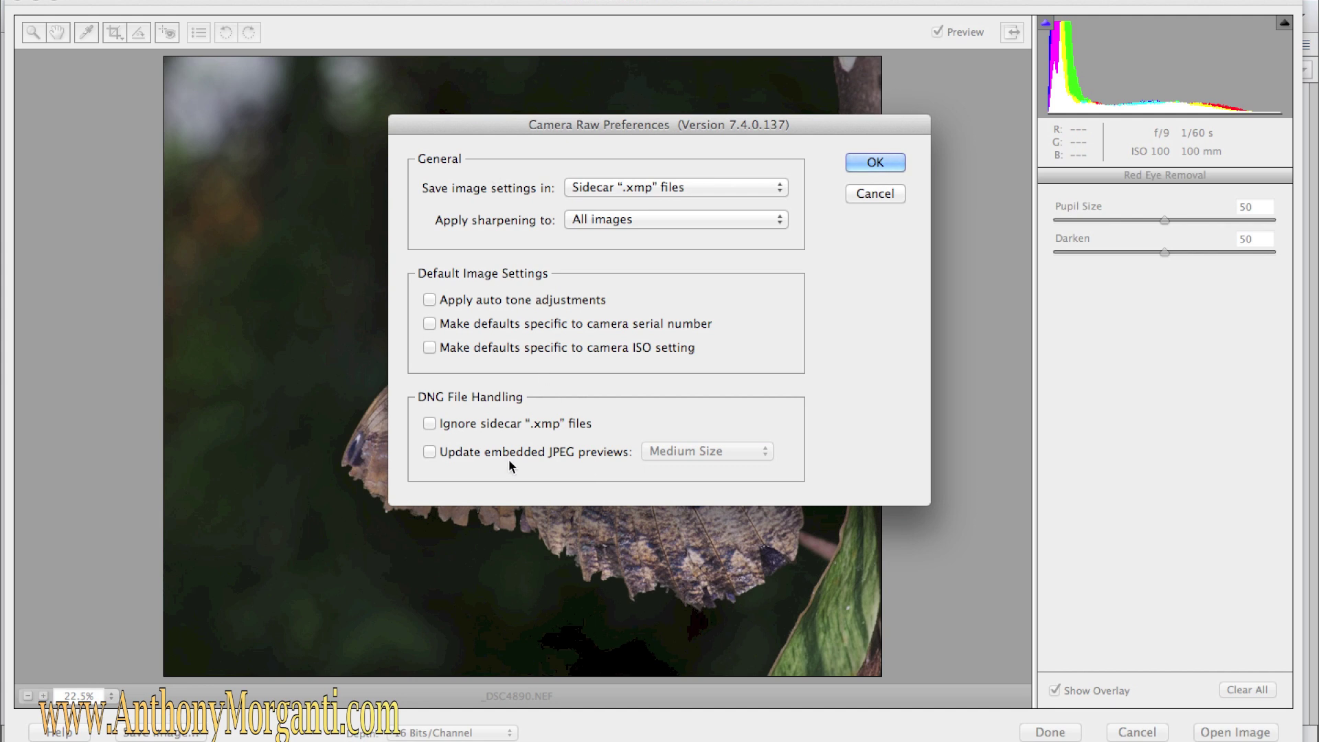
{"action": "left_click", "coordinate": [872, 195]}
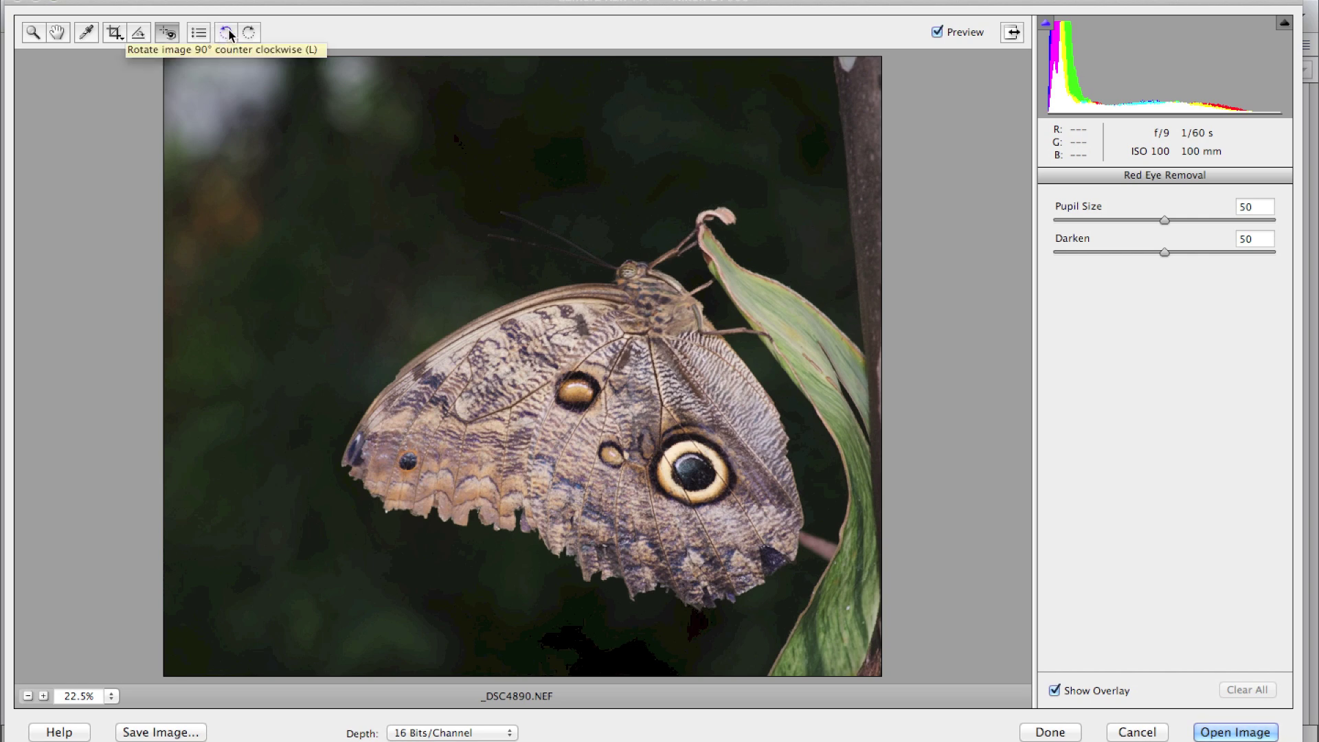
Rotate the butterfly photo 90° clockwise into portrait orientation
{"action": "left_click", "coordinate": [228, 32]}
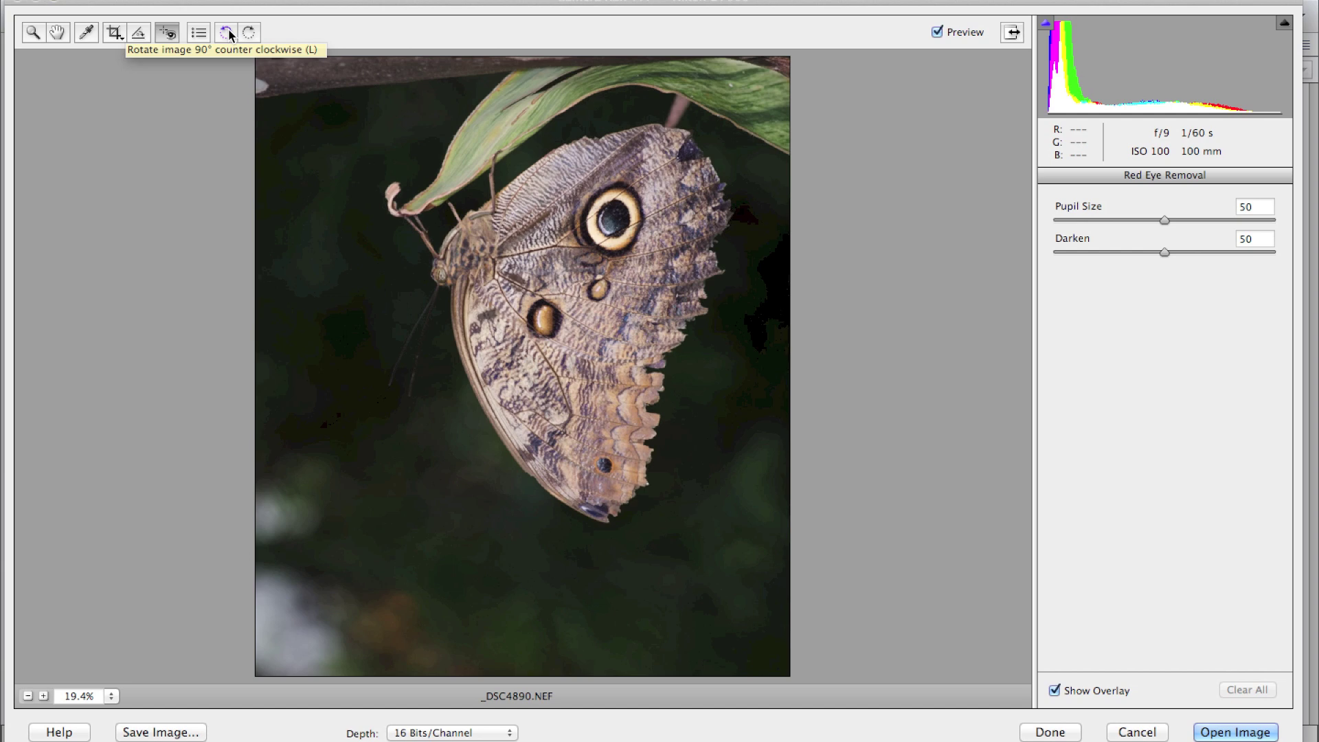
{"action": "left_click", "coordinate": [250, 32]}
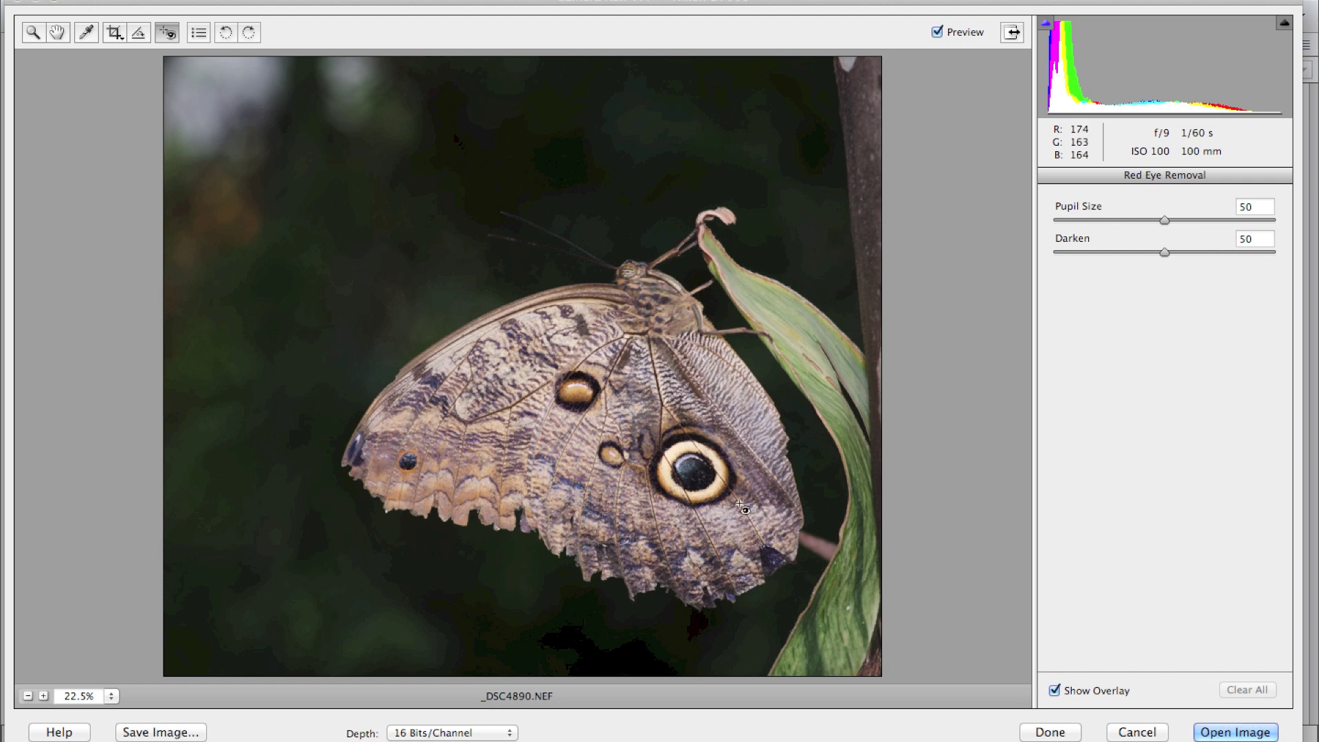
{"action": "left_click", "coordinate": [251, 36]}
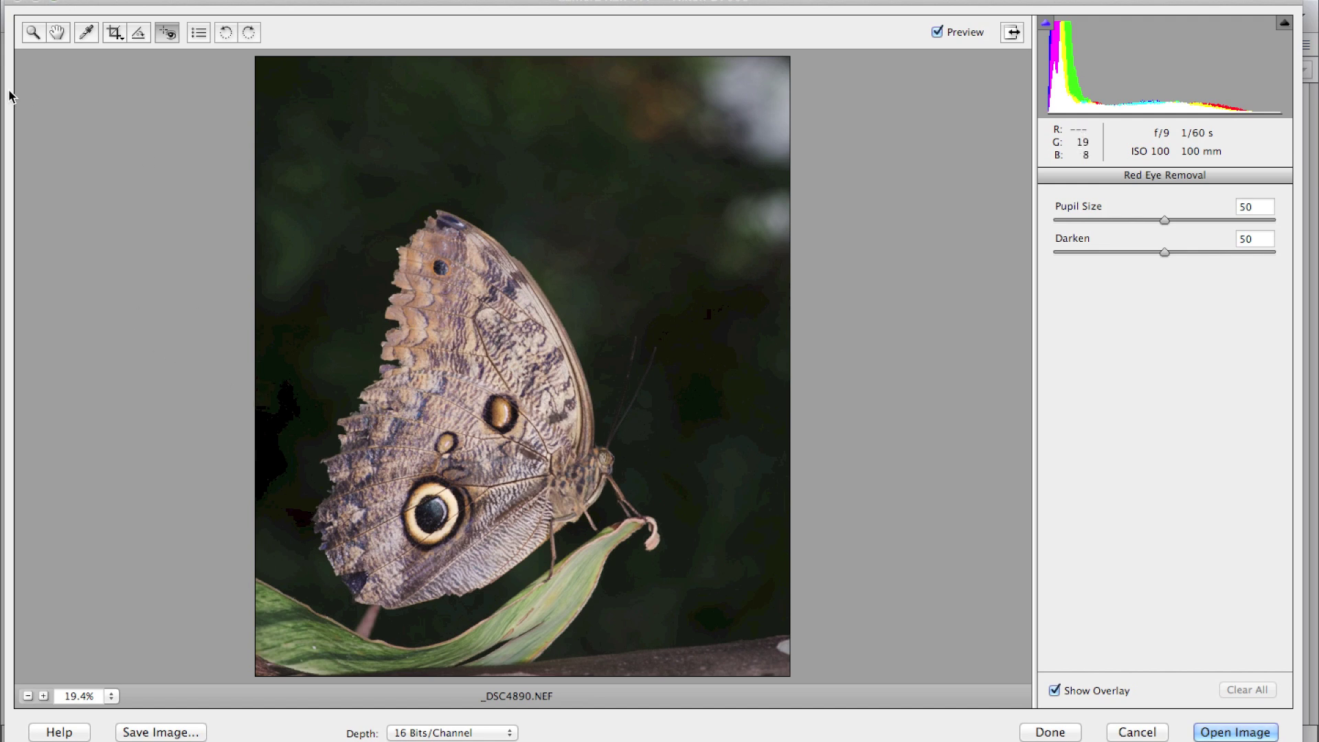
{"action": "left_click", "coordinate": [114, 33]}
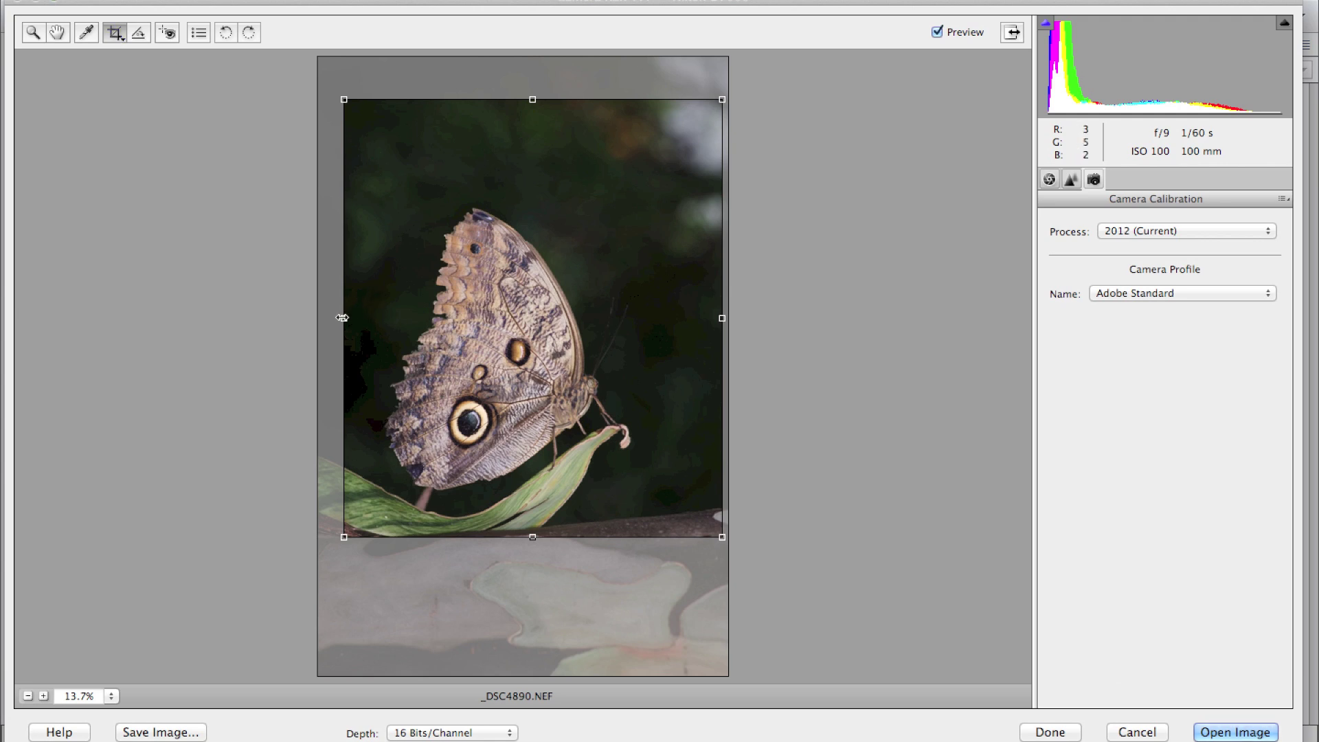
Extend the portrait crop's left edge, lower its top edge, and apply it
{"action": "left_click_drag", "start_coordinate": [343, 318], "coordinate": [320, 318]}
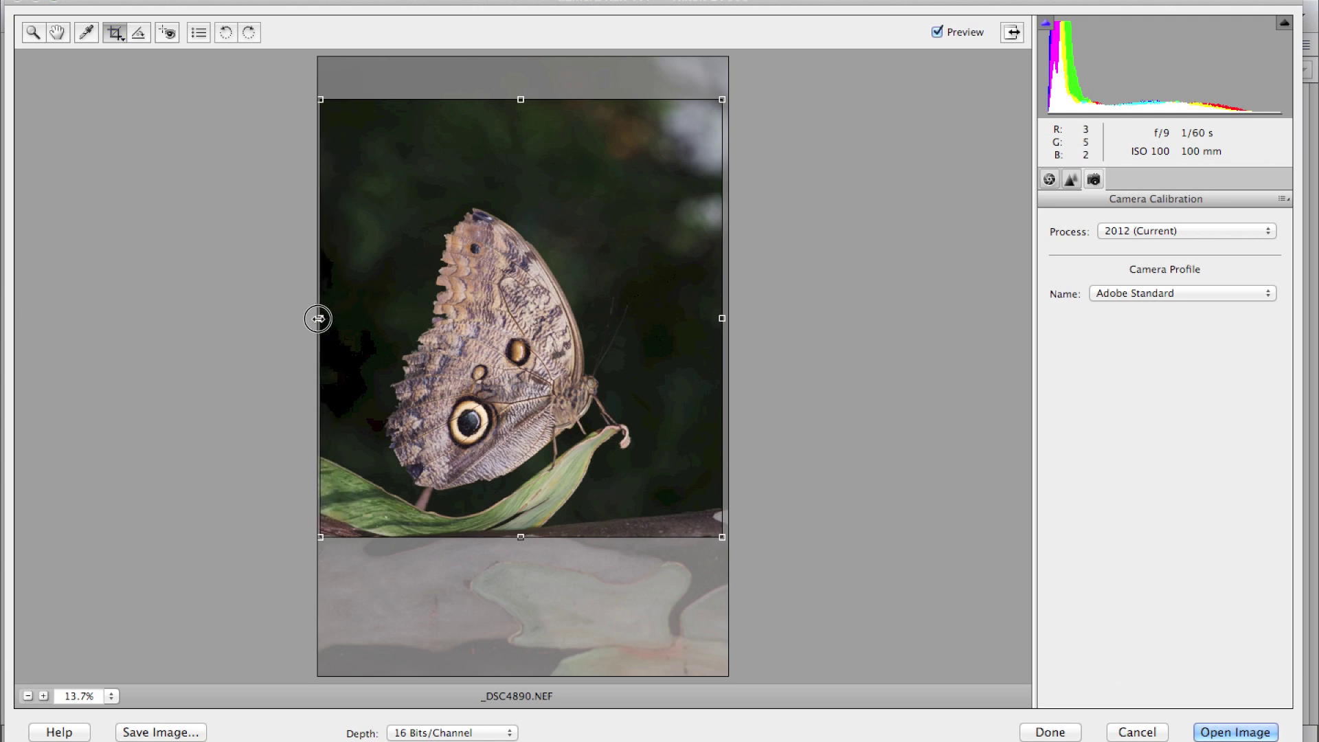
{"action": "left_click_drag", "start_coordinate": [521, 99], "coordinate": [522, 118]}
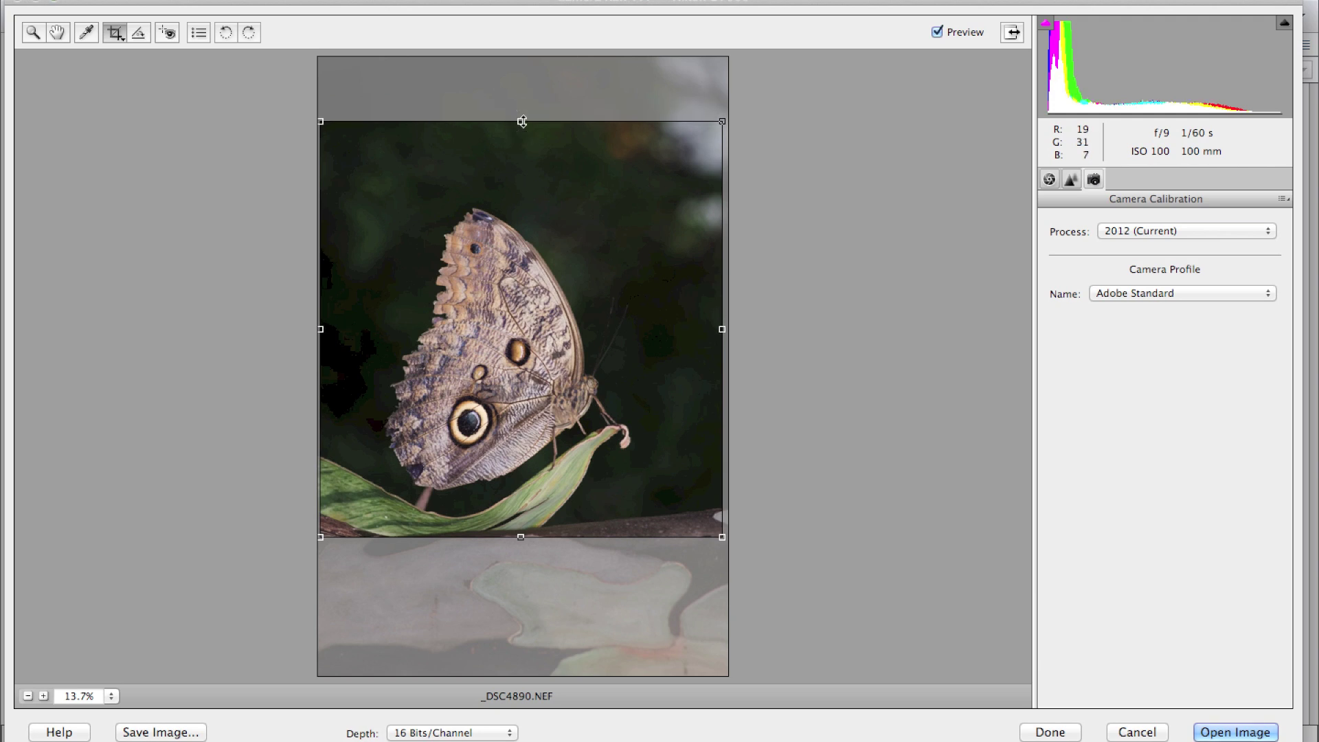
{"action": "key", "text": "z"}
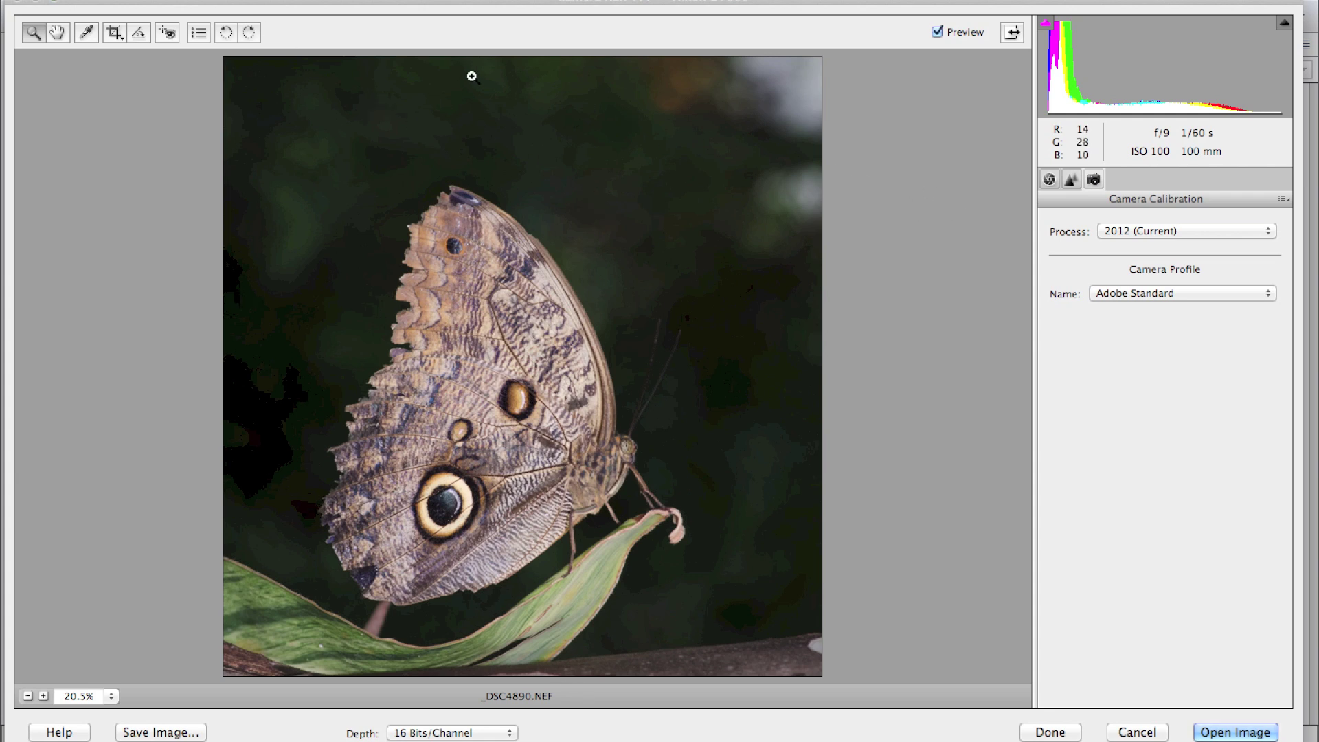
Test Exposure changes in the Basic panel, resetting Exposure to 0.00 each time
{"action": "left_click", "coordinate": [1049, 182]}
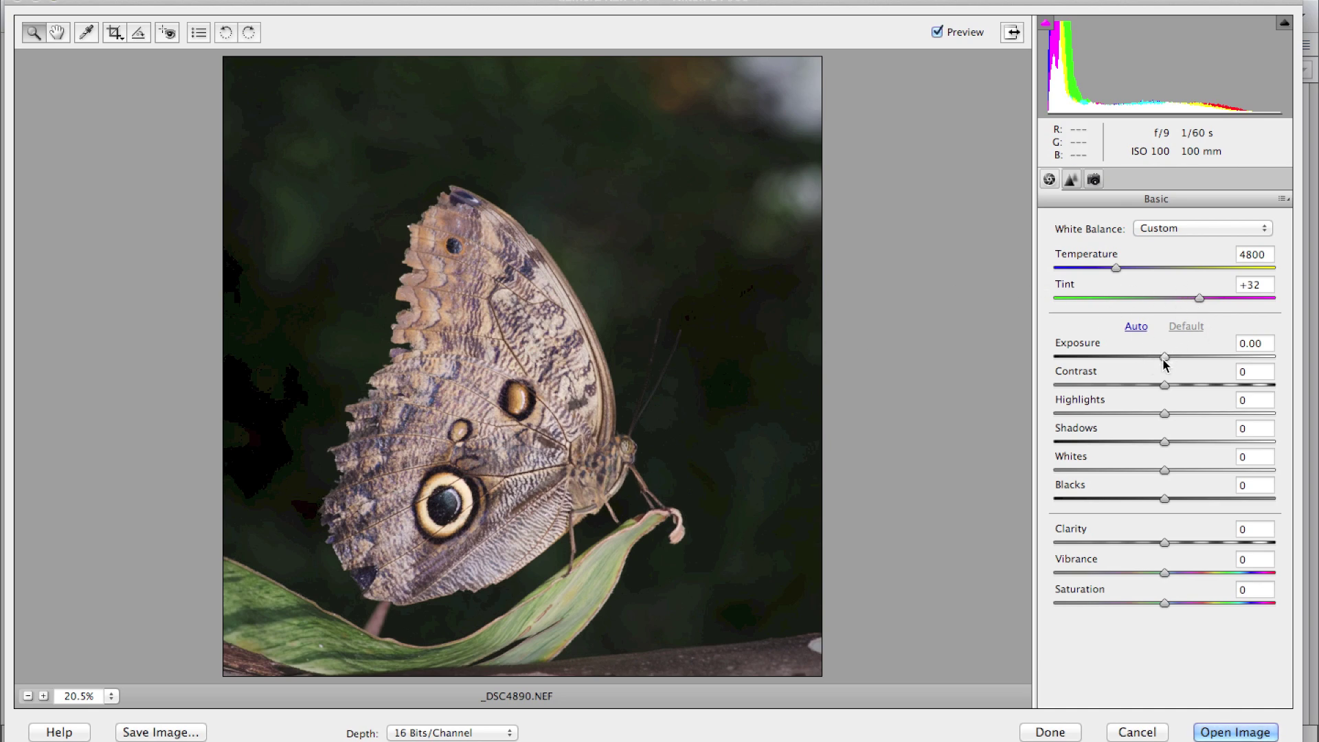
{"action": "left_click_drag", "start_coordinate": [1164, 358], "coordinate": [1093, 358]}
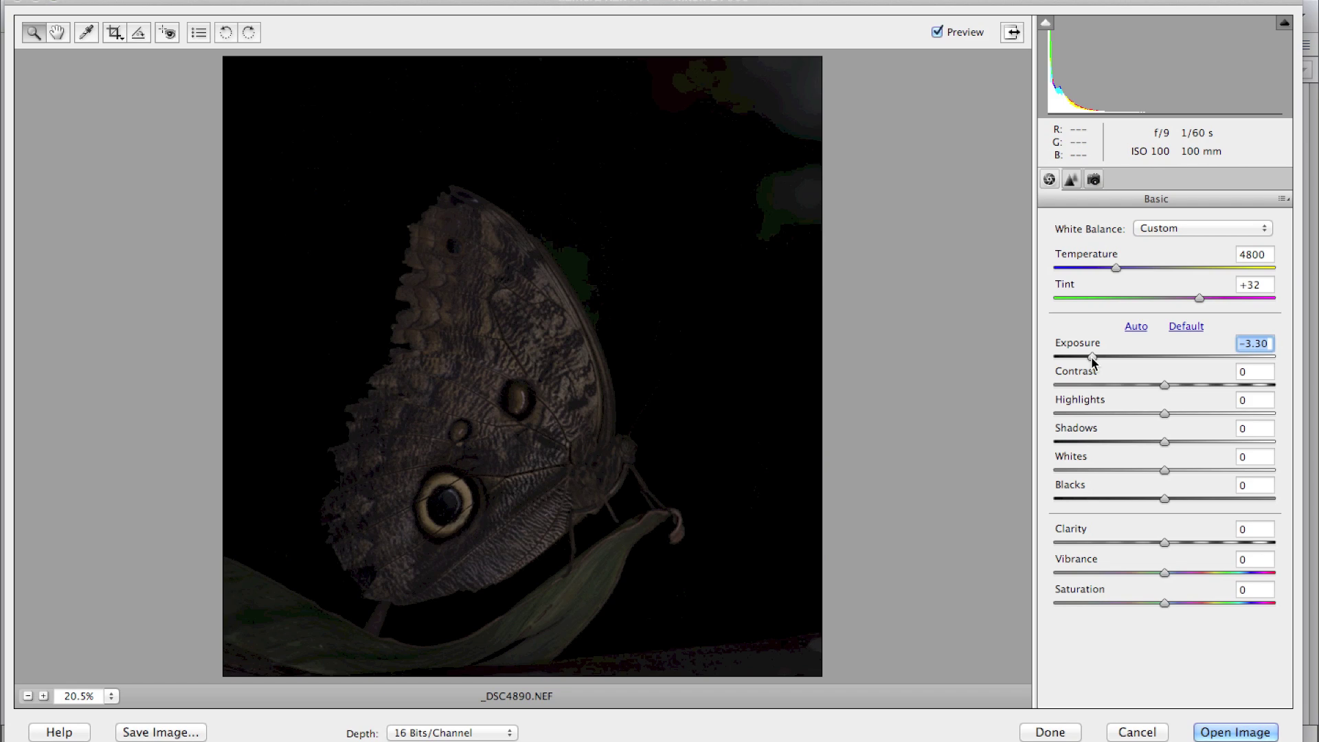
{"action": "double_click", "coordinate": [1093, 357]}
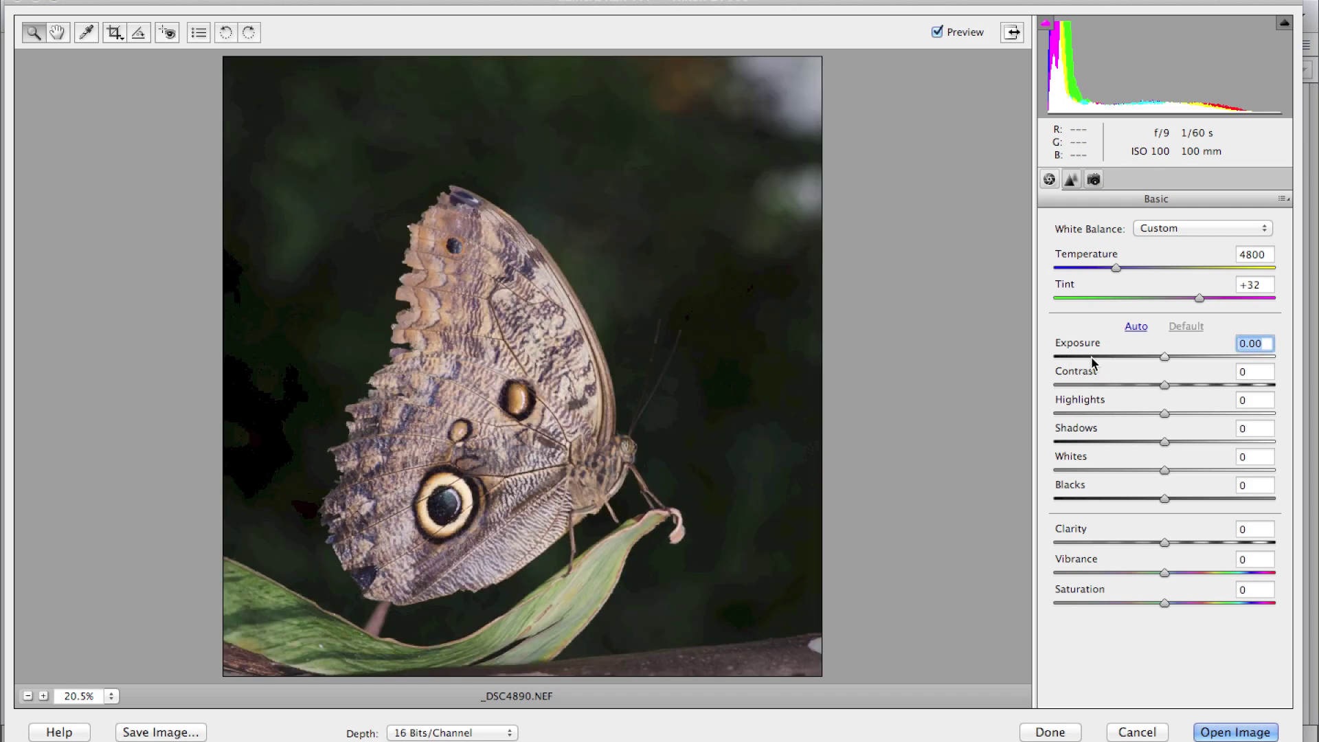
{"action": "mouse_move", "coordinate": [1169, 359]}
{"action": "left_mouse_down"}
{"action": "mouse_move", "coordinate": [1143, 354]}
{"action": "mouse_move", "coordinate": [1168, 361]}
{"action": "left_mouse_up"}
{"action": "double_click", "coordinate": [1169, 358]}
Set Contrast to +31, Highlights to +18 and Shadows to -14
{"action": "left_click_drag", "start_coordinate": [1167, 386], "coordinate": [1201, 390]}
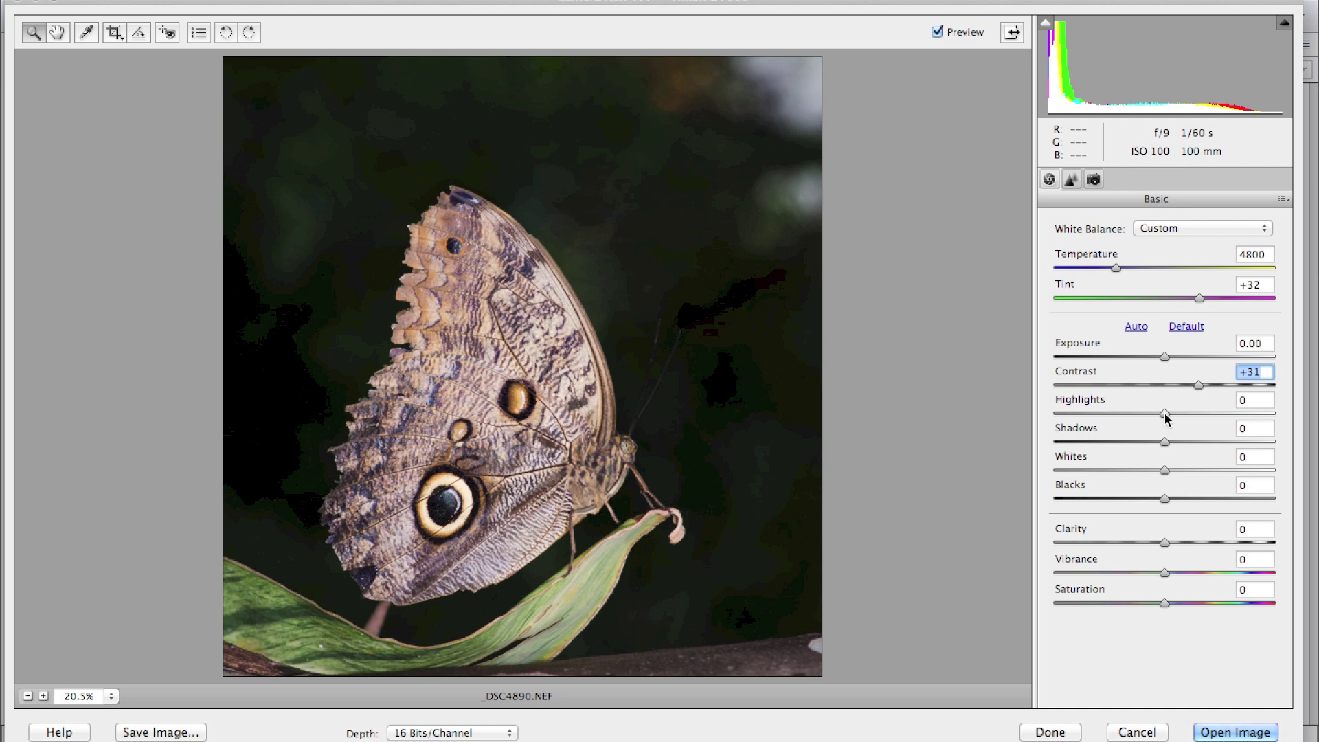
{"action": "left_click_drag", "start_coordinate": [1165, 413], "coordinate": [1184, 415]}
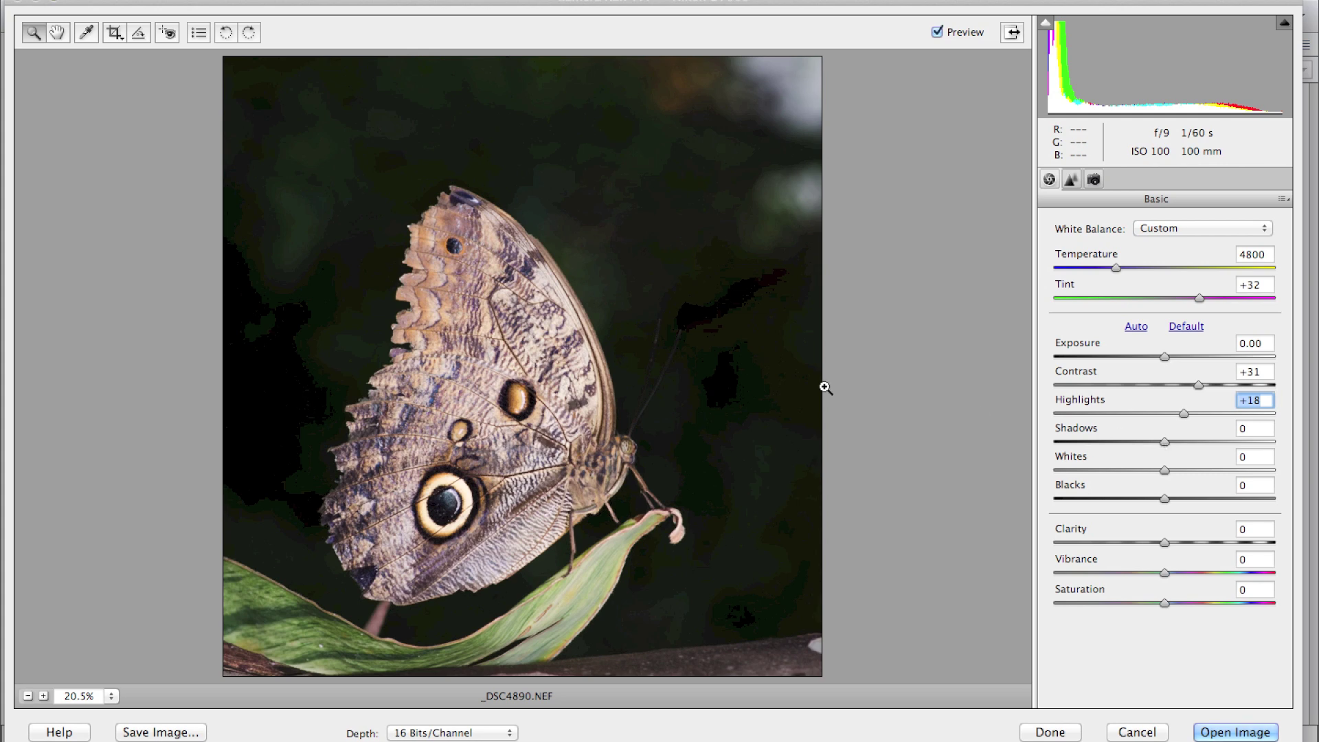
{"action": "left_click_drag", "start_coordinate": [1166, 443], "coordinate": [1316, 453]}
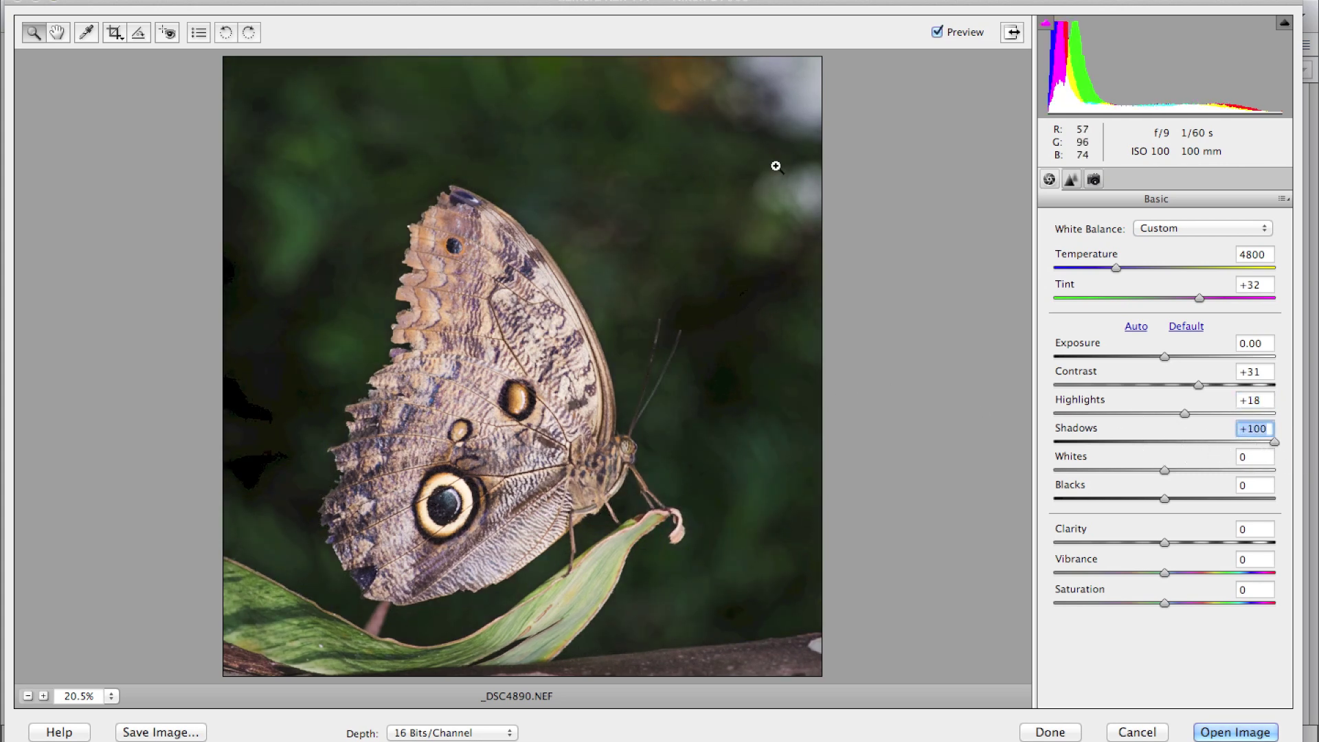
{"action": "left_click_drag", "start_coordinate": [1276, 442], "coordinate": [1149, 442]}
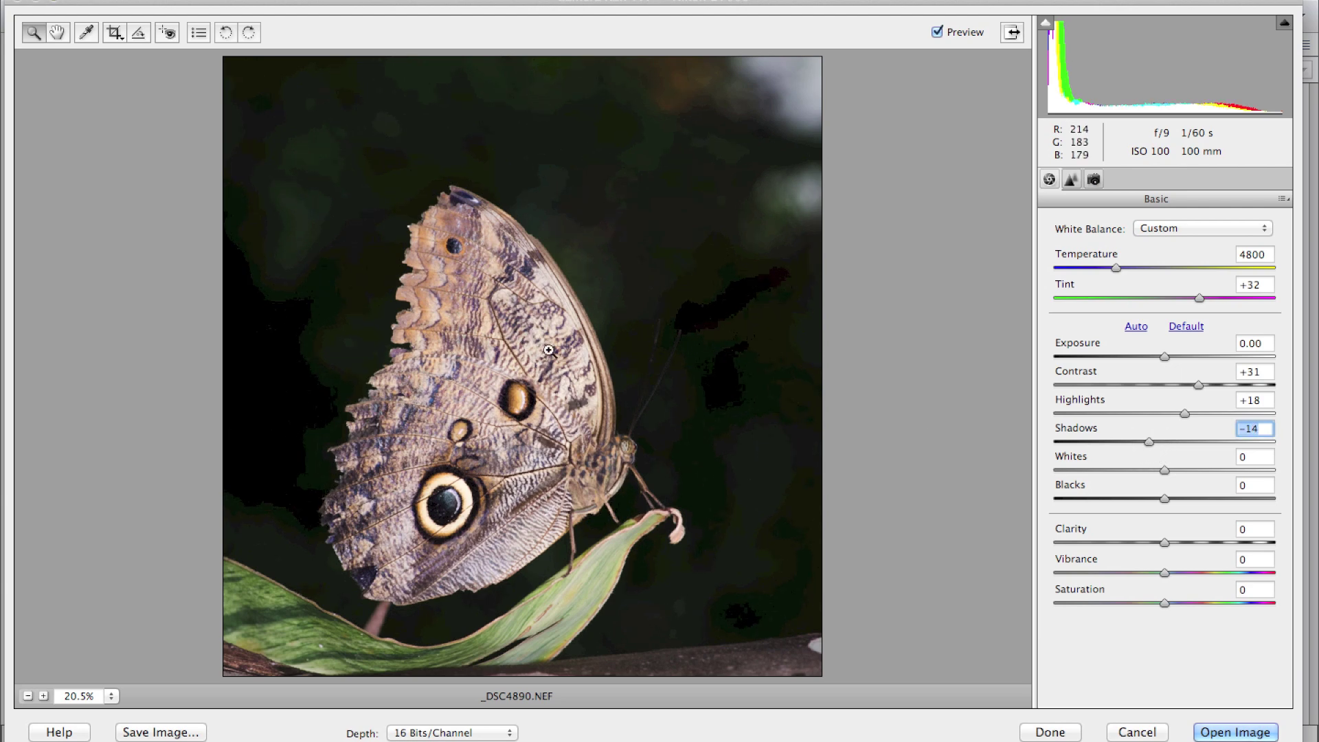
Try darkening Whites to -13, then reset Whites to 0
{"action": "left_click", "coordinate": [1165, 471]}
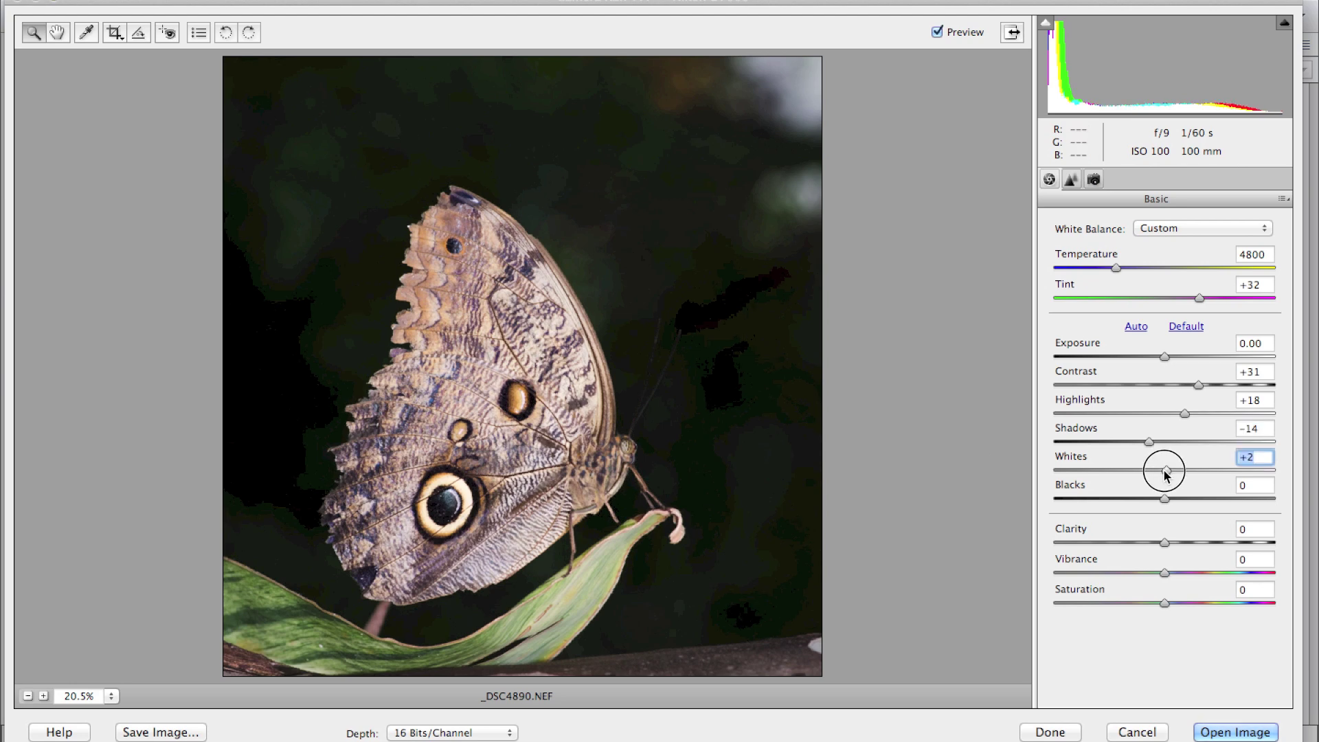
{"action": "left_click_drag", "start_coordinate": [1166, 472], "coordinate": [1127, 484]}
{"action": "double_click", "coordinate": [1150, 470]}
Alt-drag Whites to preview highlight clipping, then confirm no clipping with Whites at 0
{"action": "key", "text": "alt"}
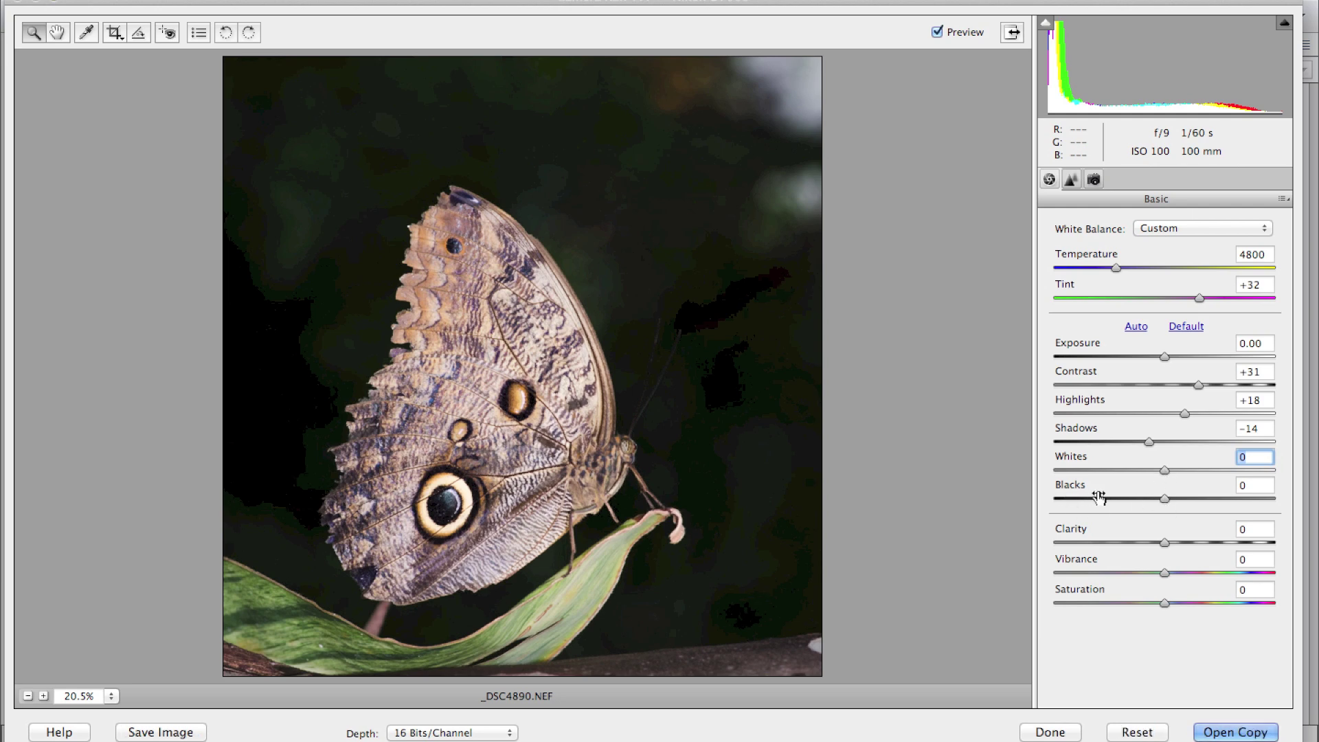
{"action": "left_click", "coordinate": [1165, 472], "text": "alt"}
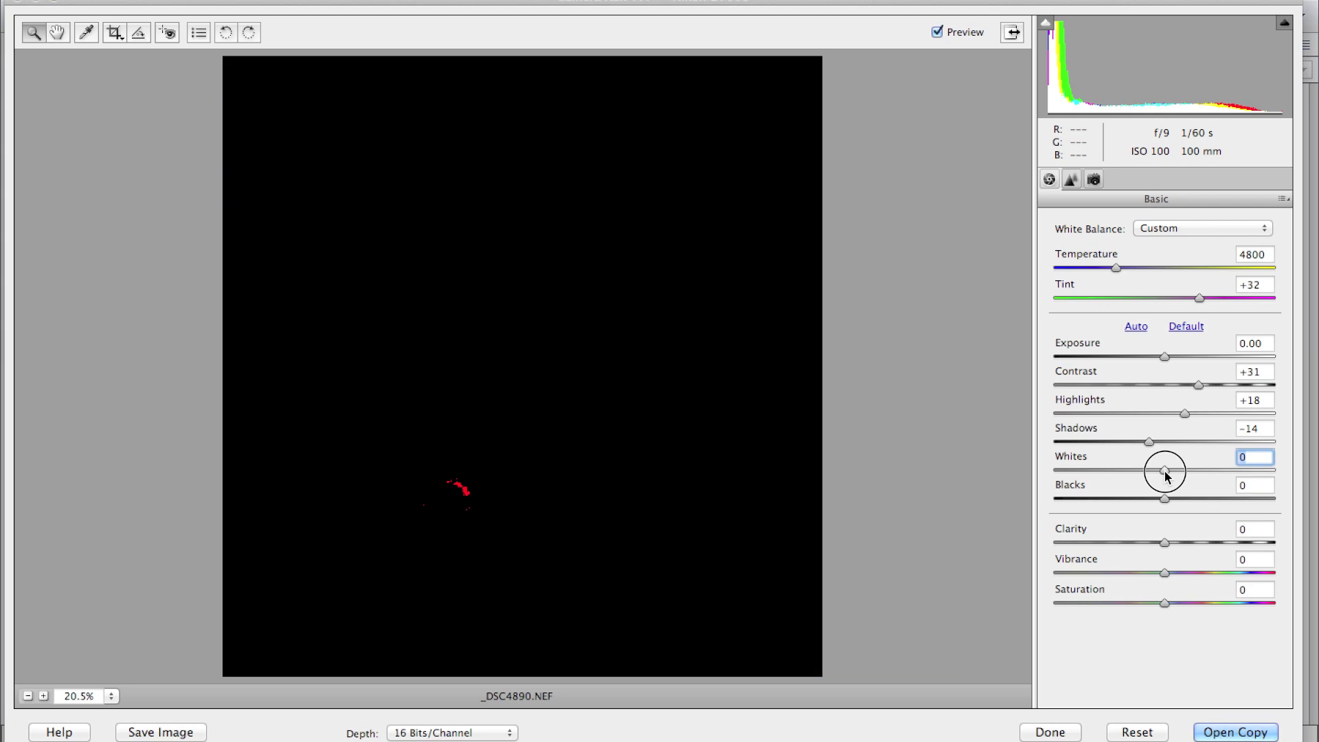
{"action": "left_click_drag", "start_coordinate": [1166, 474], "coordinate": [1180, 471]}
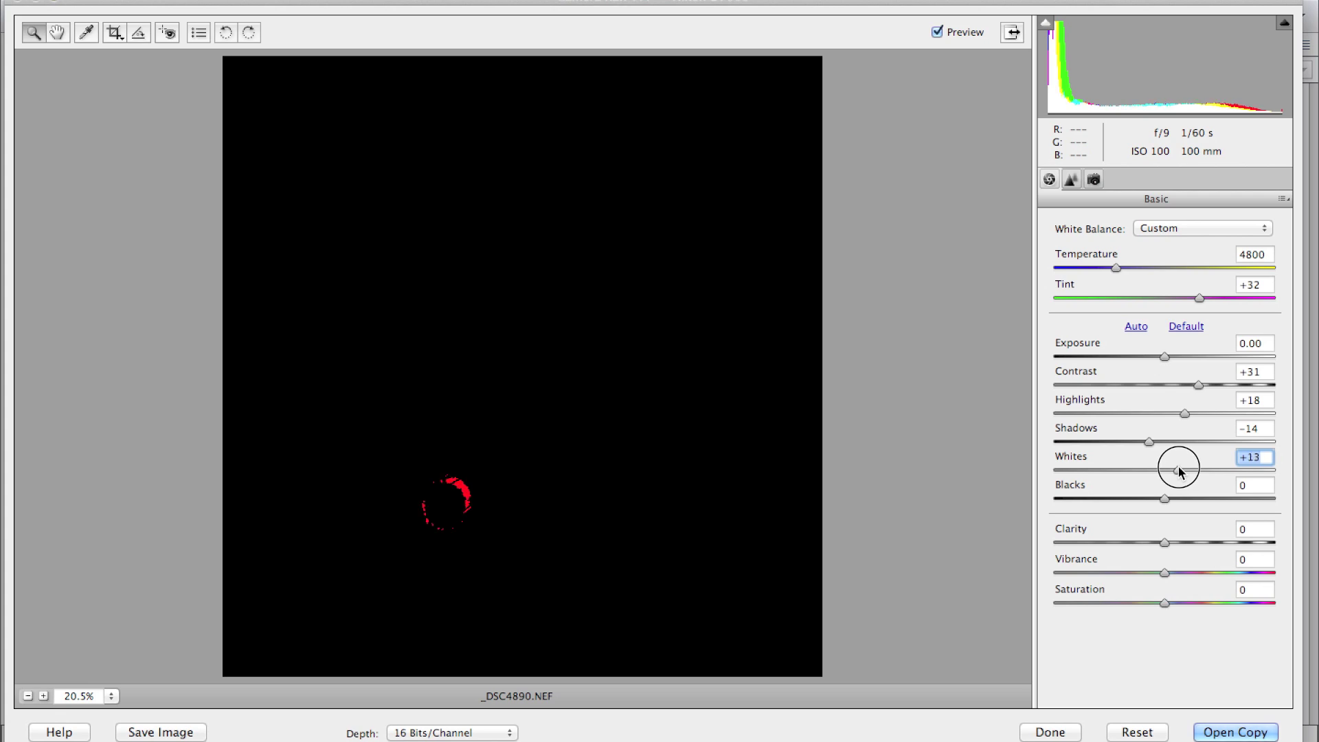
{"action": "mouse_move", "coordinate": [1179, 471]}
{"action": "left_mouse_down"}
{"action": "mouse_move", "coordinate": [1266, 471]}
{"action": "mouse_move", "coordinate": [1160, 473]}
{"action": "left_mouse_up"}
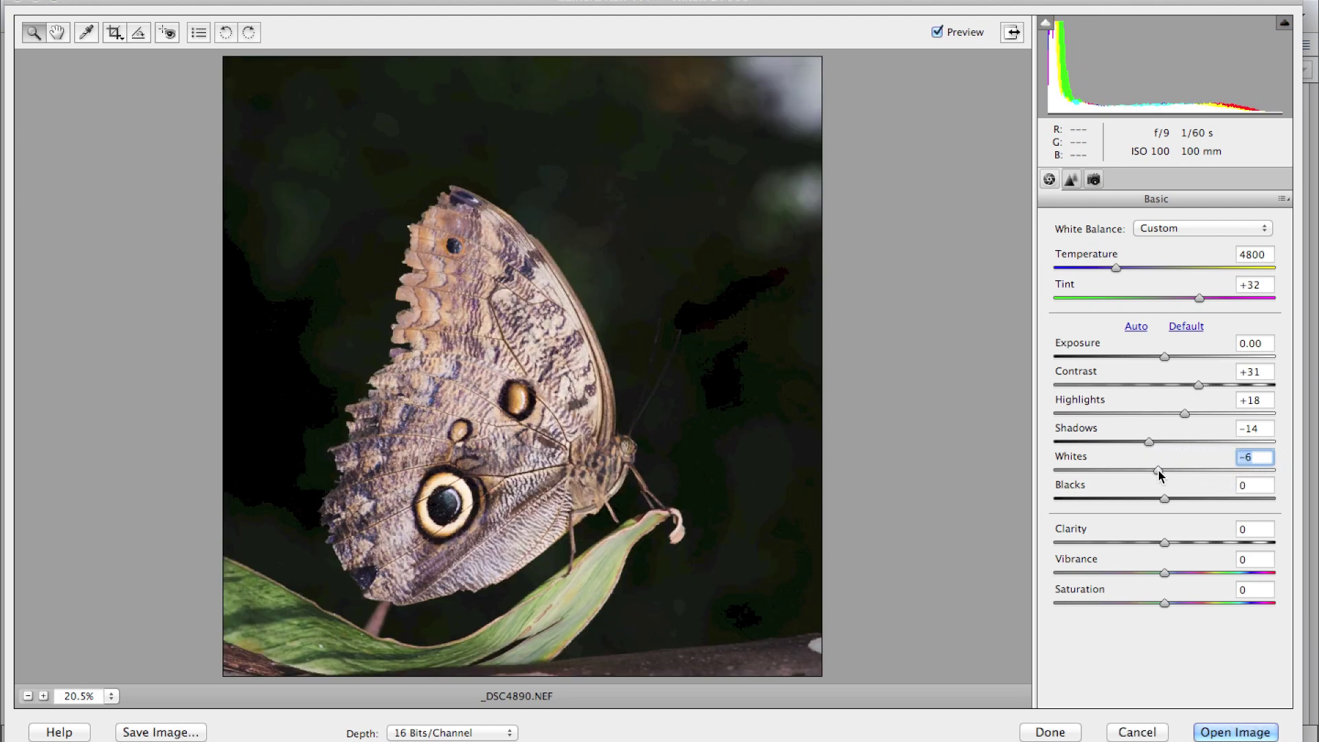
{"action": "double_click", "coordinate": [1164, 471]}
{"action": "key", "text": "alt"}
{"action": "left_click_drag", "start_coordinate": [1166, 473], "coordinate": [1166, 474]}
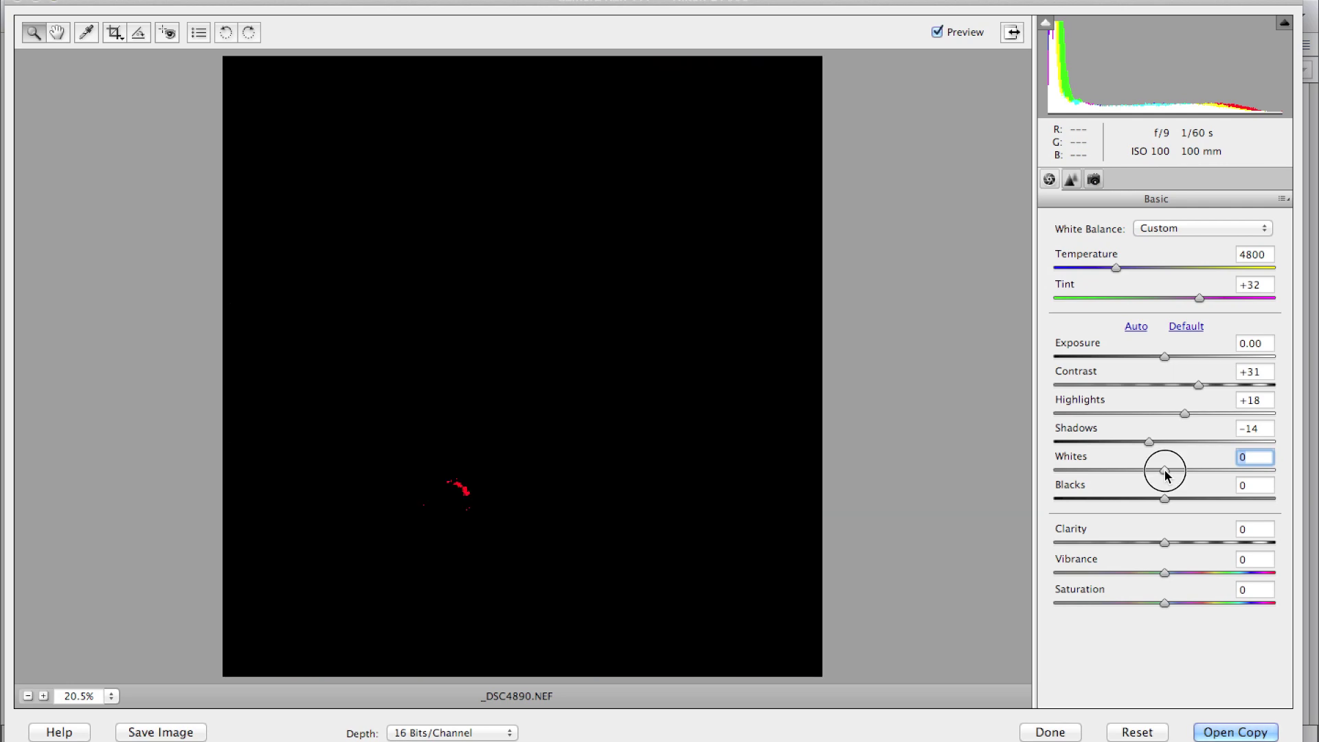
{"action": "left_click_drag", "start_coordinate": [1166, 474], "coordinate": [1166, 474]}
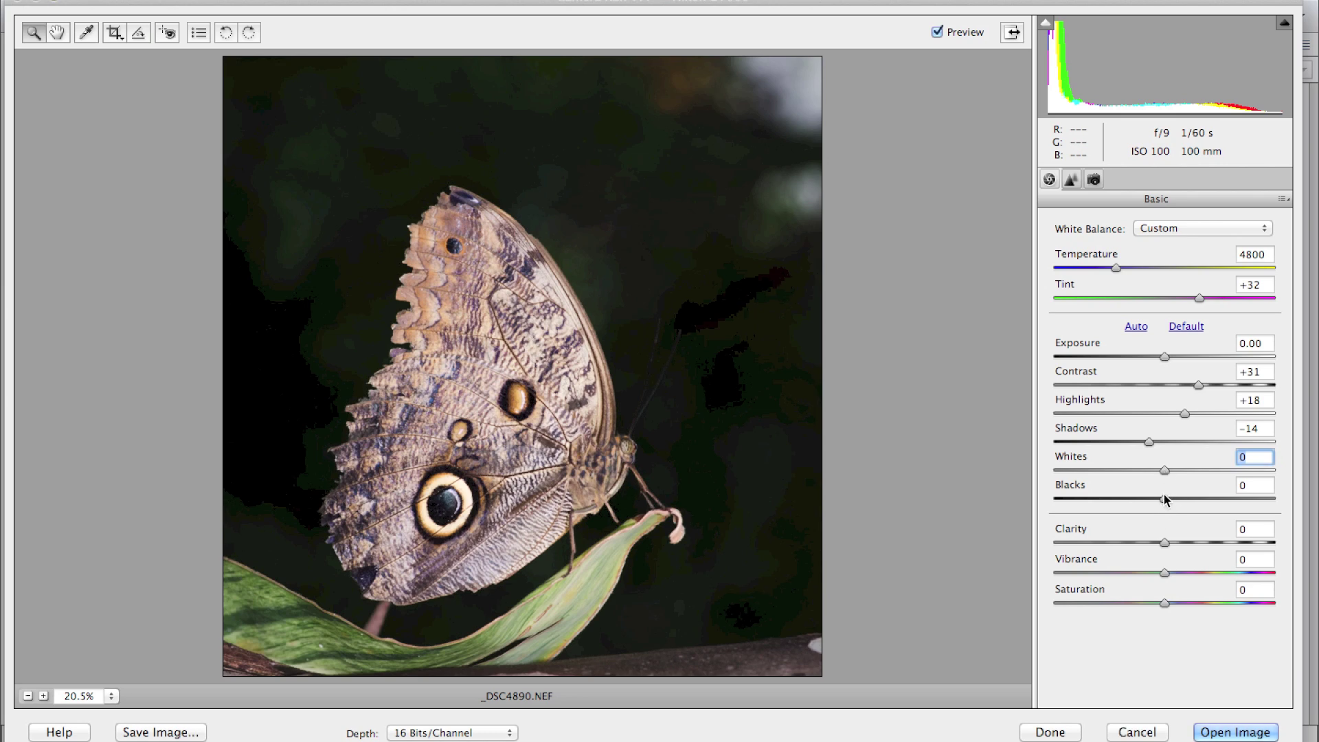
Alt-drag Blacks to -8 while watching the shadow clipping preview
{"action": "key", "text": "alt"}
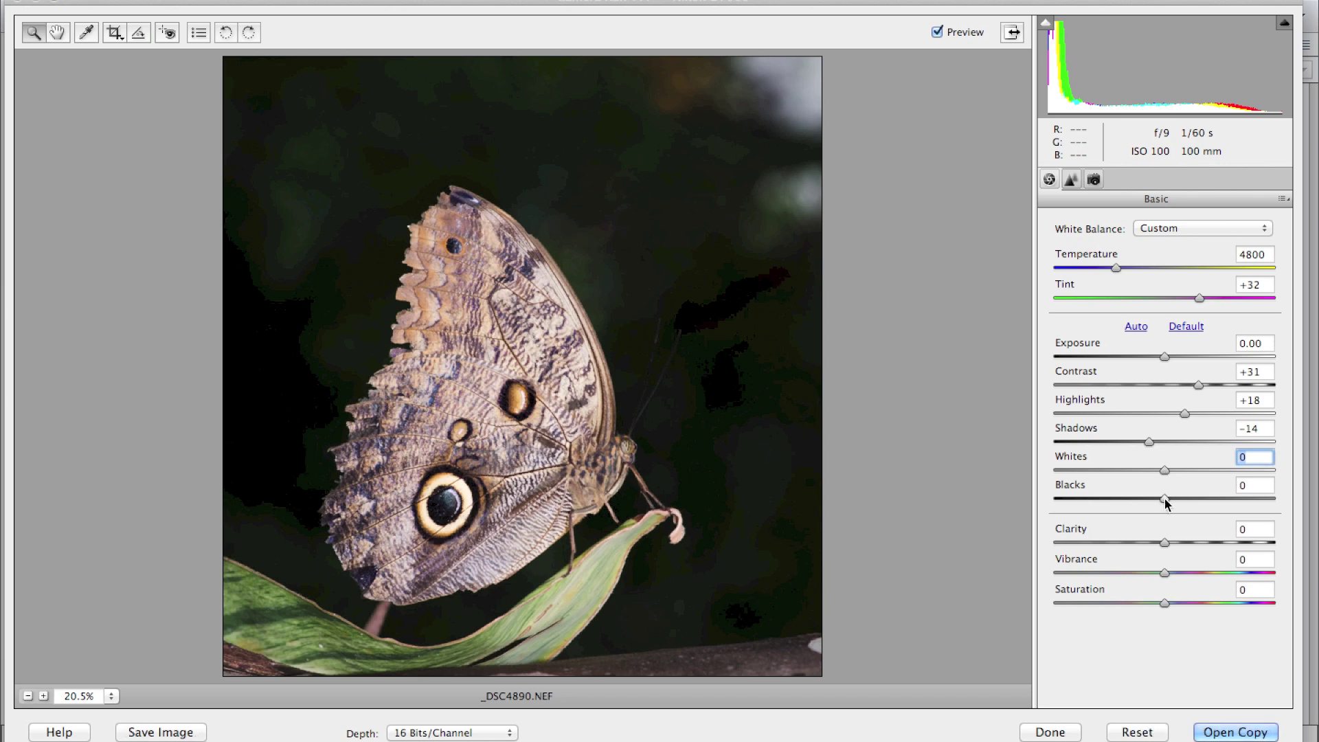
{"action": "mouse_move", "coordinate": [1165, 498]}
{"action": "left_mouse_down"}
{"action": "mouse_move", "coordinate": [1121, 505]}
{"action": "mouse_move", "coordinate": [1166, 504]}
{"action": "left_mouse_up"}
{"action": "double_click", "coordinate": [1167, 504]}
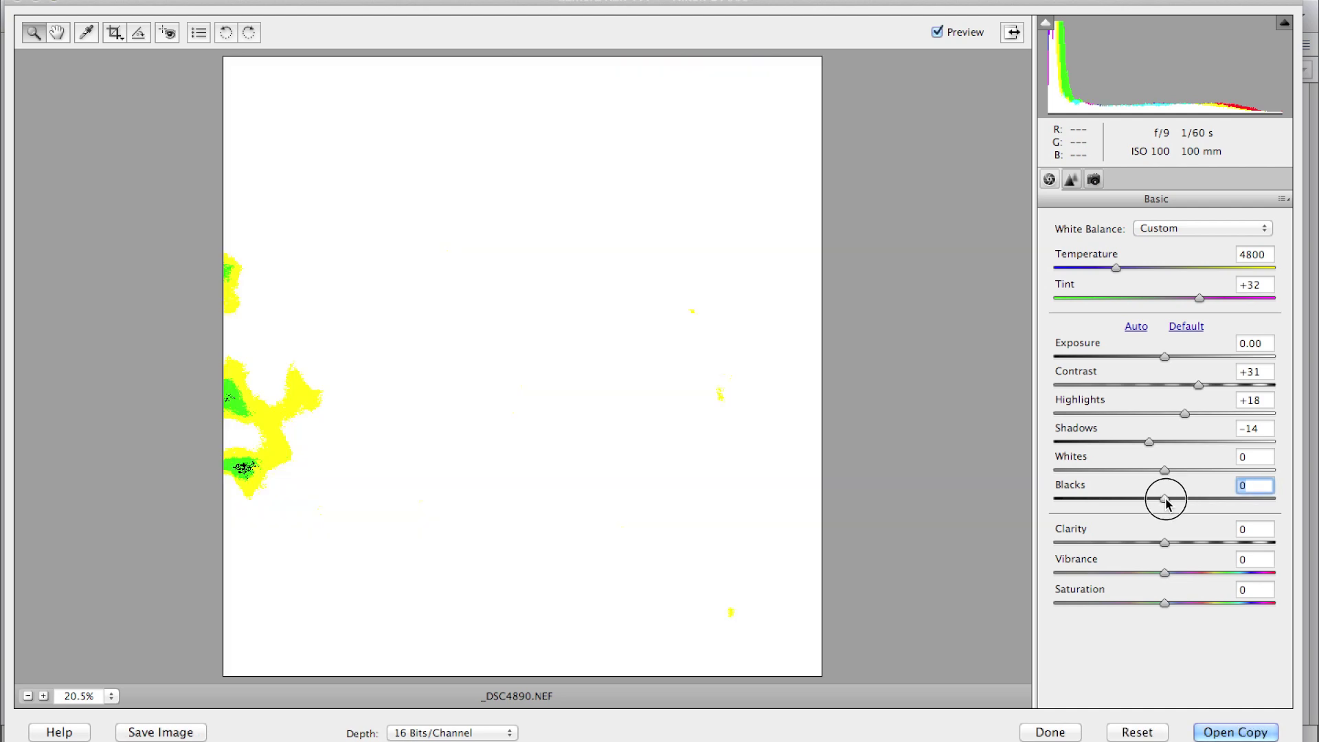
{"action": "left_click_drag", "start_coordinate": [1169, 504], "coordinate": [1158, 502]}
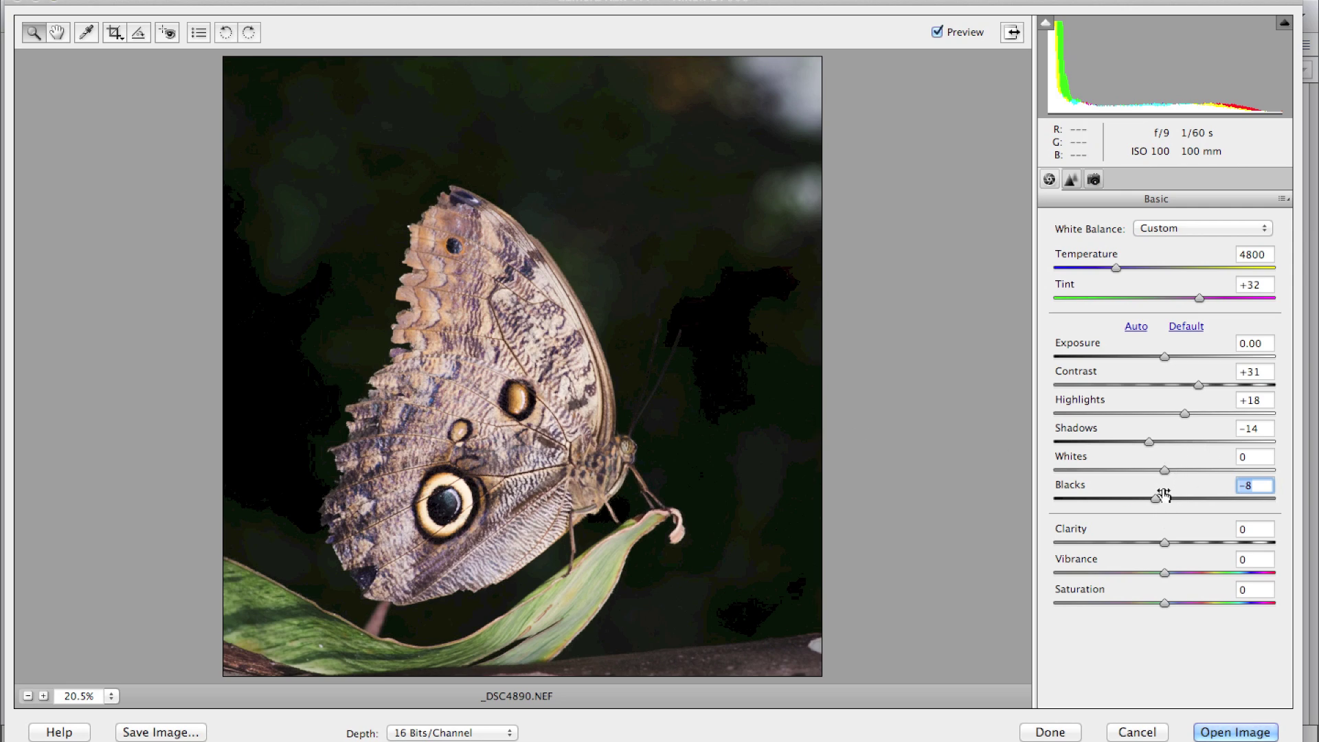
Raise Clarity to +39, judging the wing texture at 100% zoom before fitting the view
{"action": "left_click", "coordinate": [1164, 558]}
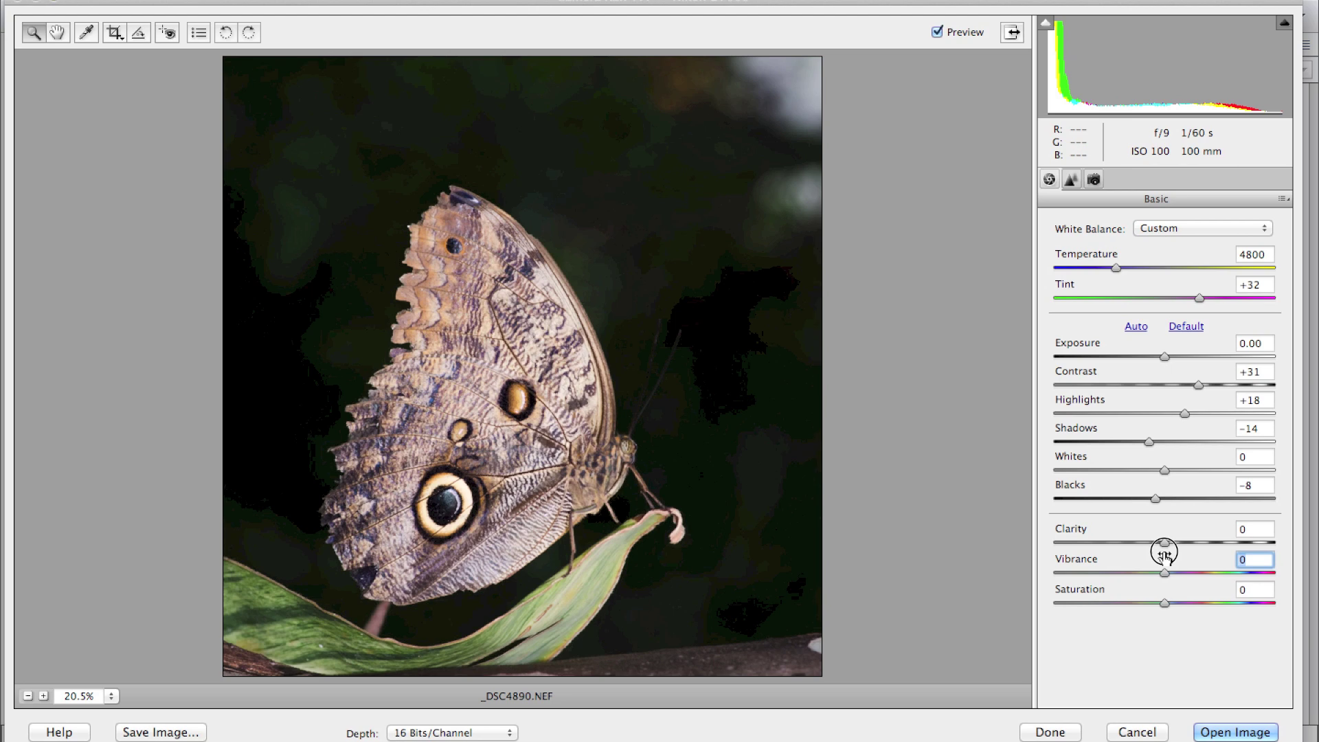
{"action": "left_click_drag", "start_coordinate": [1165, 543], "coordinate": [1213, 545]}
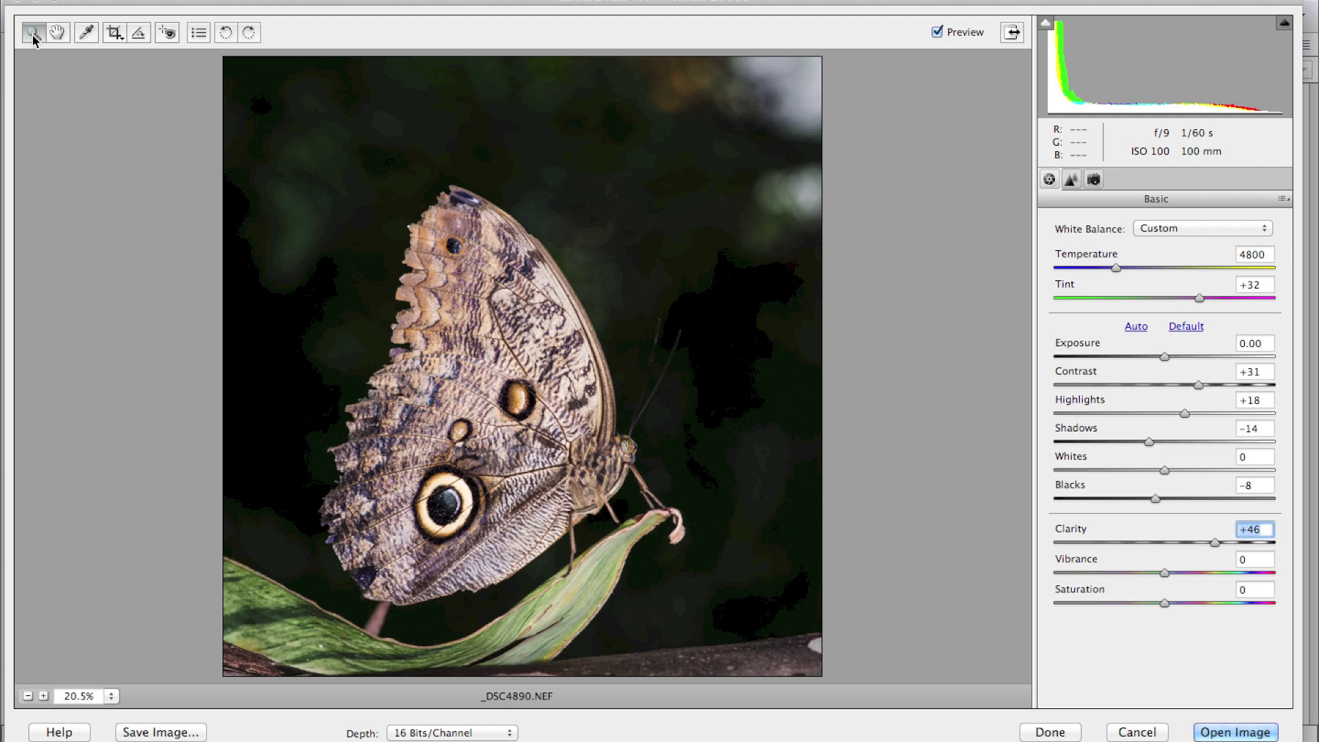
{"action": "left_click", "coordinate": [472, 362]}
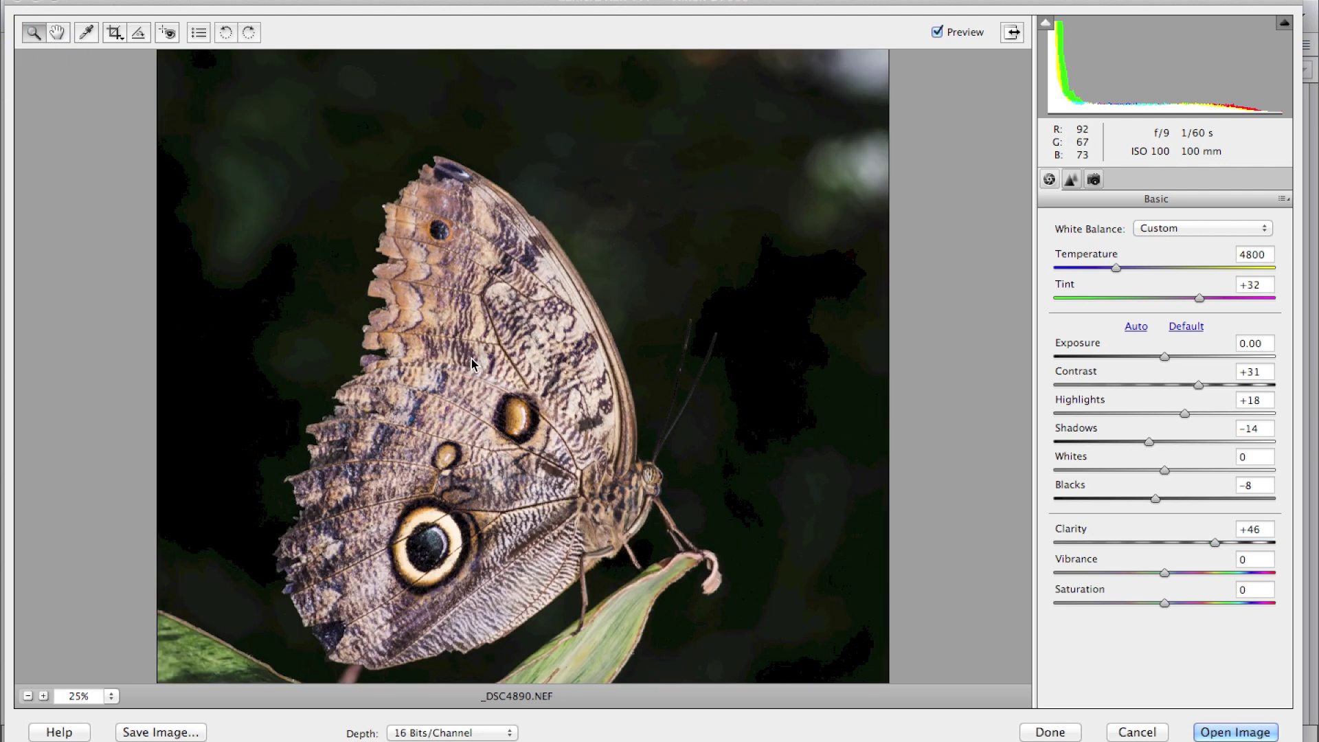
{"action": "left_click", "coordinate": [472, 362]}
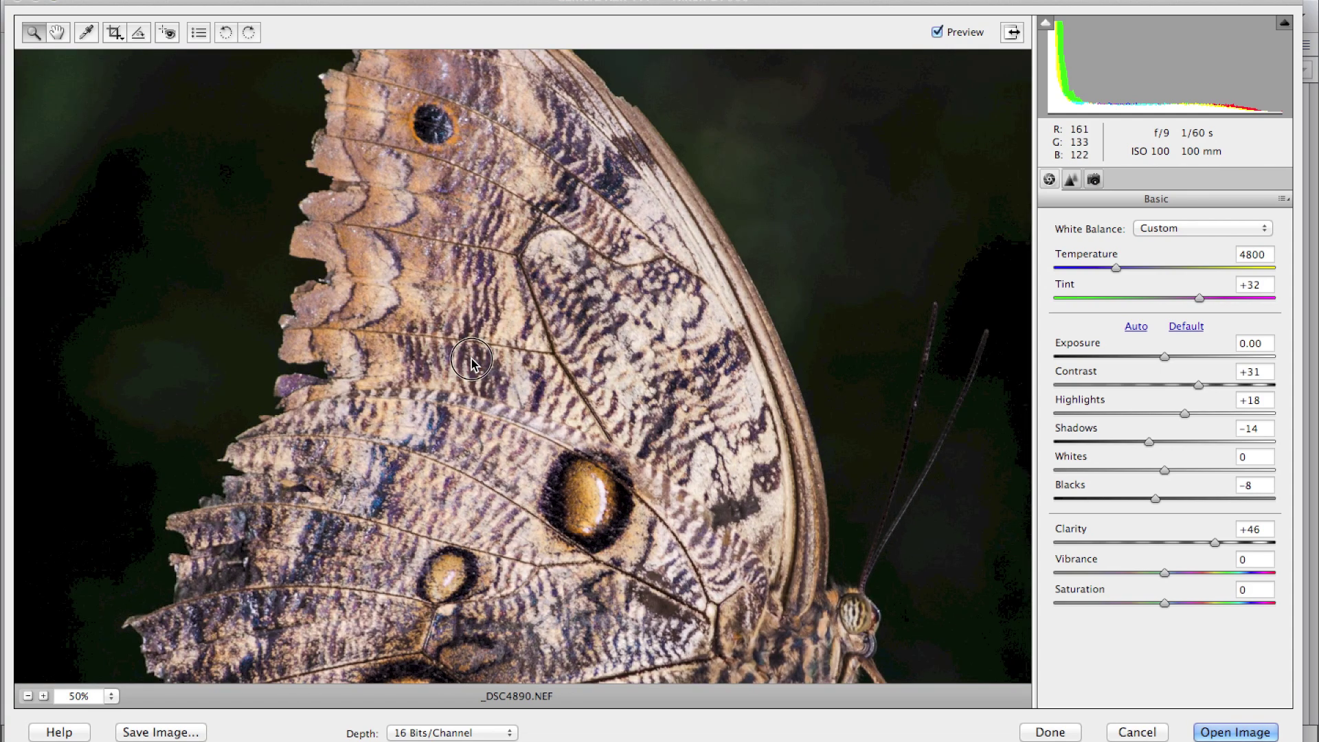
{"action": "left_click", "coordinate": [472, 362]}
{"action": "left_click", "coordinate": [472, 362]}
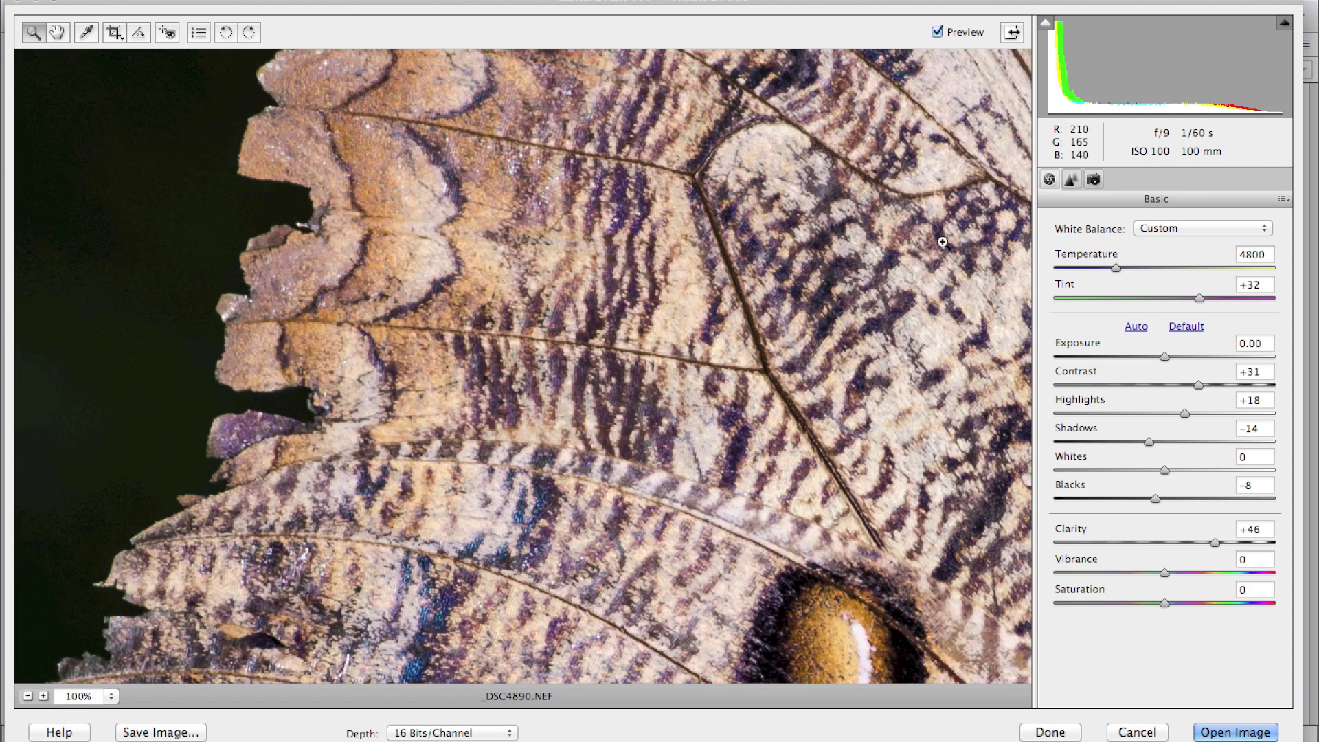
{"action": "mouse_move", "coordinate": [1215, 543]}
{"action": "left_mouse_down"}
{"action": "mouse_move", "coordinate": [1230, 543]}
{"action": "mouse_move", "coordinate": [1209, 545]}
{"action": "left_mouse_up"}
{"action": "left_click", "coordinate": [1214, 544]}
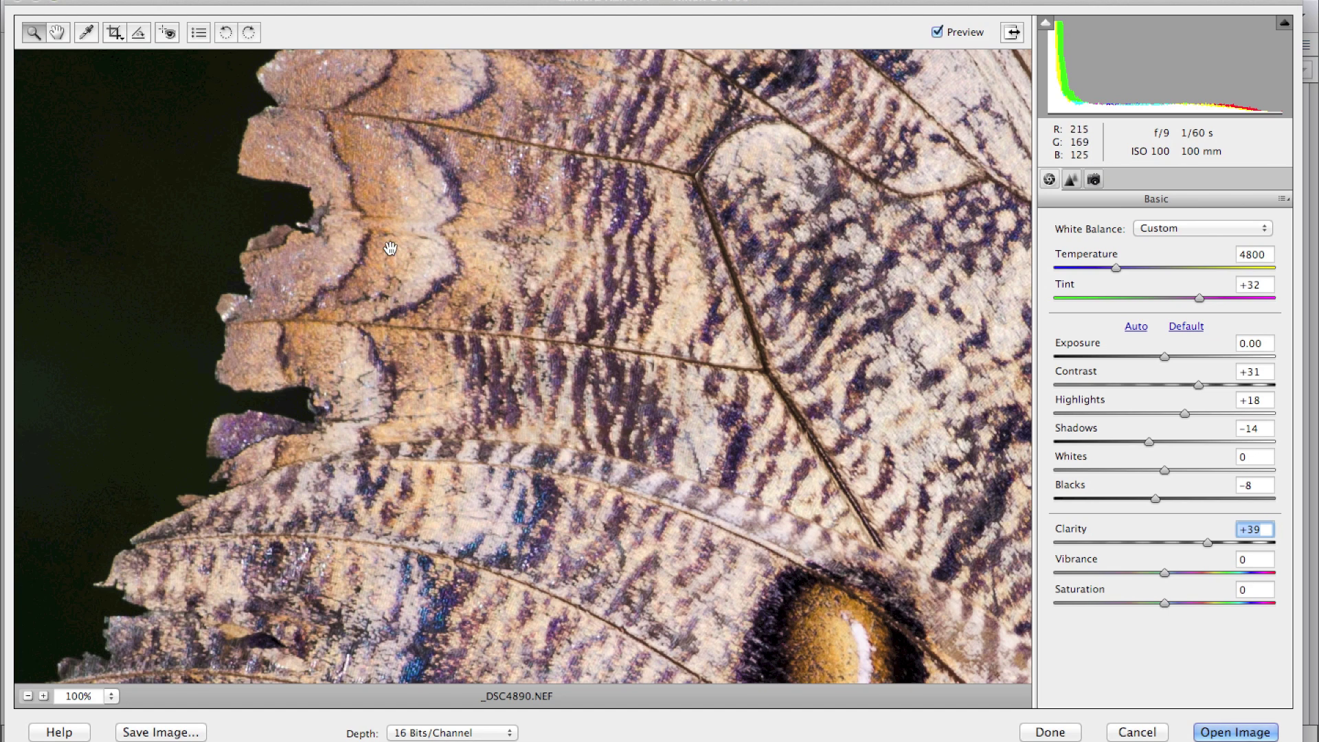
{"action": "key", "text": "super+0"}
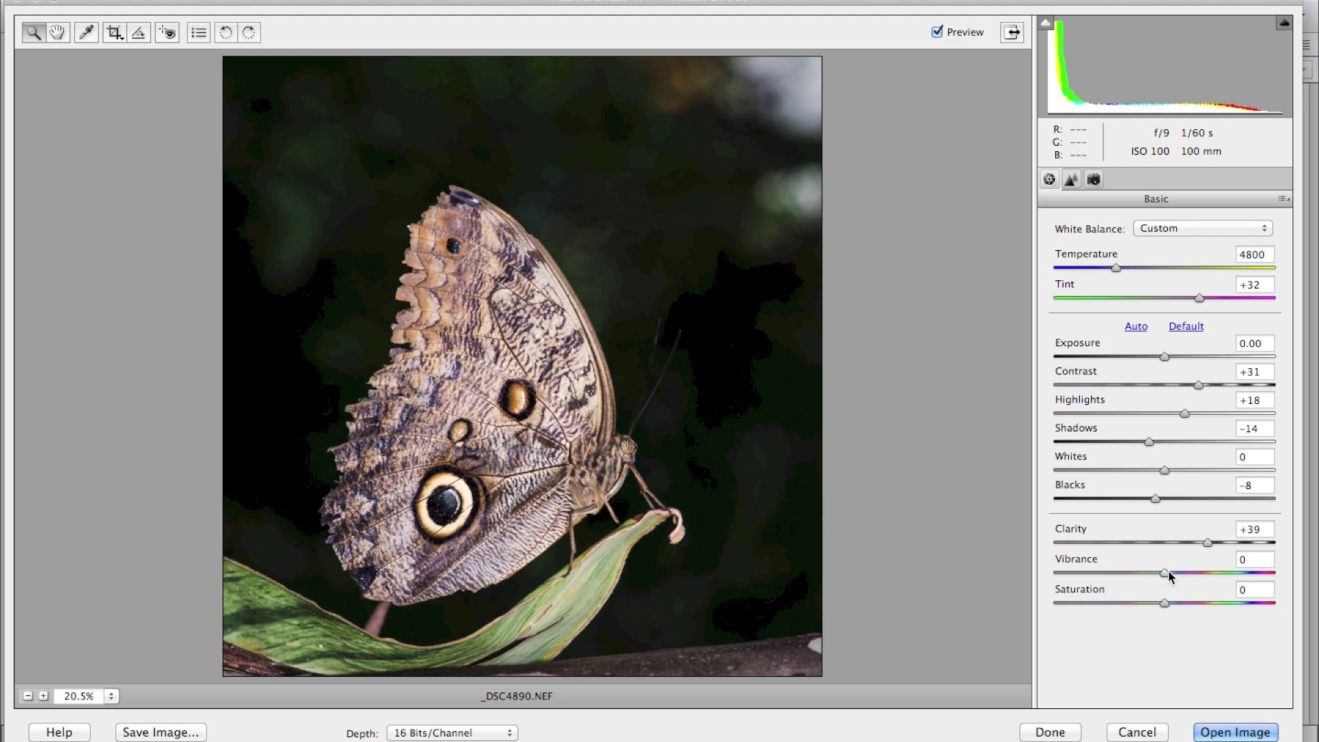
Set Vibrance to +23 and Saturation to +6, then show the Detail panel
{"action": "left_click_drag", "start_coordinate": [1166, 577], "coordinate": [1193, 579]}
{"action": "left_click_drag", "start_coordinate": [1165, 609], "coordinate": [1172, 610]}
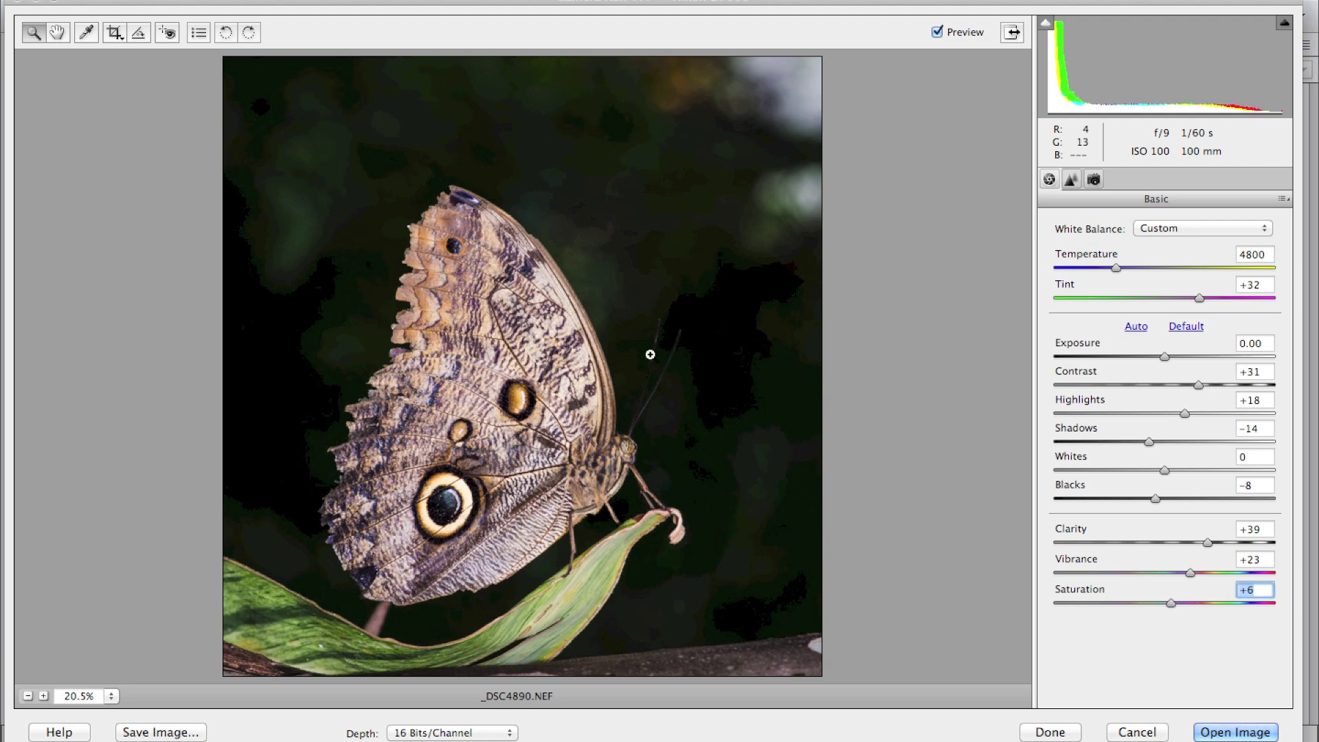
{"action": "left_click", "coordinate": [1072, 180]}
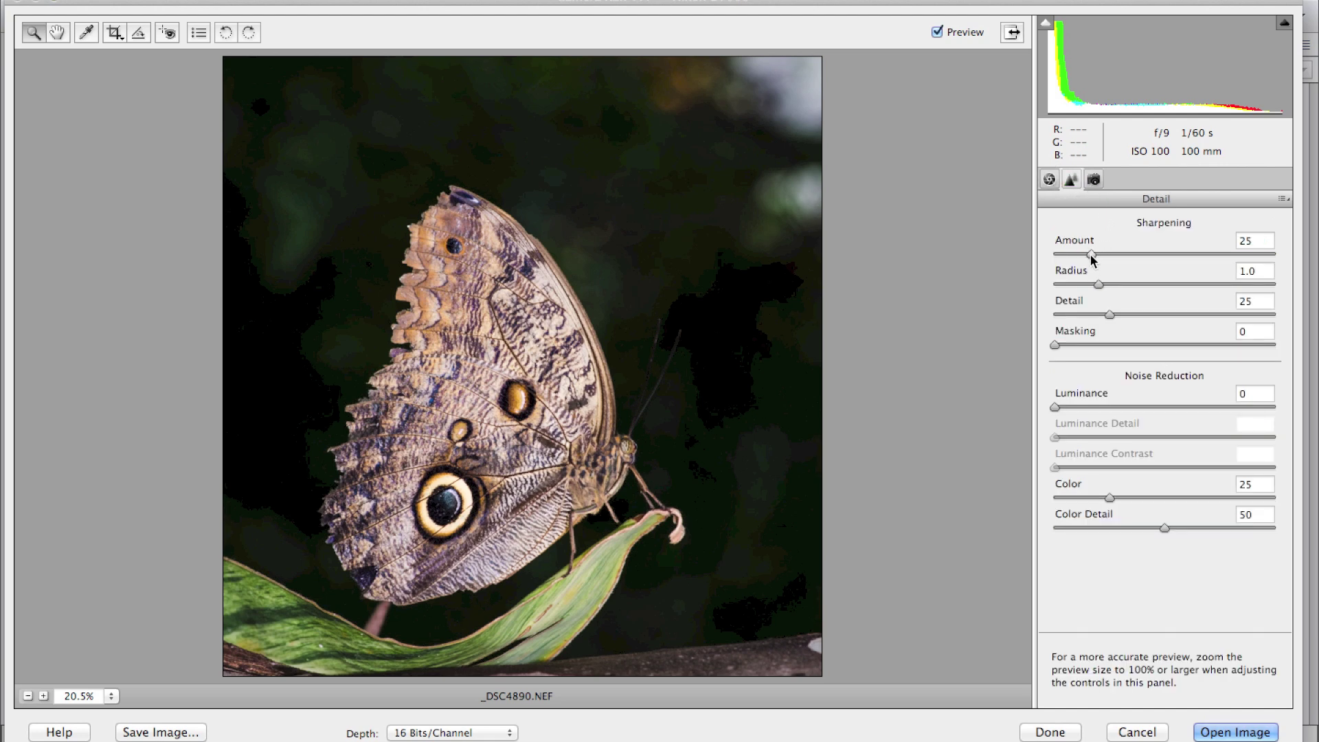
Zoom to 50% on the upper wing and raise sharpening Amount from 25 to 85
{"action": "mouse_move", "coordinate": [1093, 256]}
{"action": "left_mouse_down"}
{"action": "mouse_move", "coordinate": [1166, 251]}
{"action": "mouse_move", "coordinate": [1092, 259]}
{"action": "left_mouse_up"}
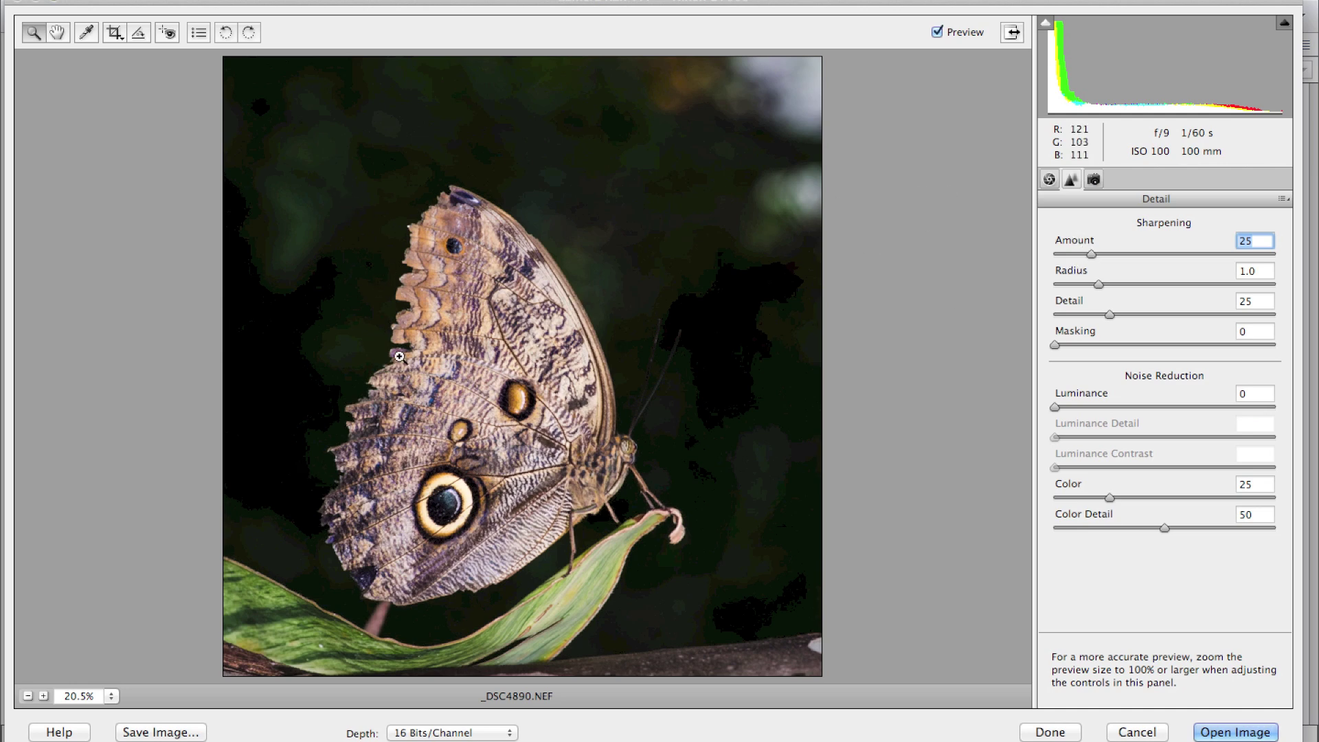
{"action": "left_click", "coordinate": [472, 340]}
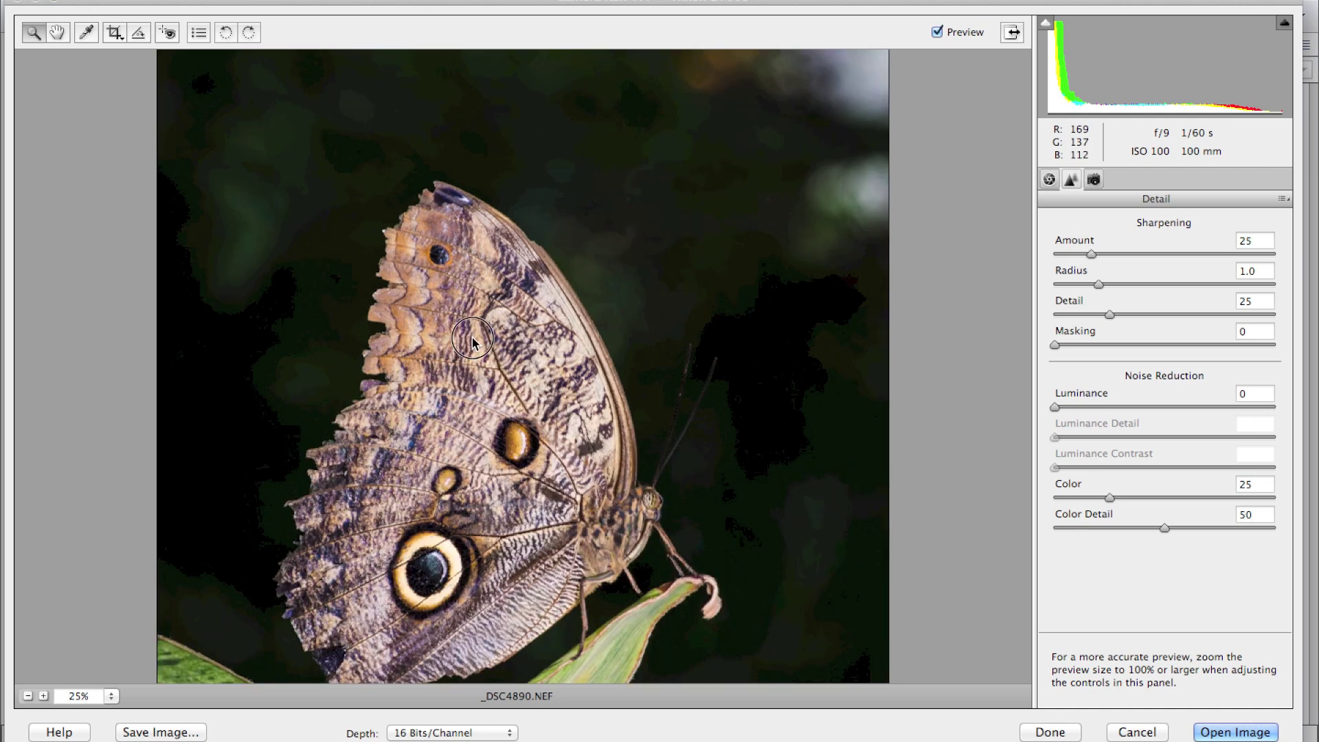
{"action": "left_click", "coordinate": [472, 339]}
{"action": "left_click", "coordinate": [472, 340]}
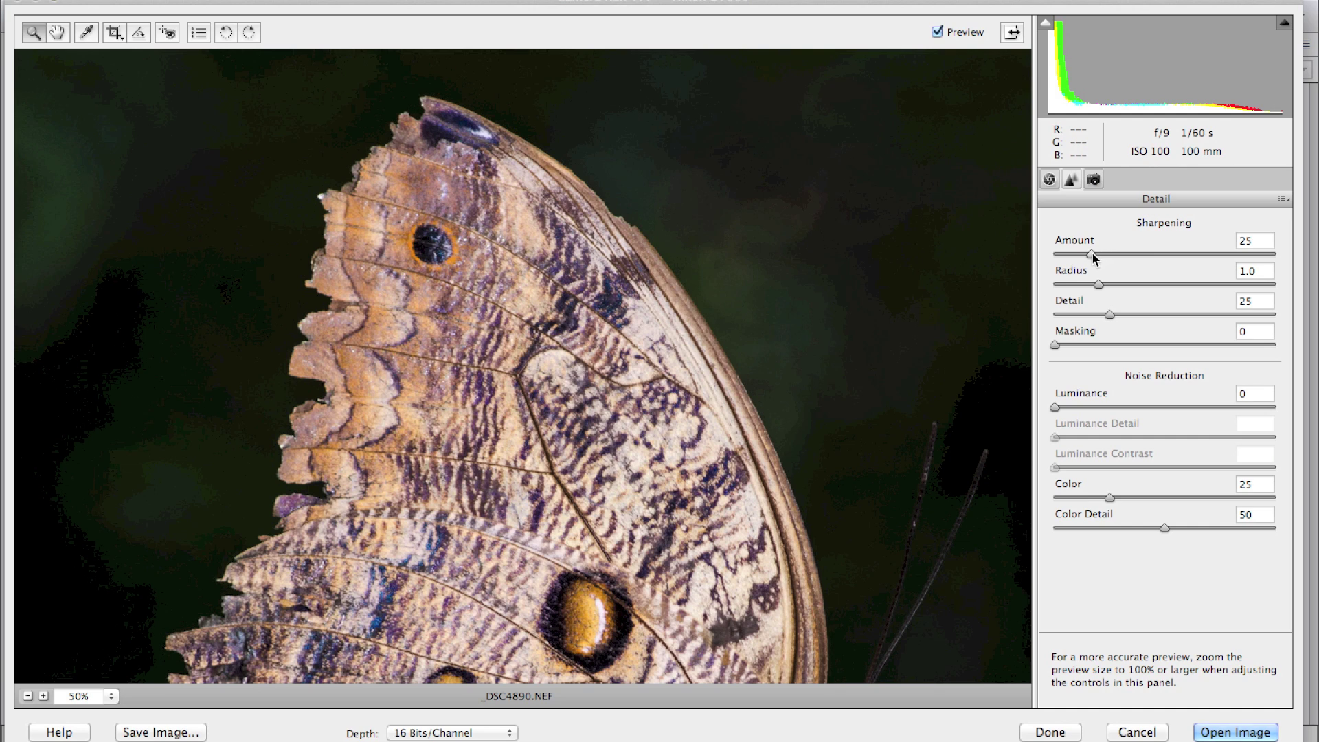
{"action": "left_click_drag", "start_coordinate": [1092, 257], "coordinate": [1157, 255]}
{"action": "left_click_drag", "start_coordinate": [1157, 257], "coordinate": [1202, 250]}
{"action": "left_click_drag", "start_coordinate": [1206, 253], "coordinate": [1182, 257]}
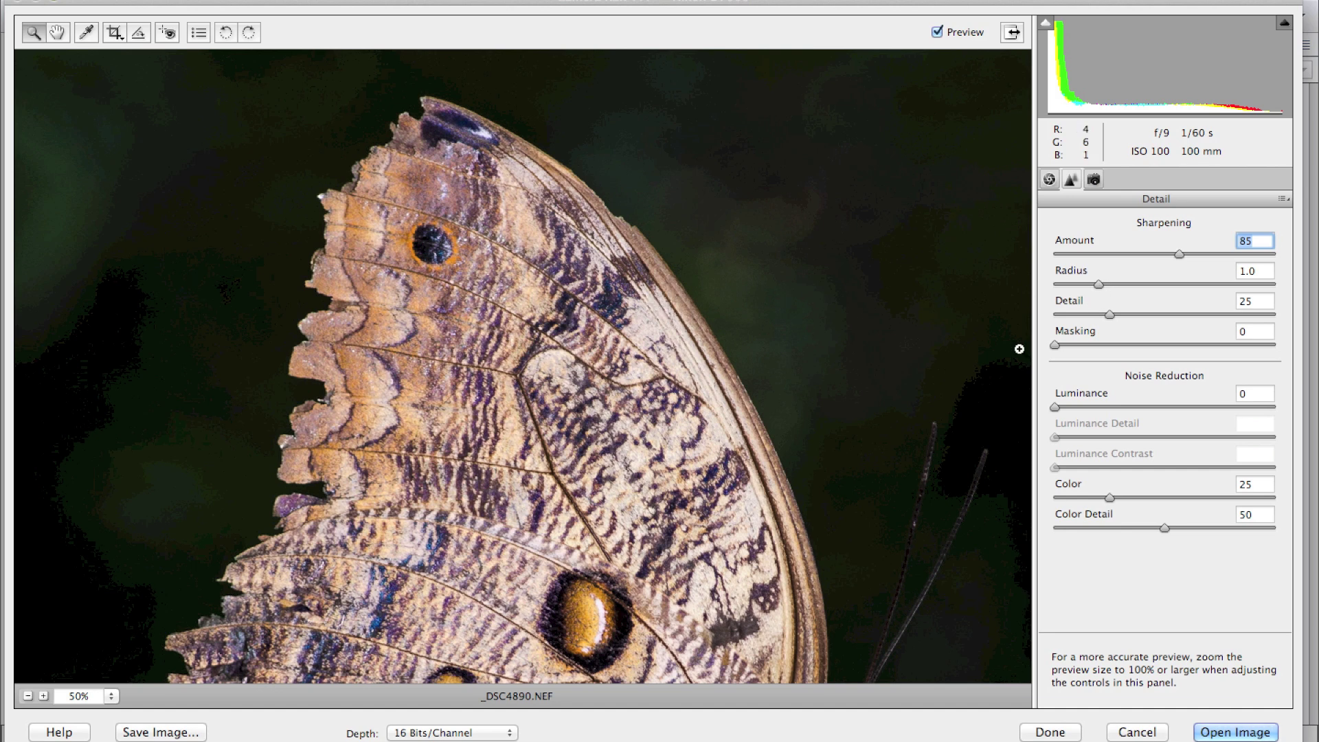
Set sharpening Radius to 1.9 and Detail to 42
{"action": "left_click_drag", "start_coordinate": [1098, 283], "coordinate": [1061, 274]}
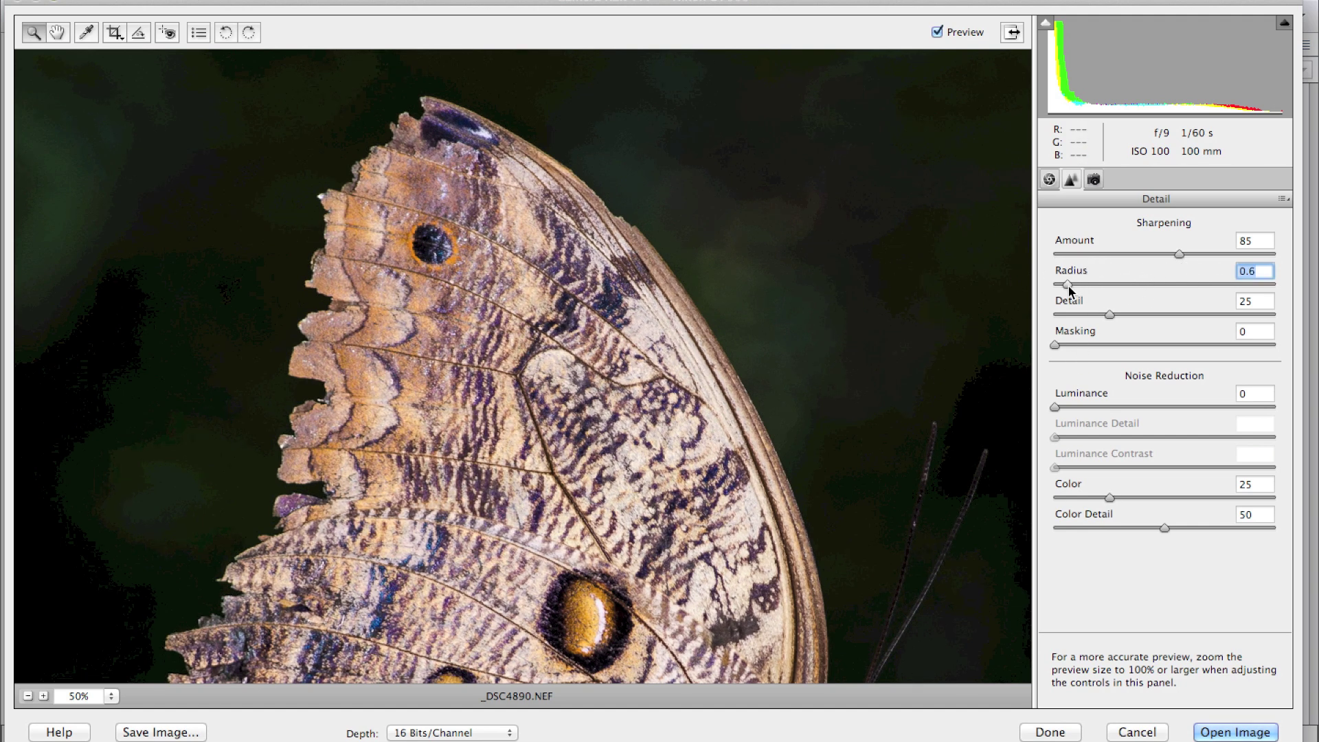
{"action": "left_click_drag", "start_coordinate": [1069, 288], "coordinate": [1178, 290]}
{"action": "left_click_drag", "start_coordinate": [1111, 313], "coordinate": [1150, 318]}
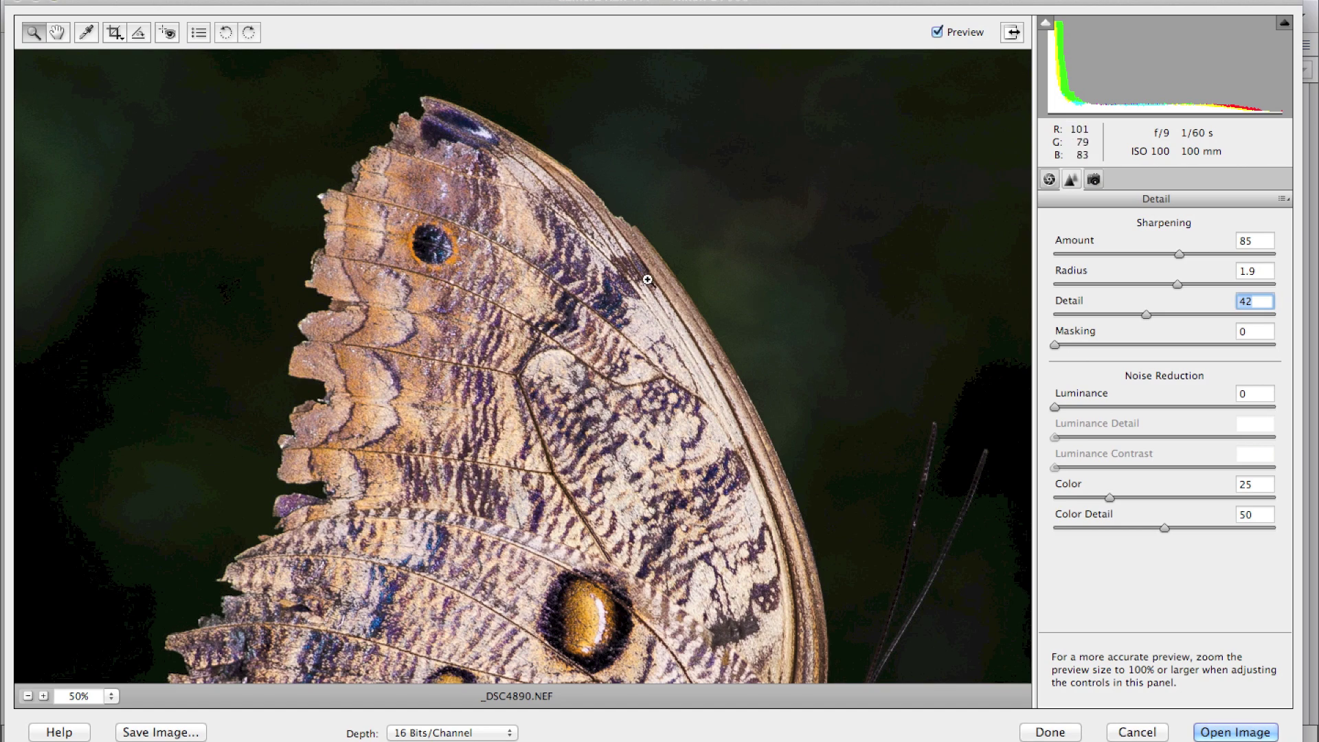
{"action": "key", "text": "super+0"}
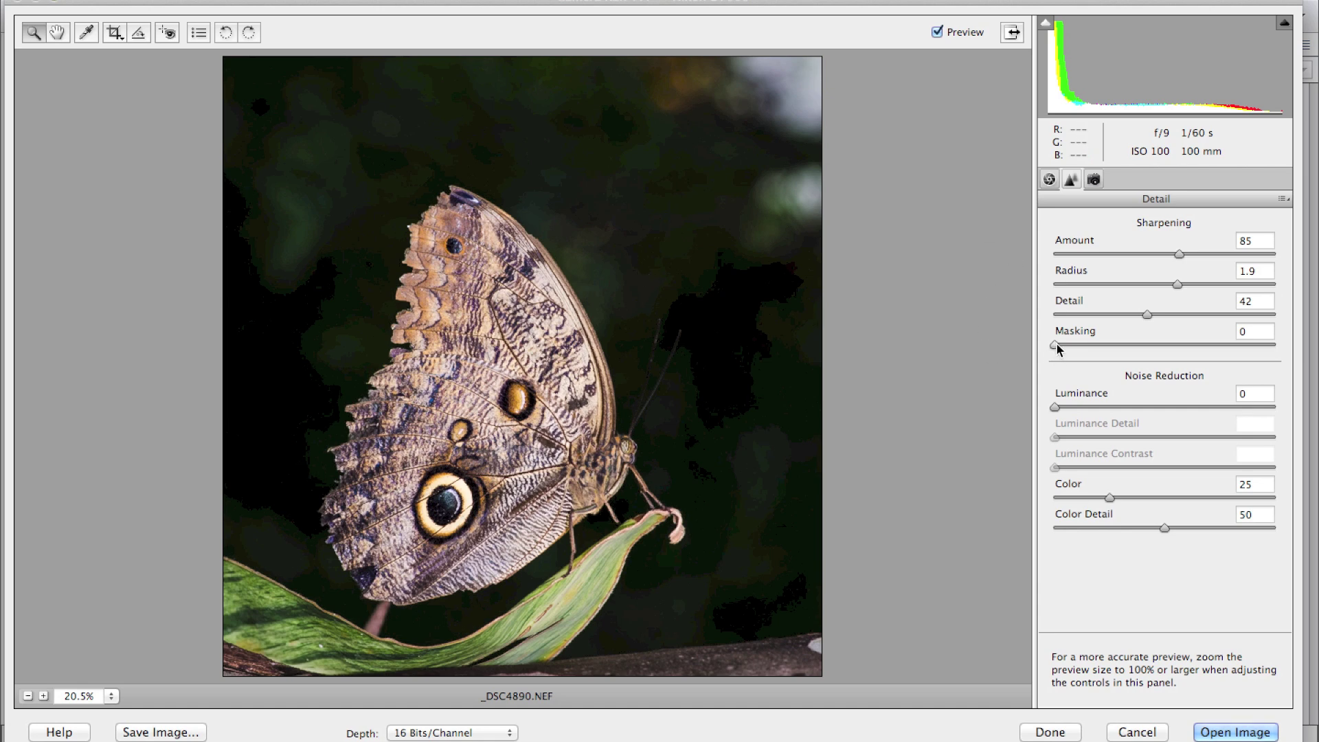
Alt-drag sharpening Masking to 25 while viewing the mask preview
{"action": "key", "text": "alt"}
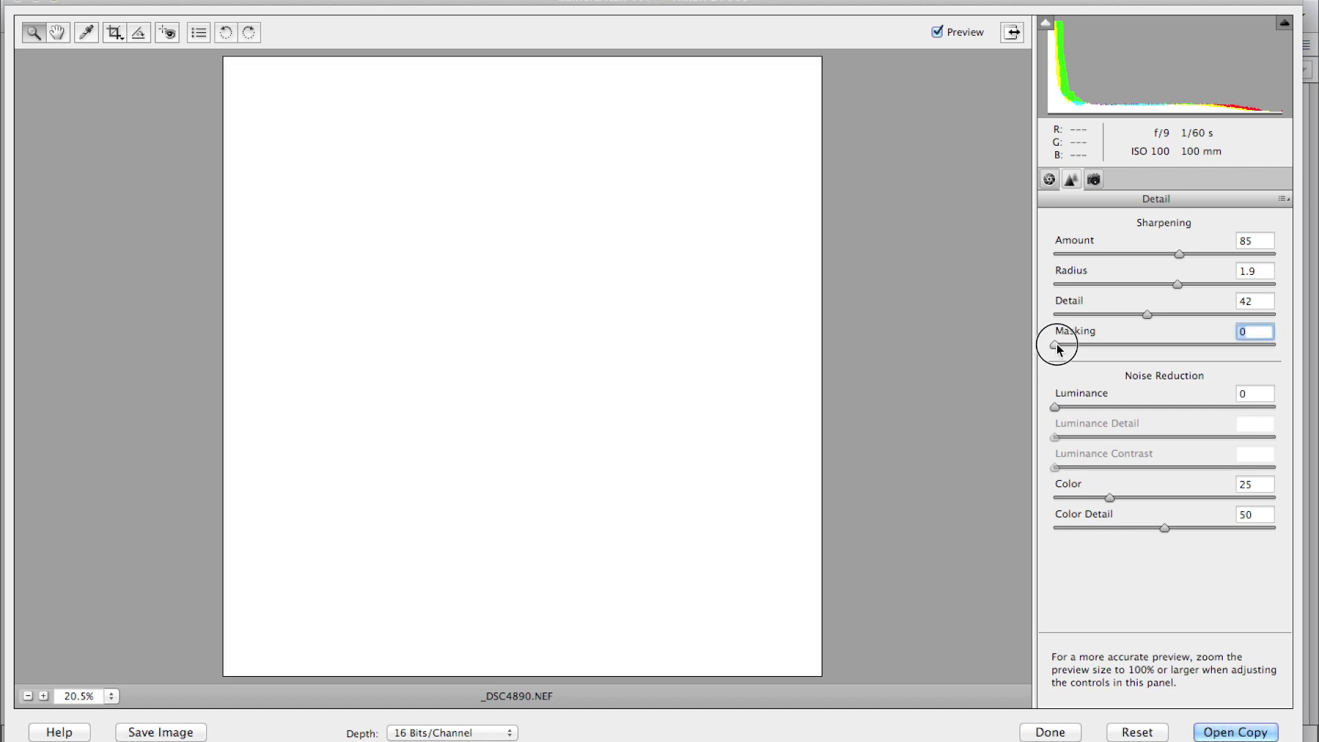
{"action": "left_click_drag", "start_coordinate": [1059, 349], "coordinate": [1062, 349]}
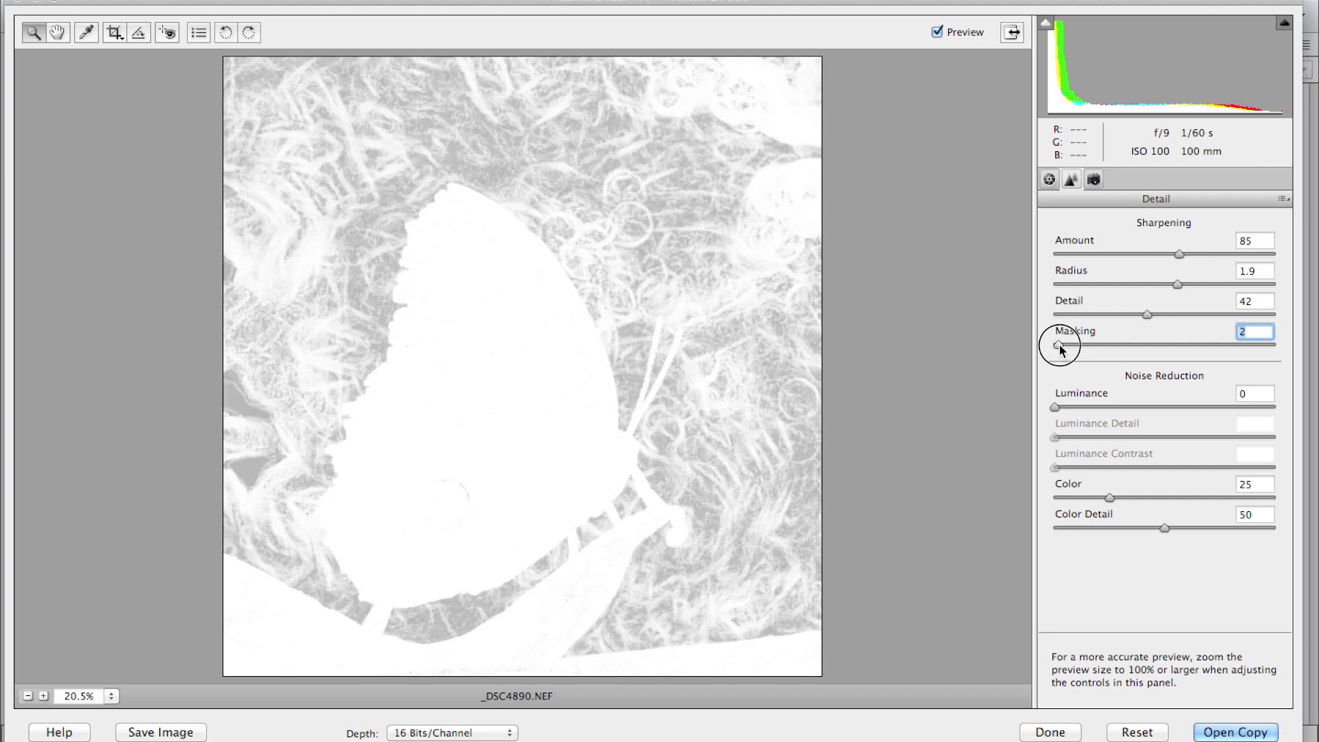
{"action": "left_click_drag", "start_coordinate": [1061, 349], "coordinate": [1112, 345]}
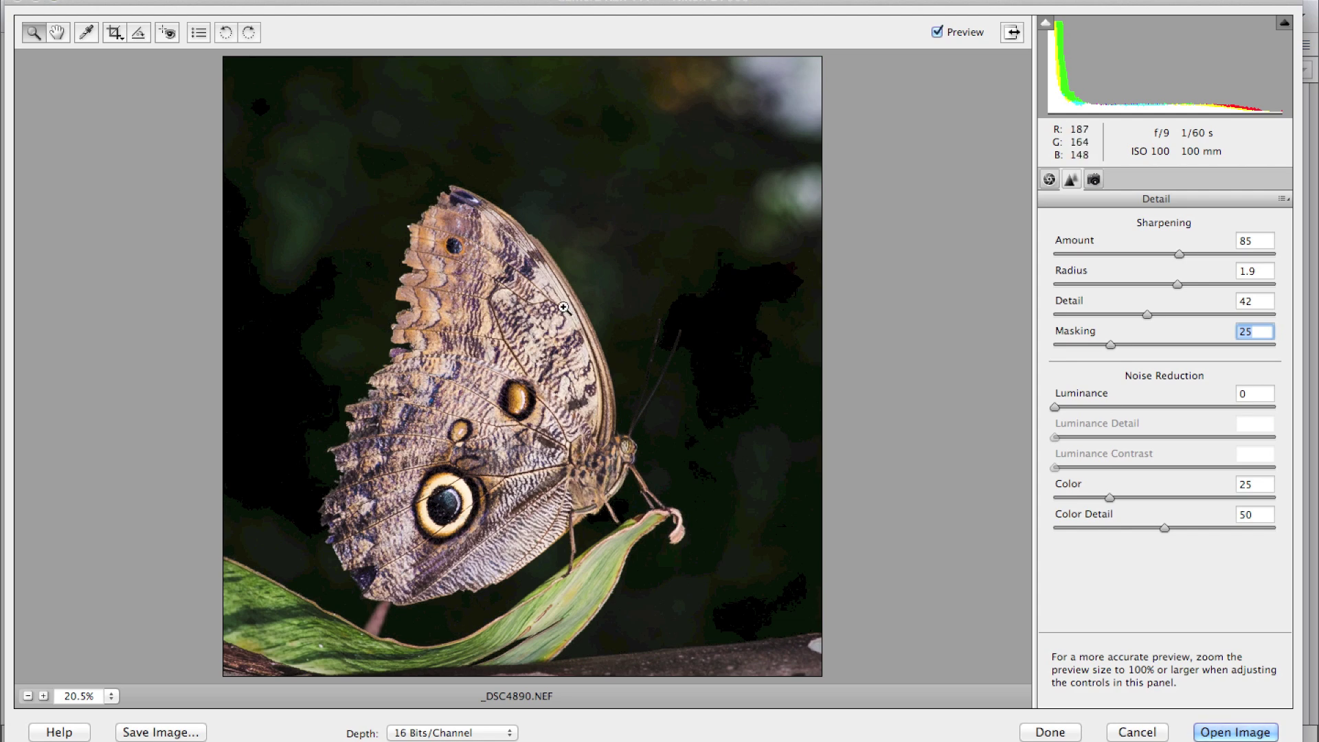
Zoom into the wing edge and set Luminance 40, Luminance Detail 65, Luminance Contrast 20
{"action": "left_click", "coordinate": [561, 309]}
{"action": "left_click", "coordinate": [558, 312]}
{"action": "left_click", "coordinate": [558, 341]}
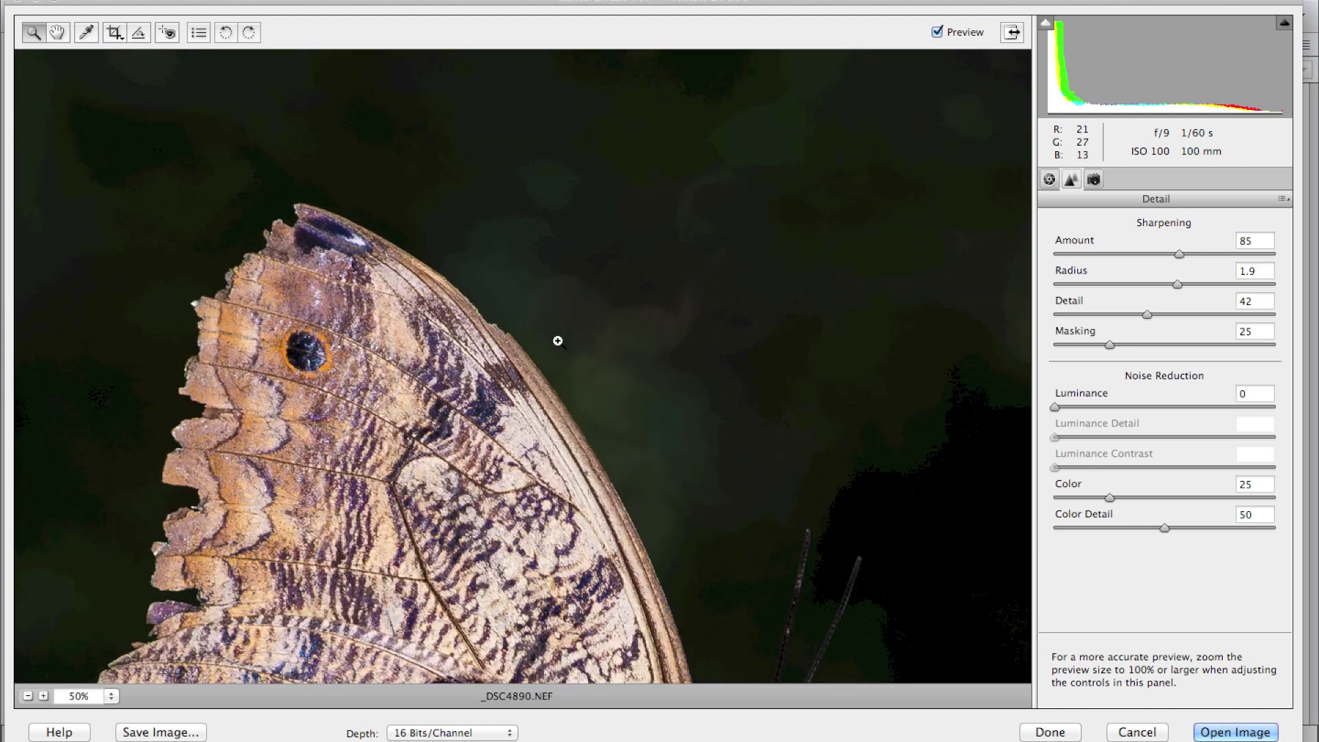
{"action": "left_click", "coordinate": [558, 341]}
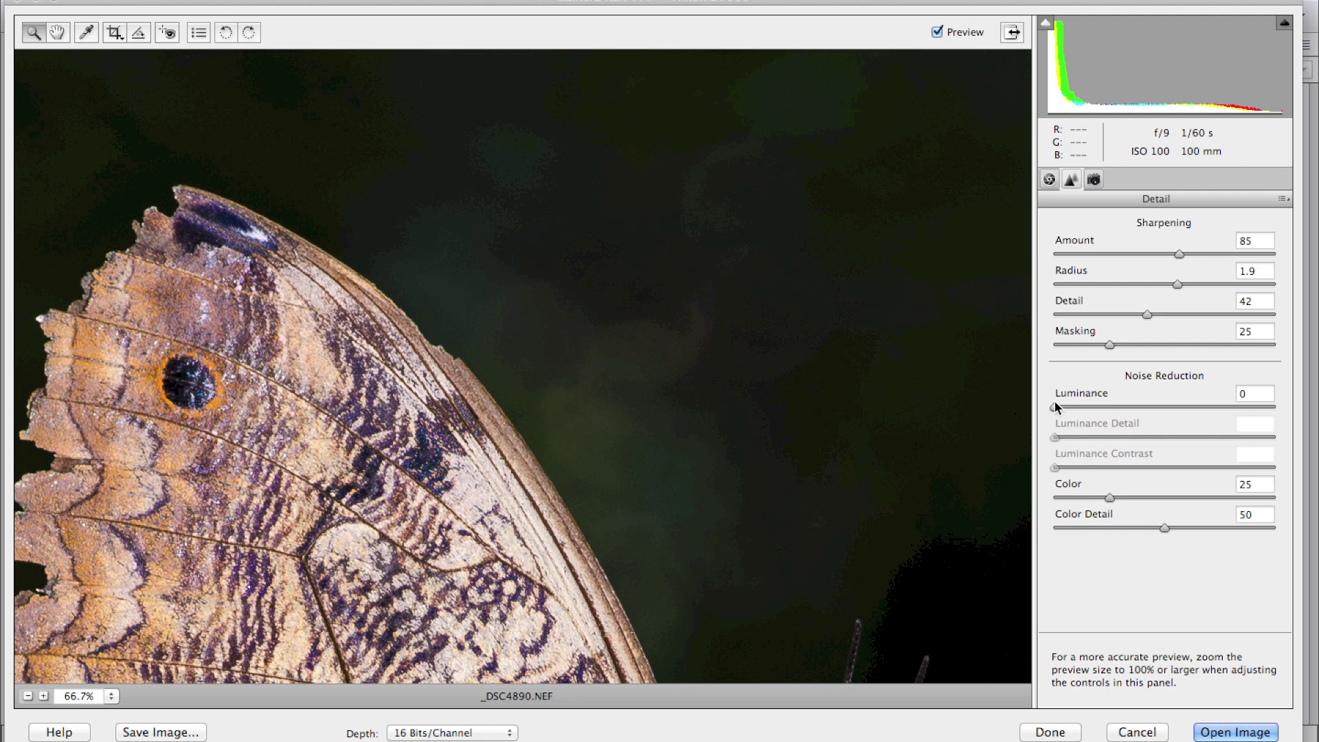
{"action": "left_click_drag", "start_coordinate": [1054, 405], "coordinate": [1146, 413]}
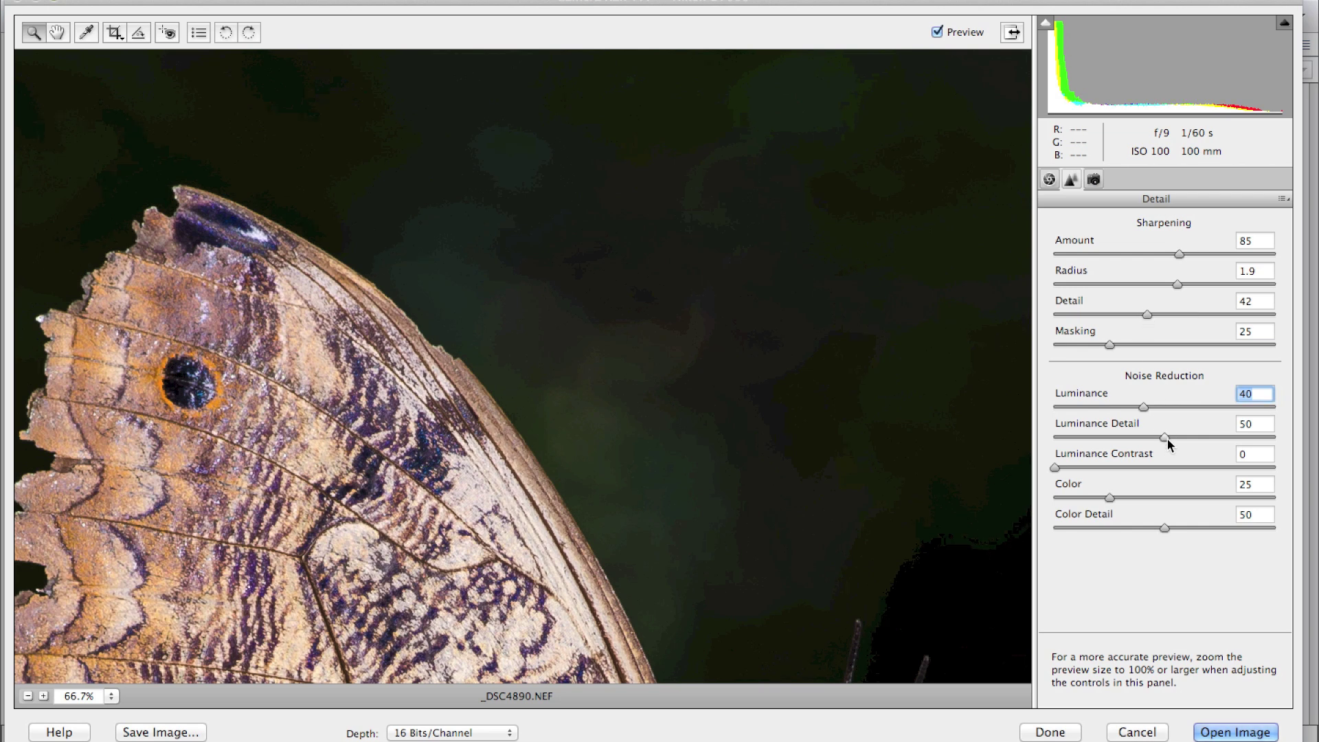
{"action": "left_click_drag", "start_coordinate": [1164, 438], "coordinate": [1192, 441]}
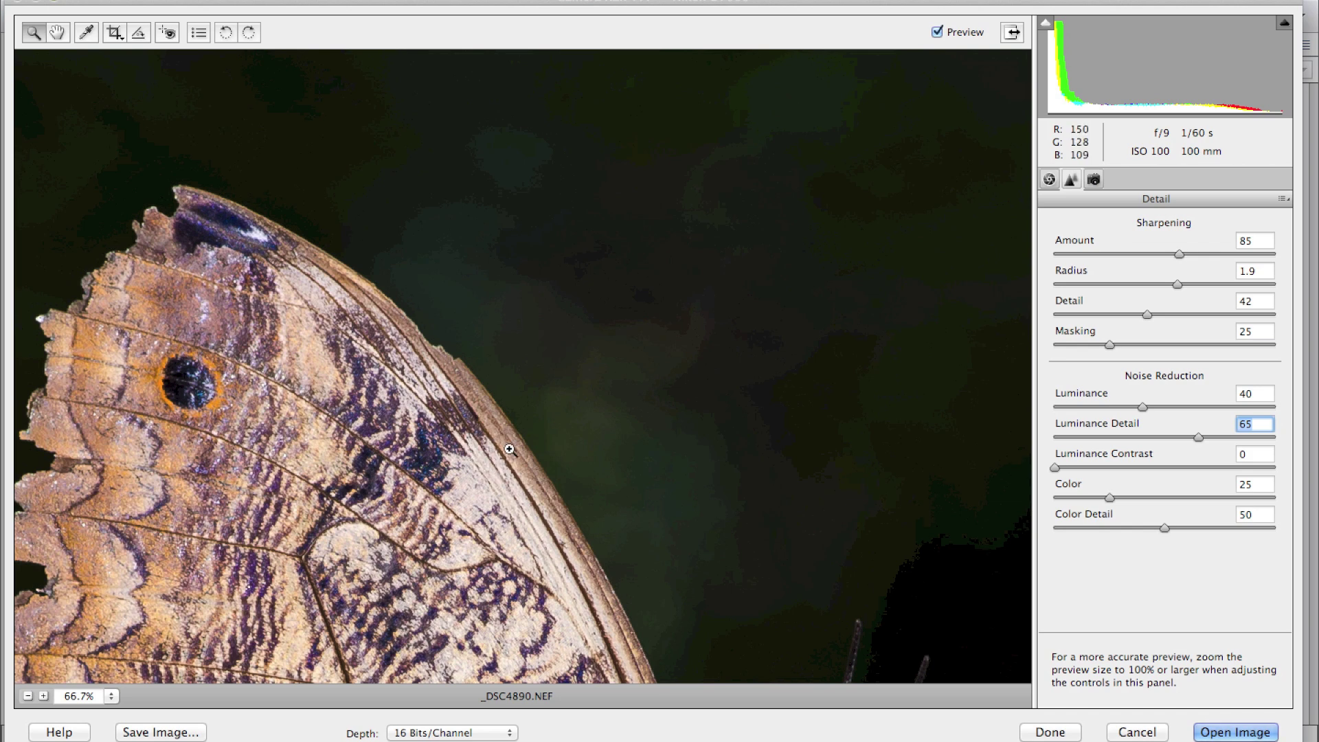
{"action": "left_click_drag", "start_coordinate": [1054, 465], "coordinate": [1100, 466]}
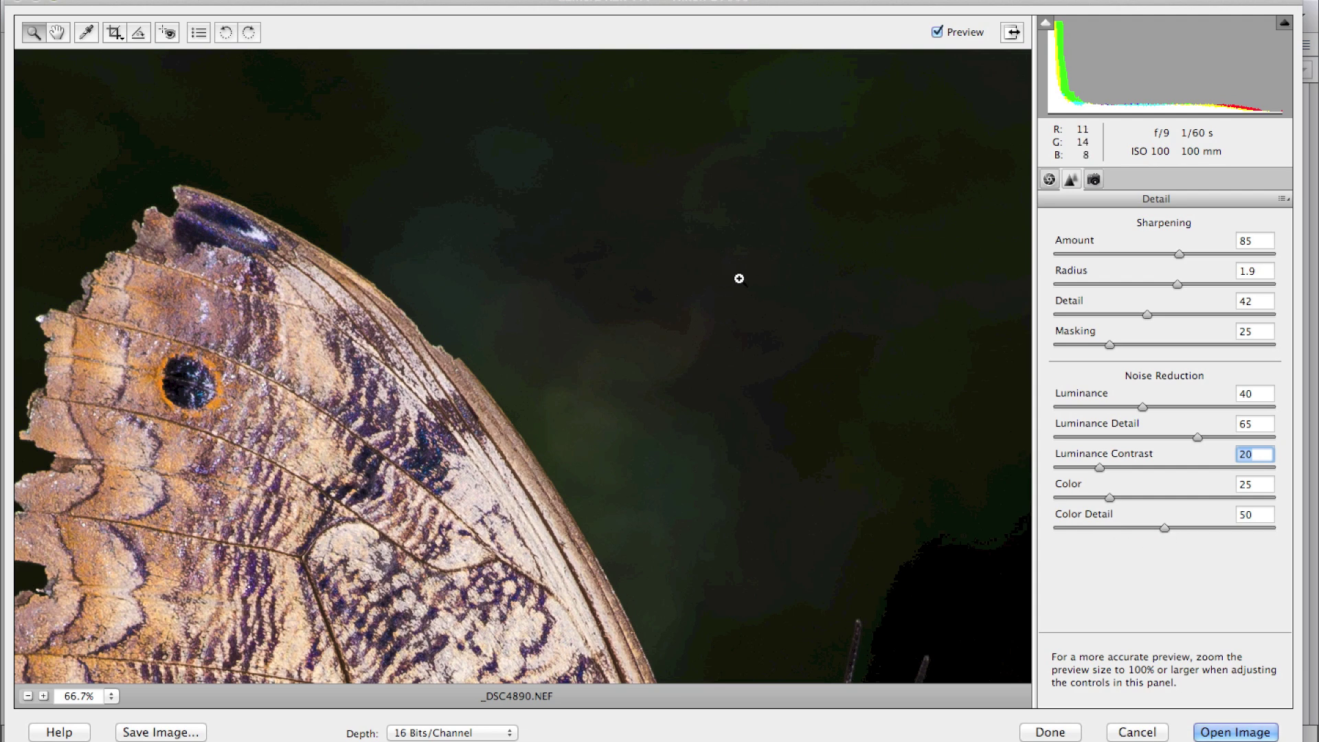
{"action": "key", "text": "super+0"}
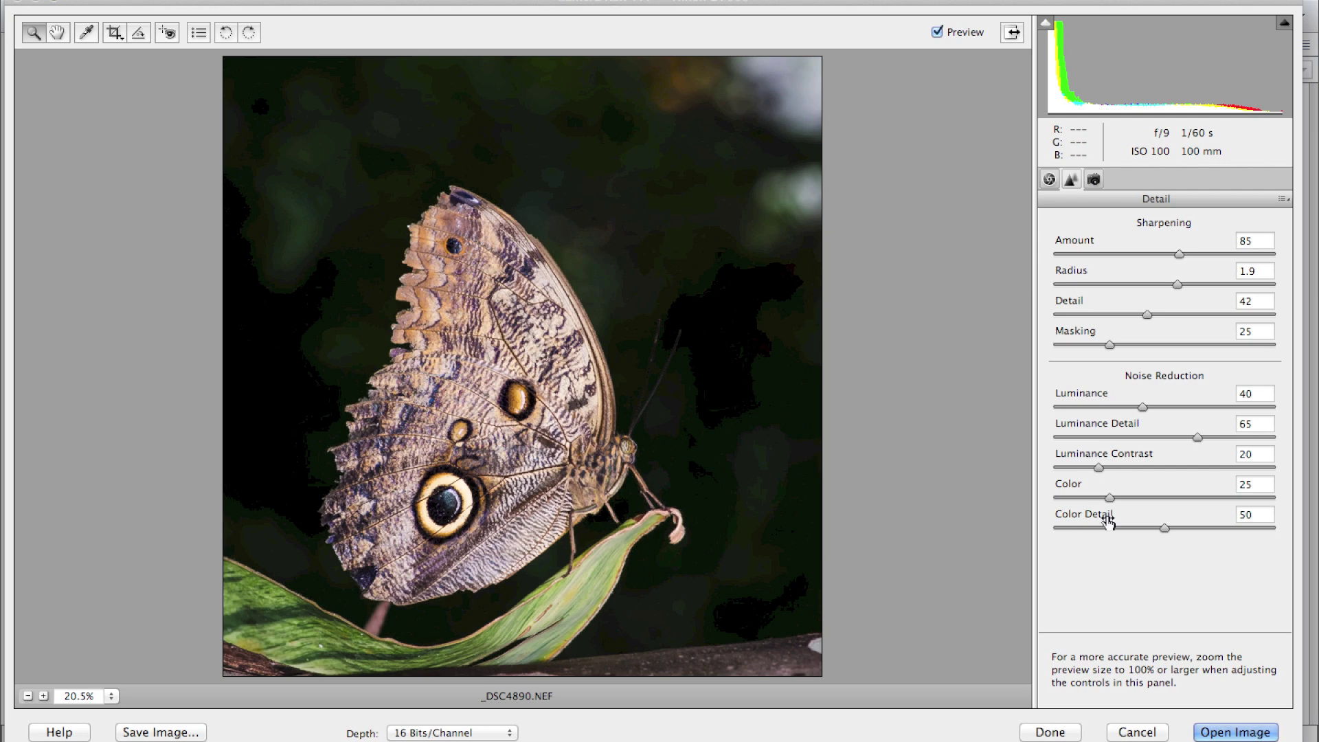
Show Camera Calibration, keep Process 2012 (Current), and list the camera profiles
{"action": "left_click", "coordinate": [1094, 180]}
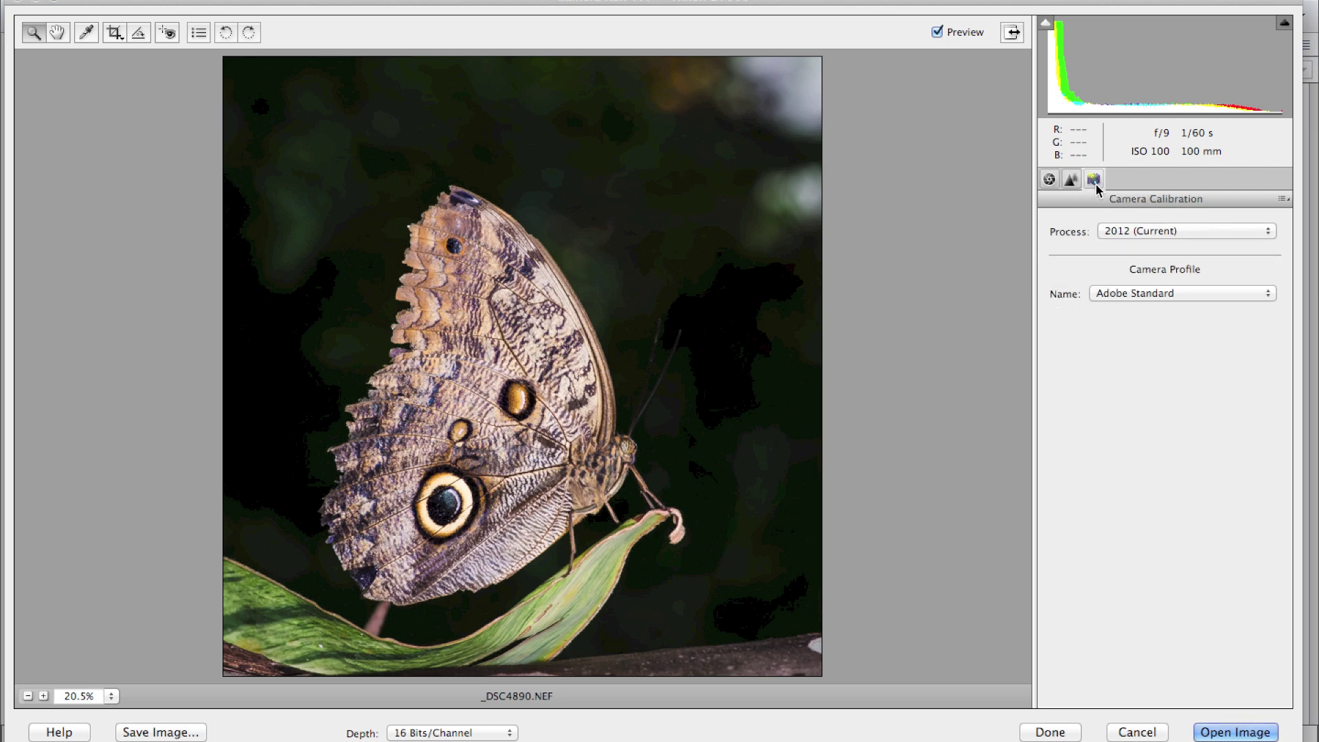
{"action": "left_click", "coordinate": [1260, 236]}
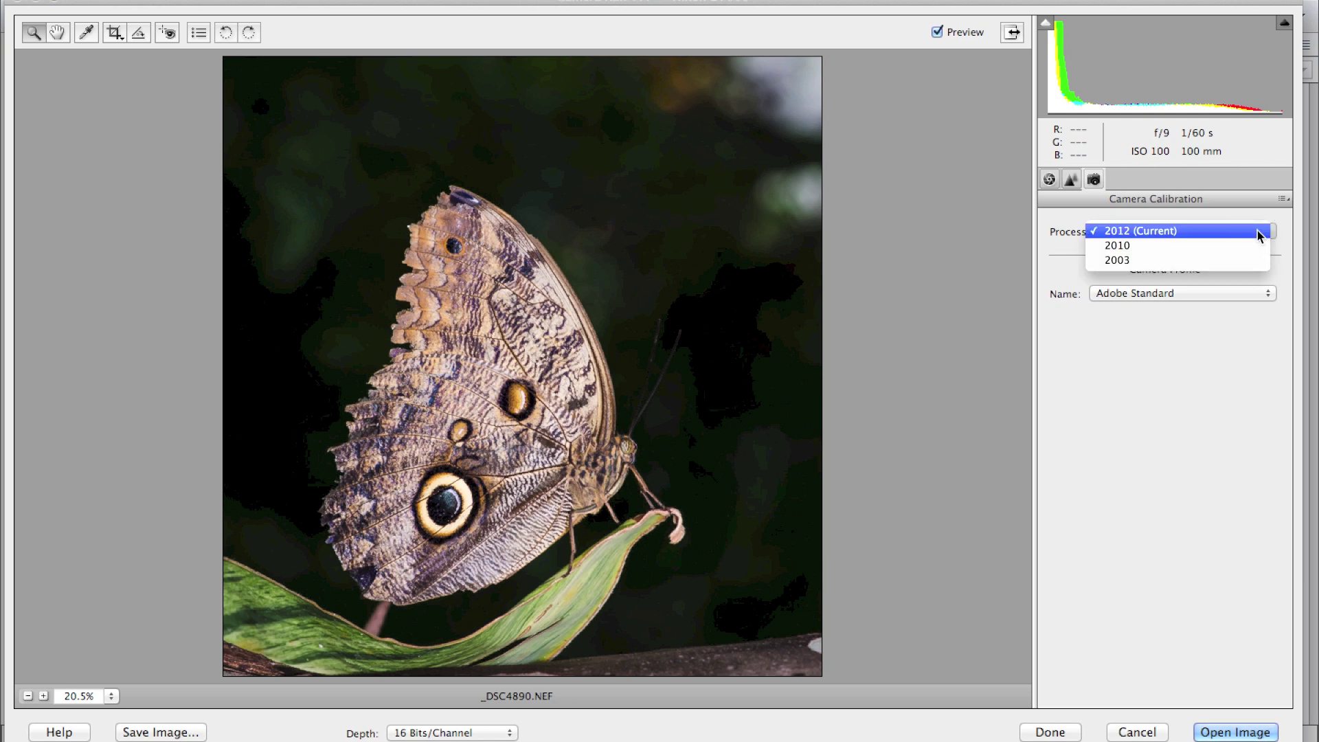
{"action": "left_click", "coordinate": [1120, 231]}
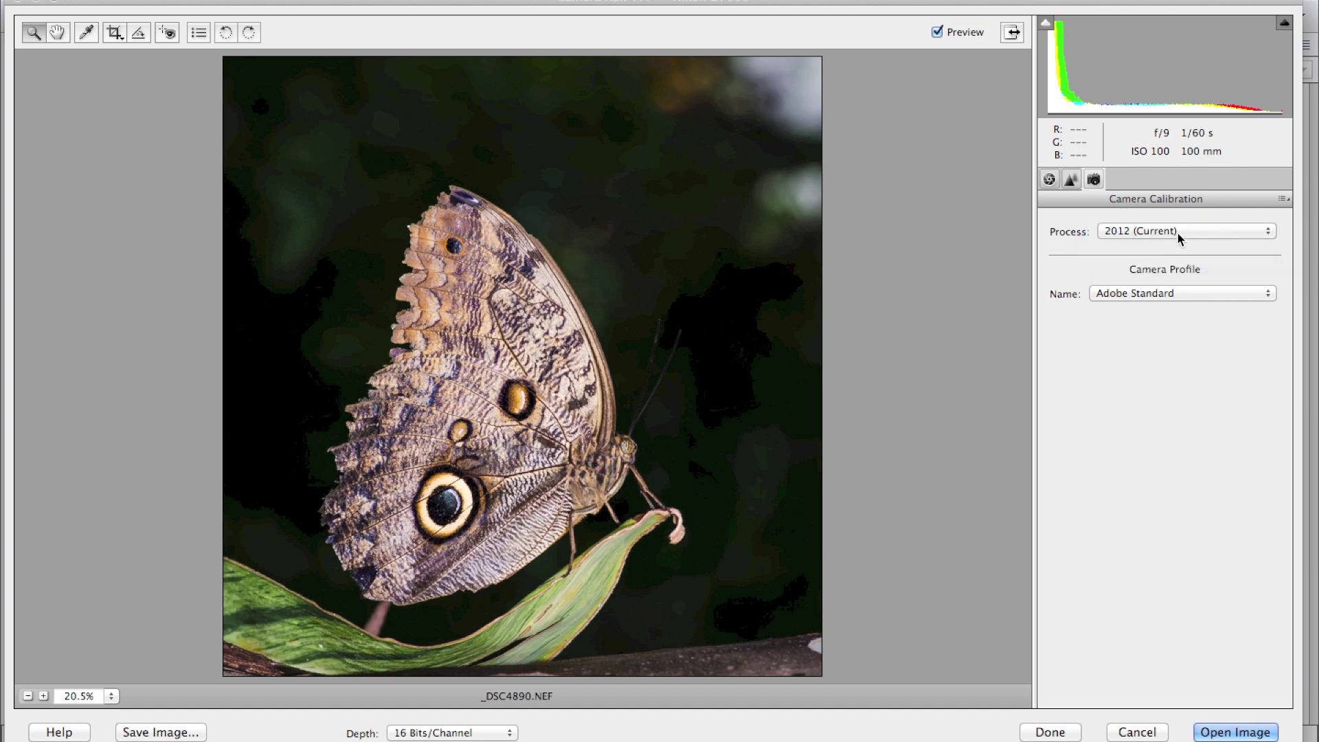
{"action": "left_click", "coordinate": [1269, 296]}
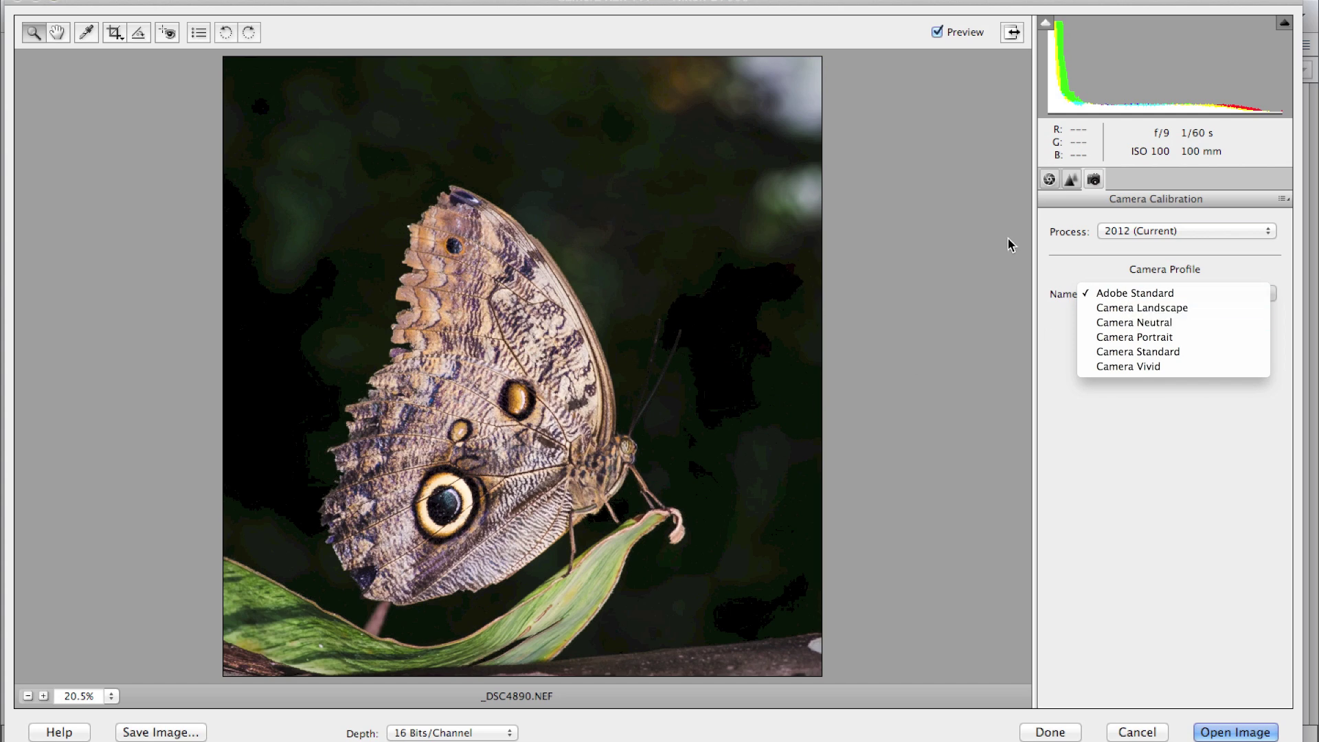
{"action": "left_click", "coordinate": [1127, 312]}
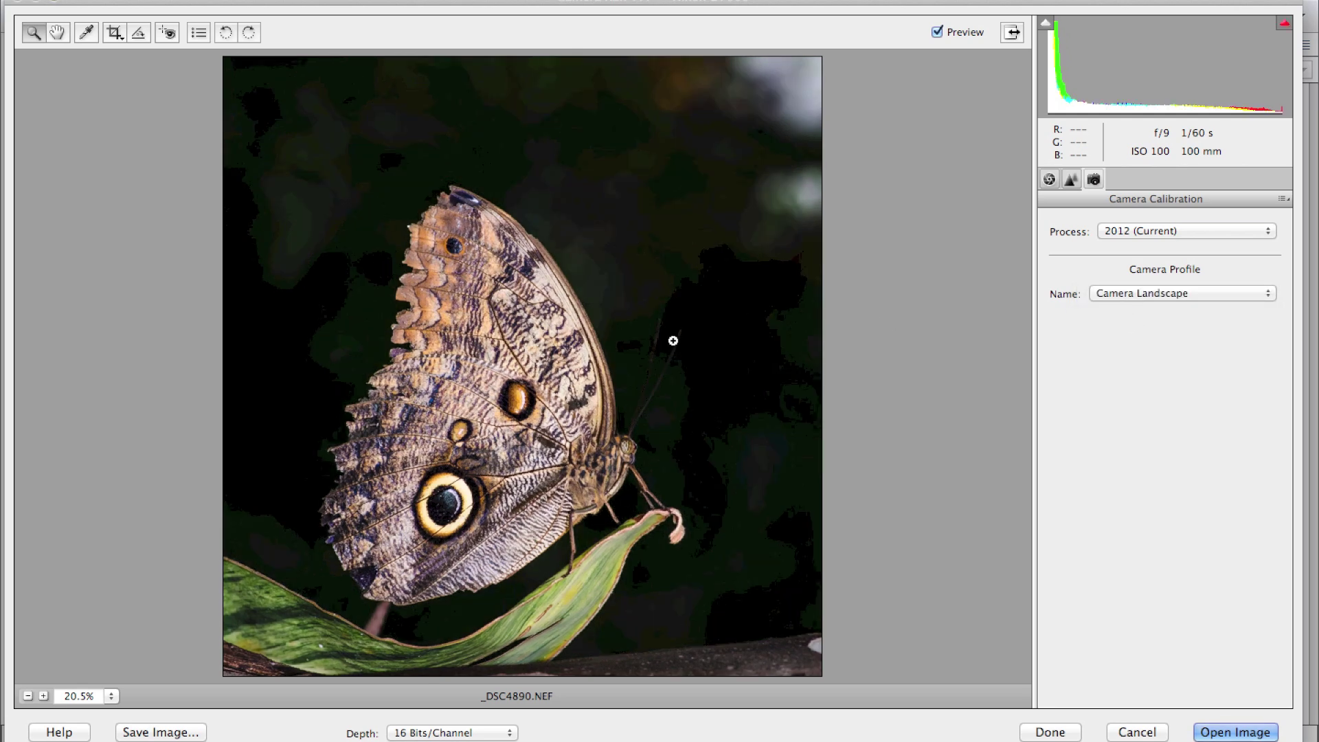
{"action": "left_click", "coordinate": [1203, 293]}
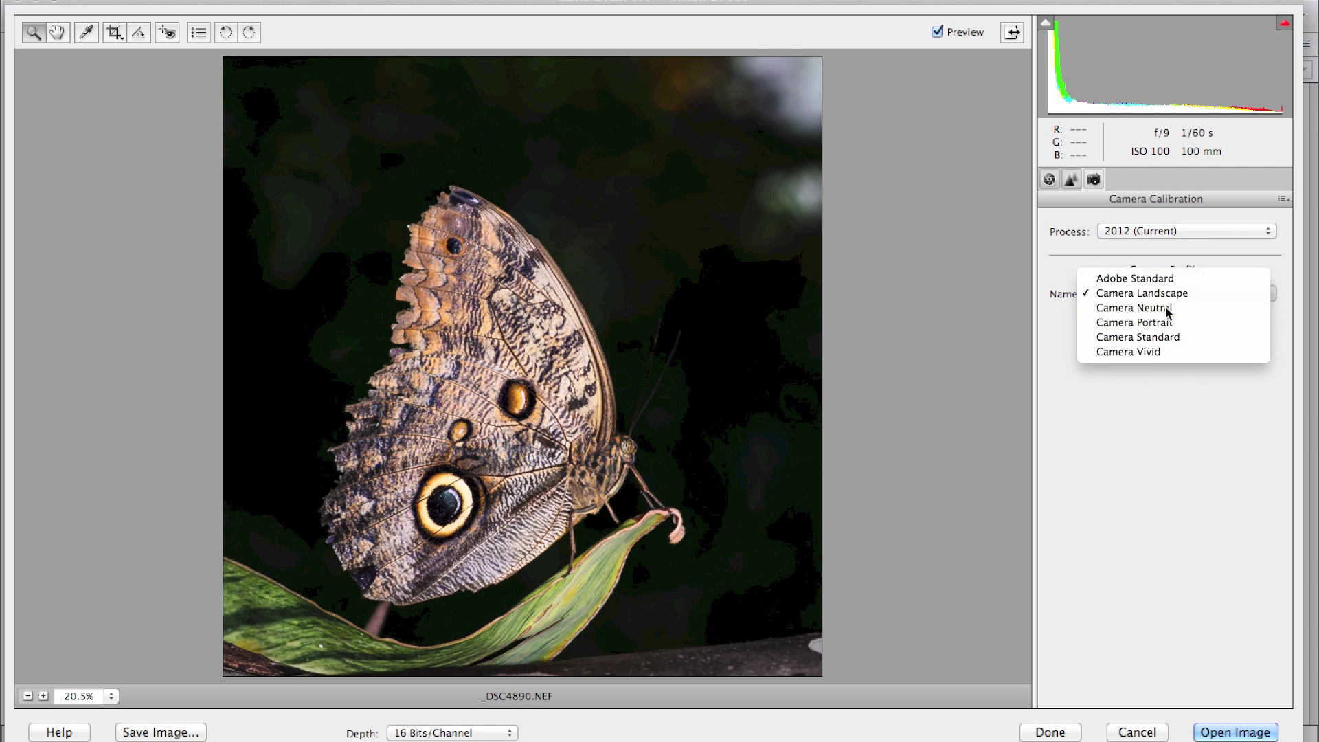
{"action": "left_click", "coordinate": [1169, 310]}
{"action": "left_click", "coordinate": [1173, 294]}
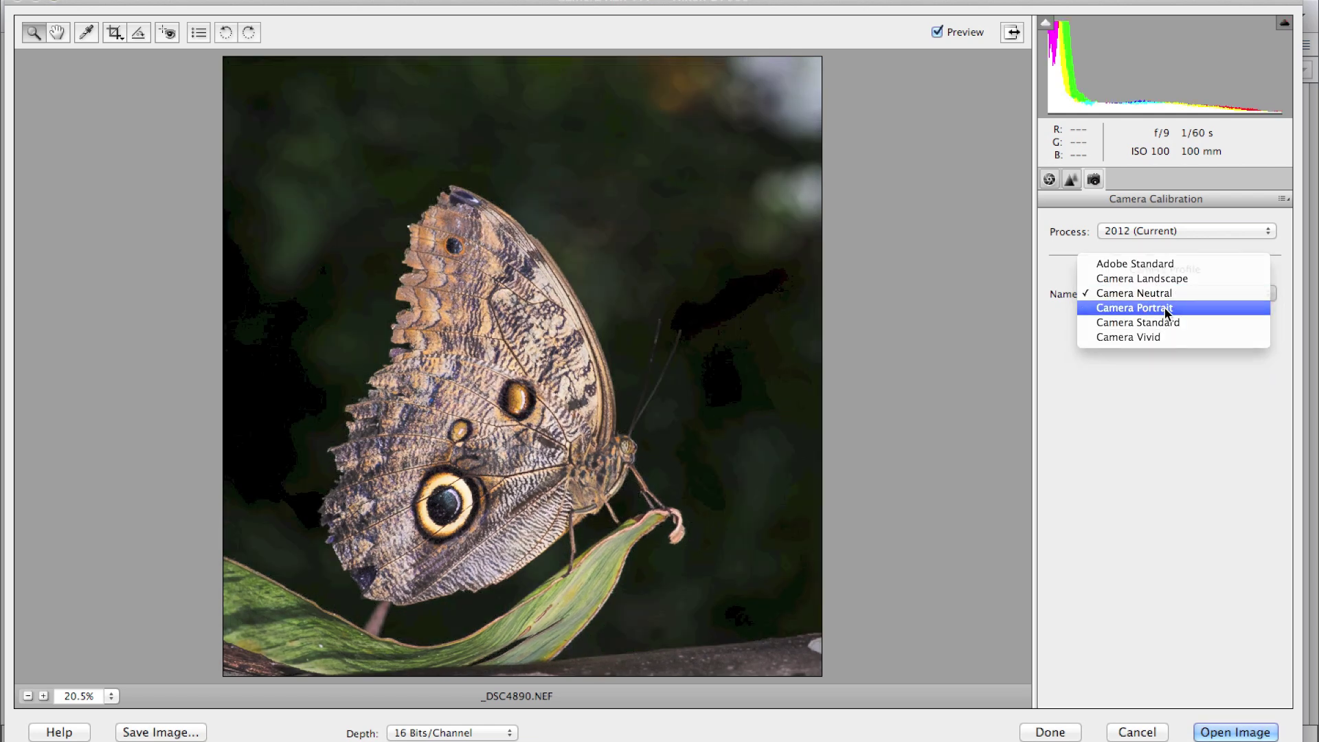
{"action": "left_click", "coordinate": [1169, 311]}
{"action": "left_click", "coordinate": [1166, 295]}
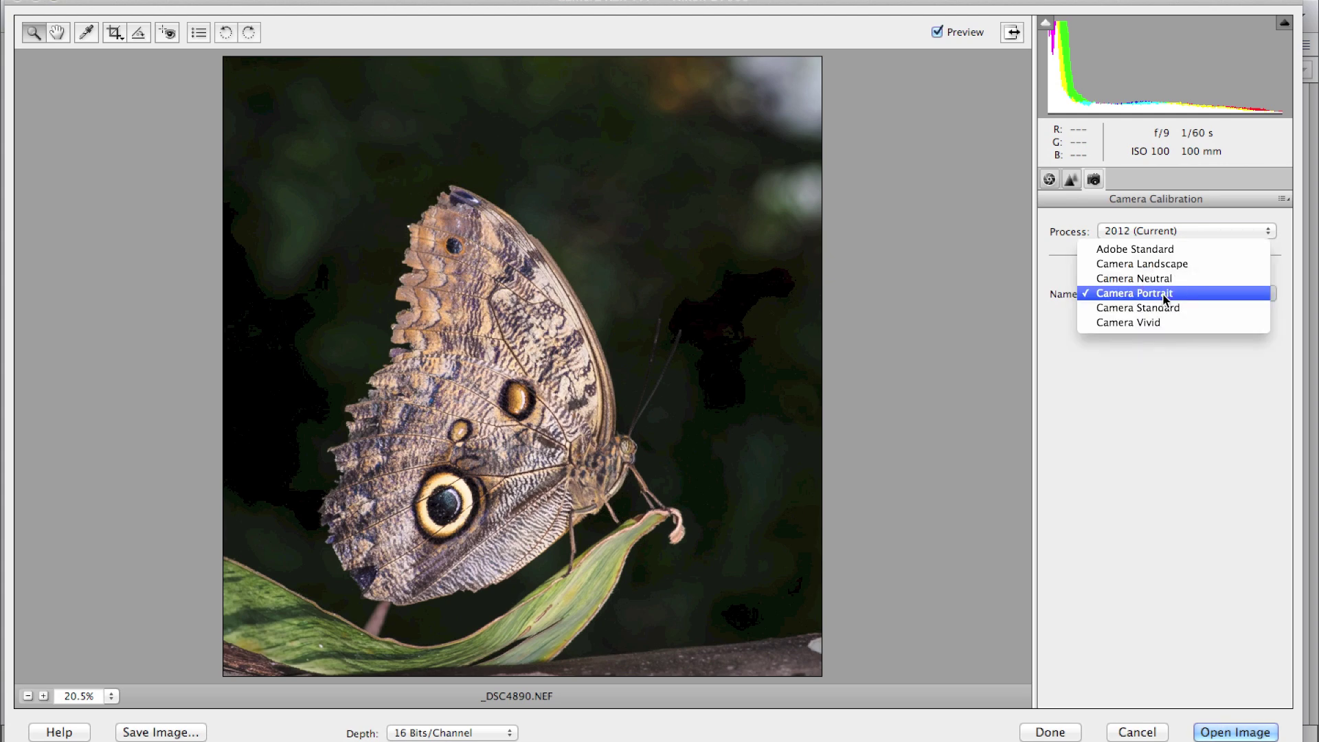
{"action": "left_click", "coordinate": [1166, 307]}
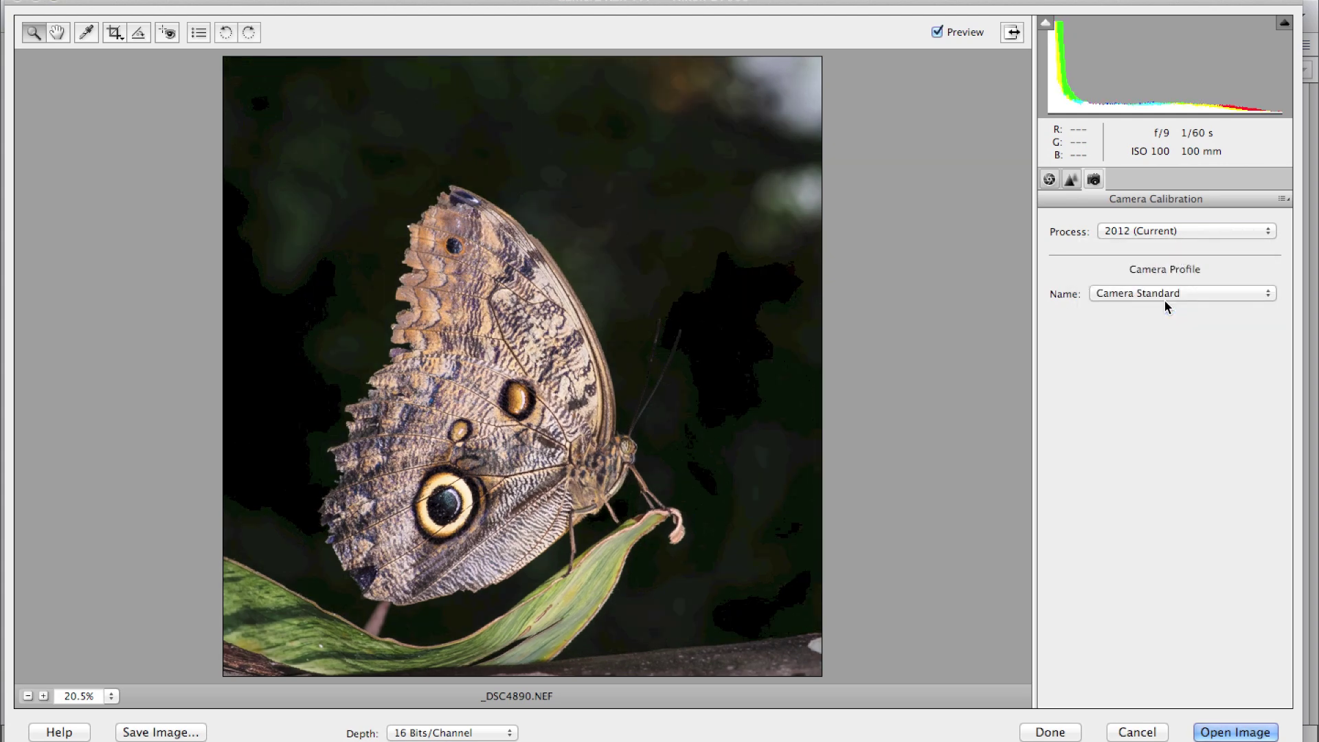
{"action": "left_click", "coordinate": [1169, 292]}
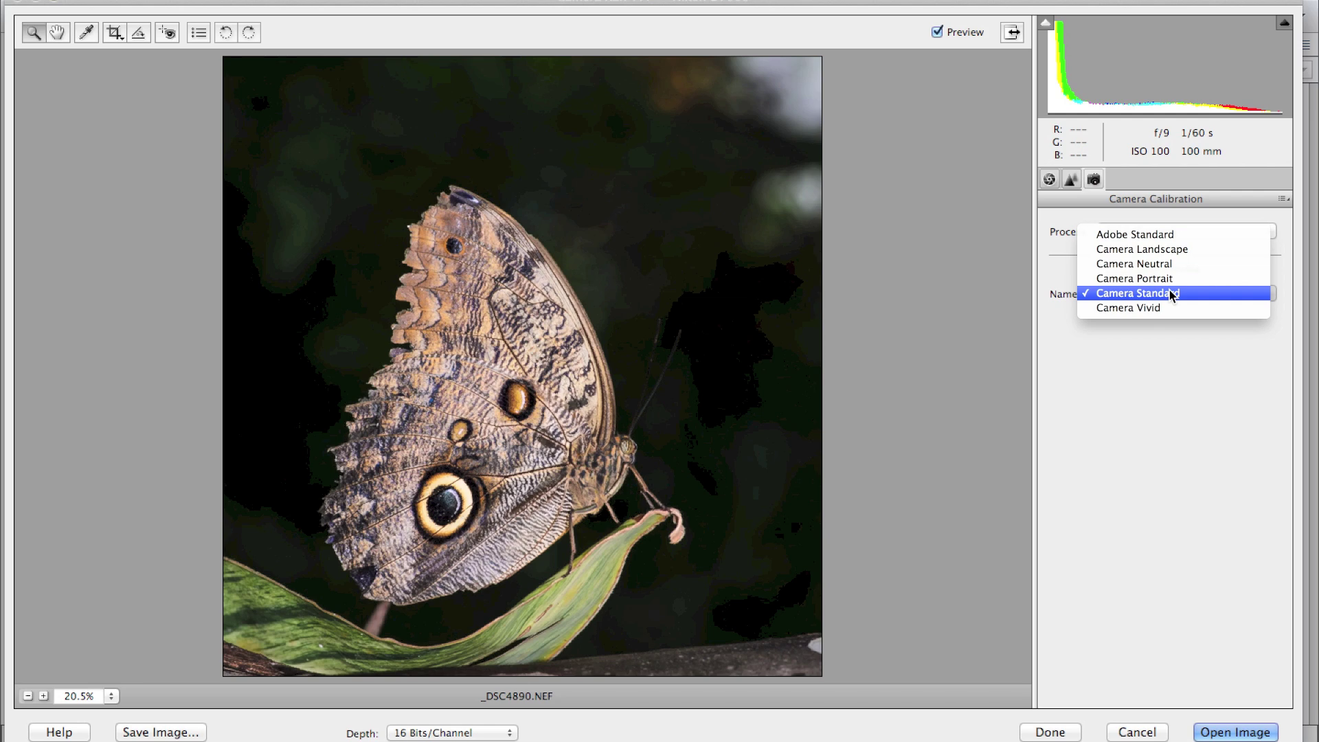
{"action": "left_click", "coordinate": [1168, 307]}
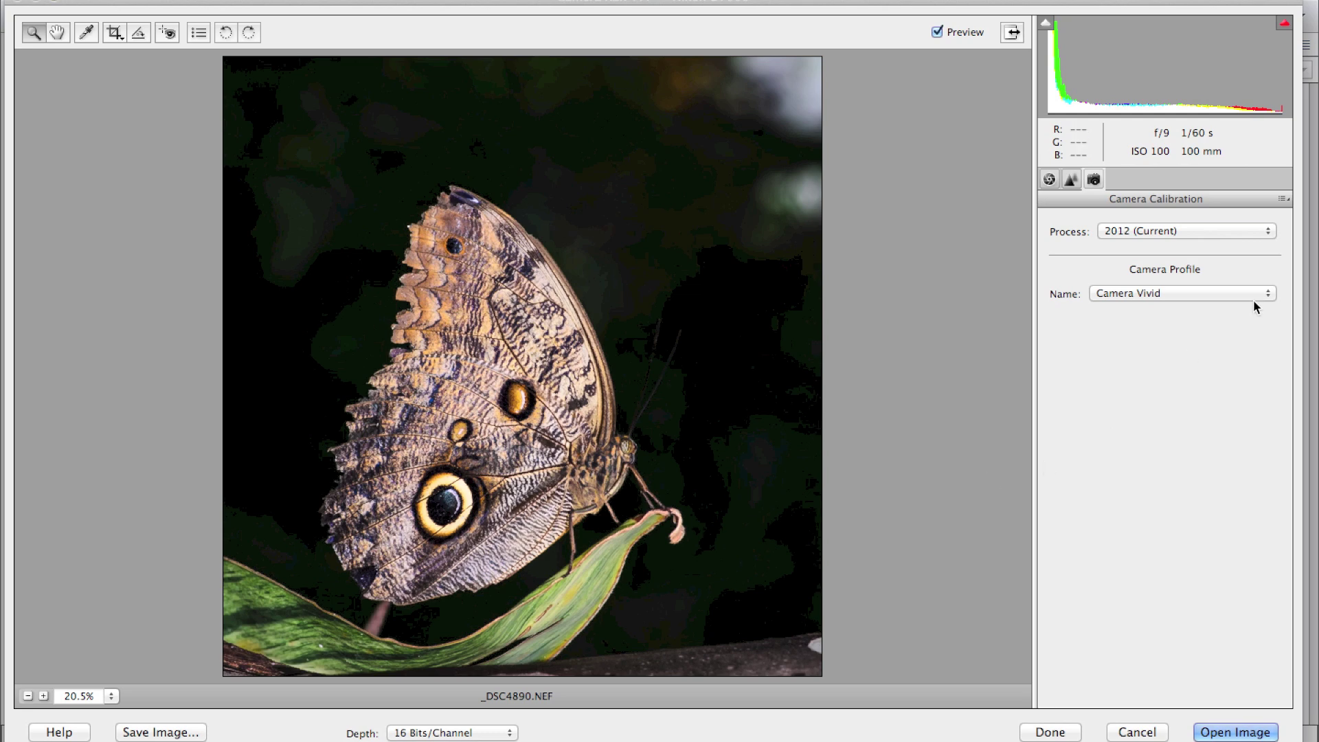
{"action": "left_click", "coordinate": [1214, 291]}
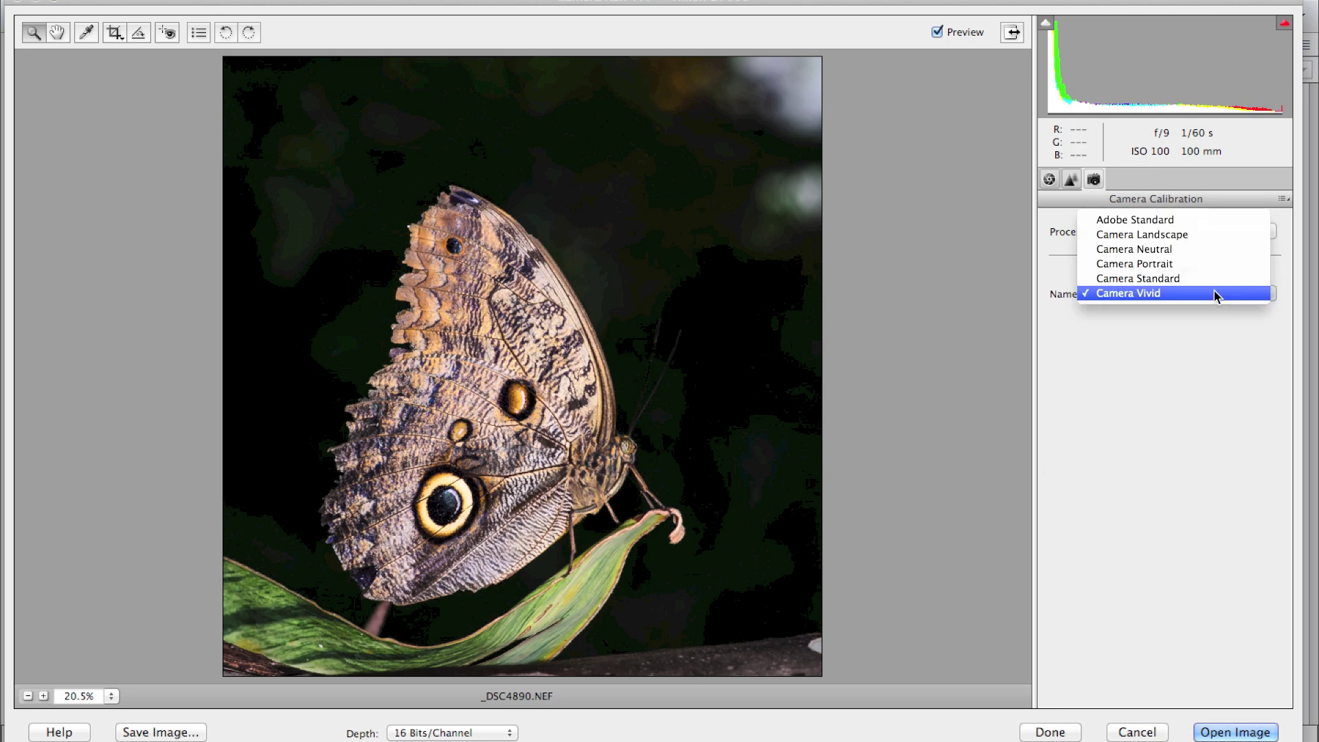
{"action": "left_click", "coordinate": [1185, 220]}
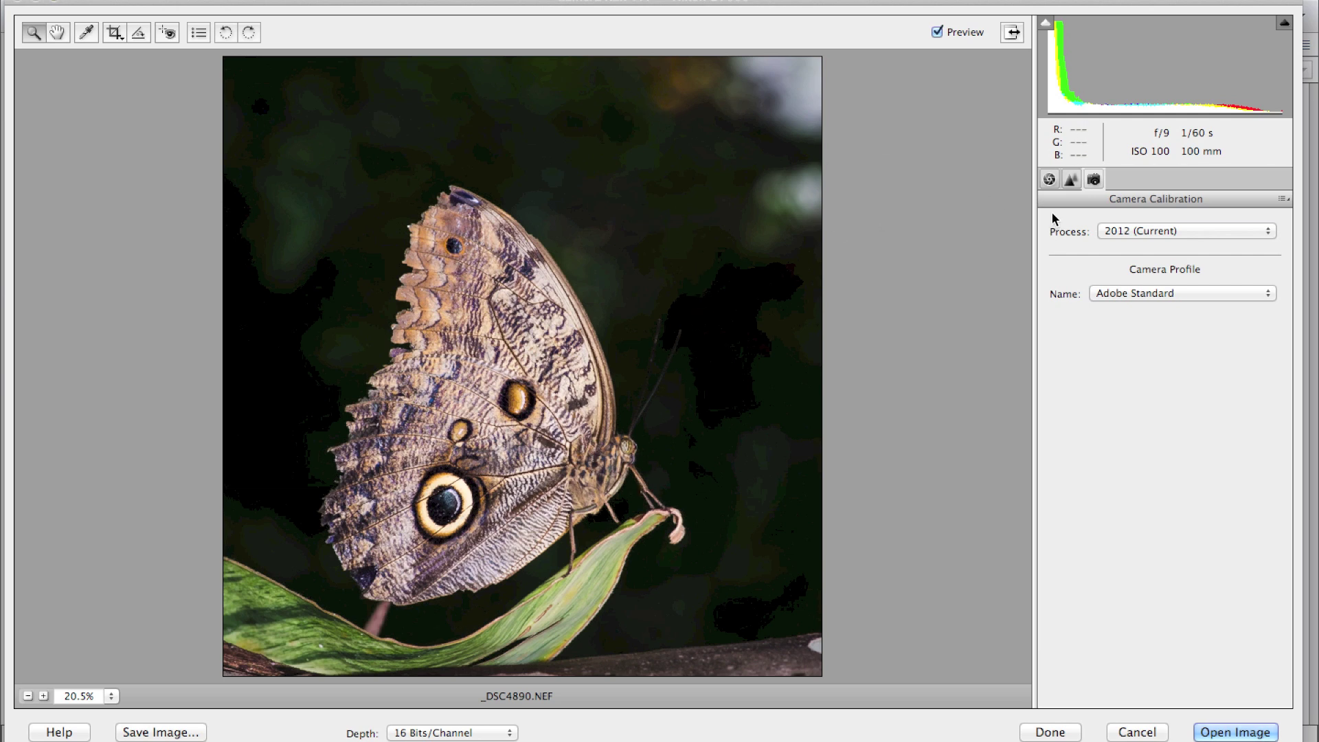
Switch back to the Basic panel with the White Balance and tone sliders
{"action": "left_click", "coordinate": [1044, 181]}
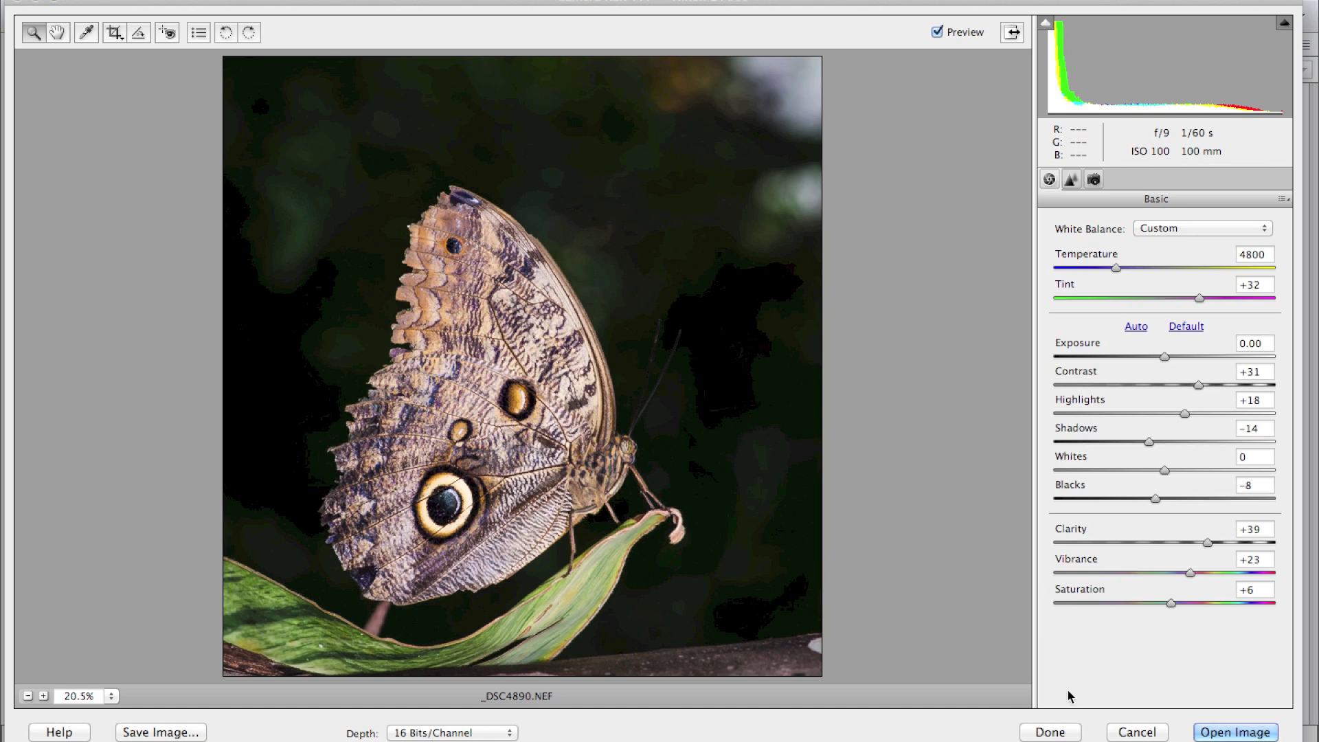
Send the processed _DSC4890.NEF photo from Camera Raw into the Elements Expert workspace
{"action": "left_click", "coordinate": [1230, 732]}
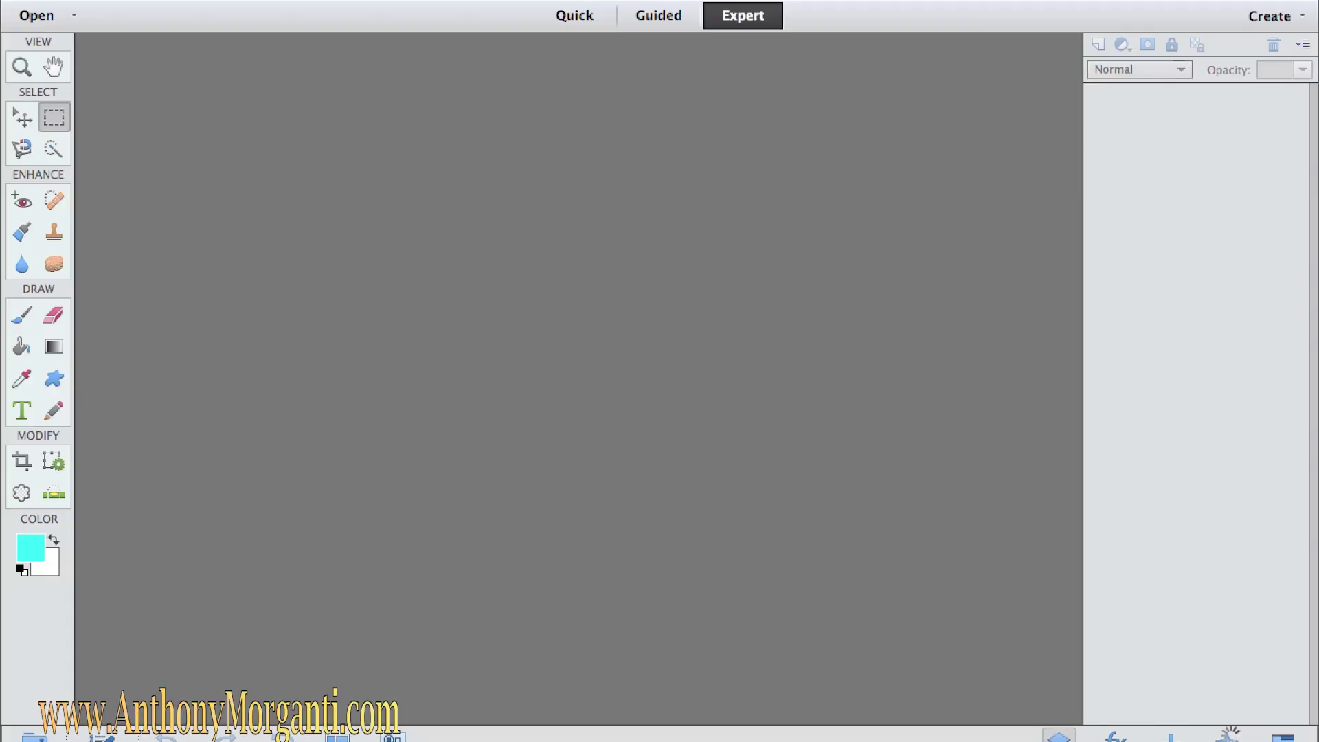